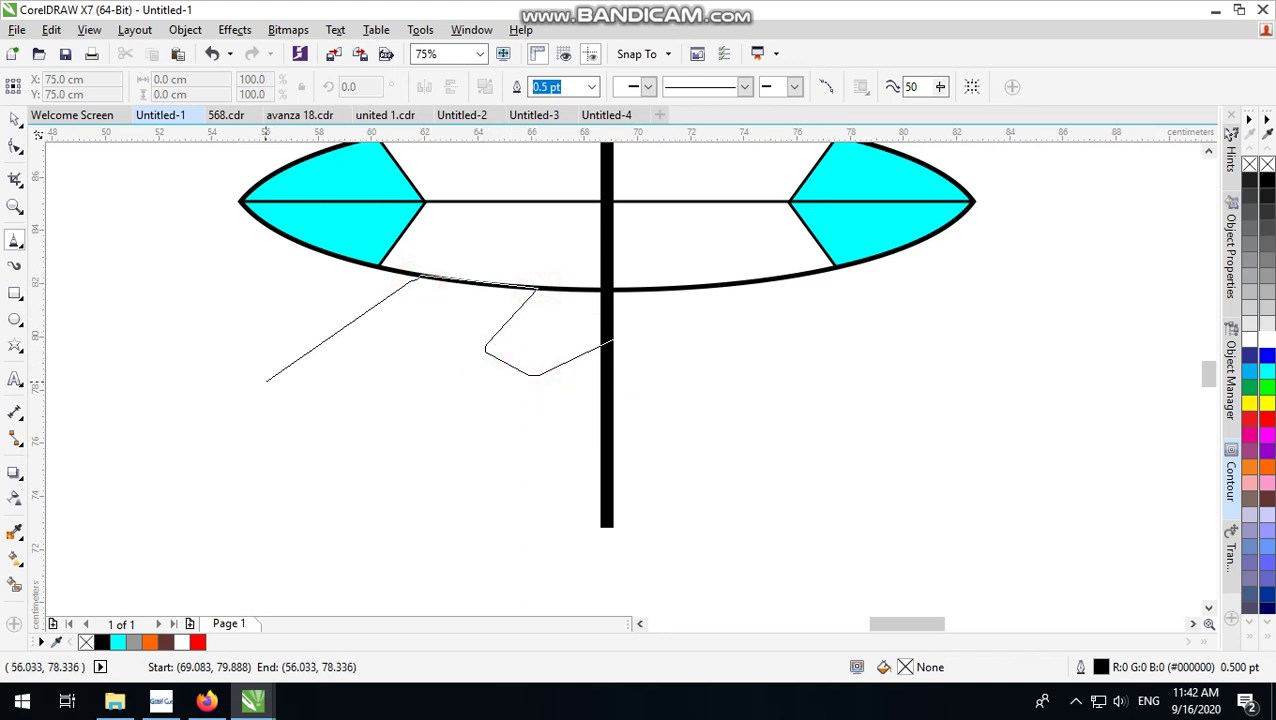
Step: Finish the closed wave outline below the board, about 13 cm wide and 4 cm high, with a flat base ending at the pole
click(265, 380)
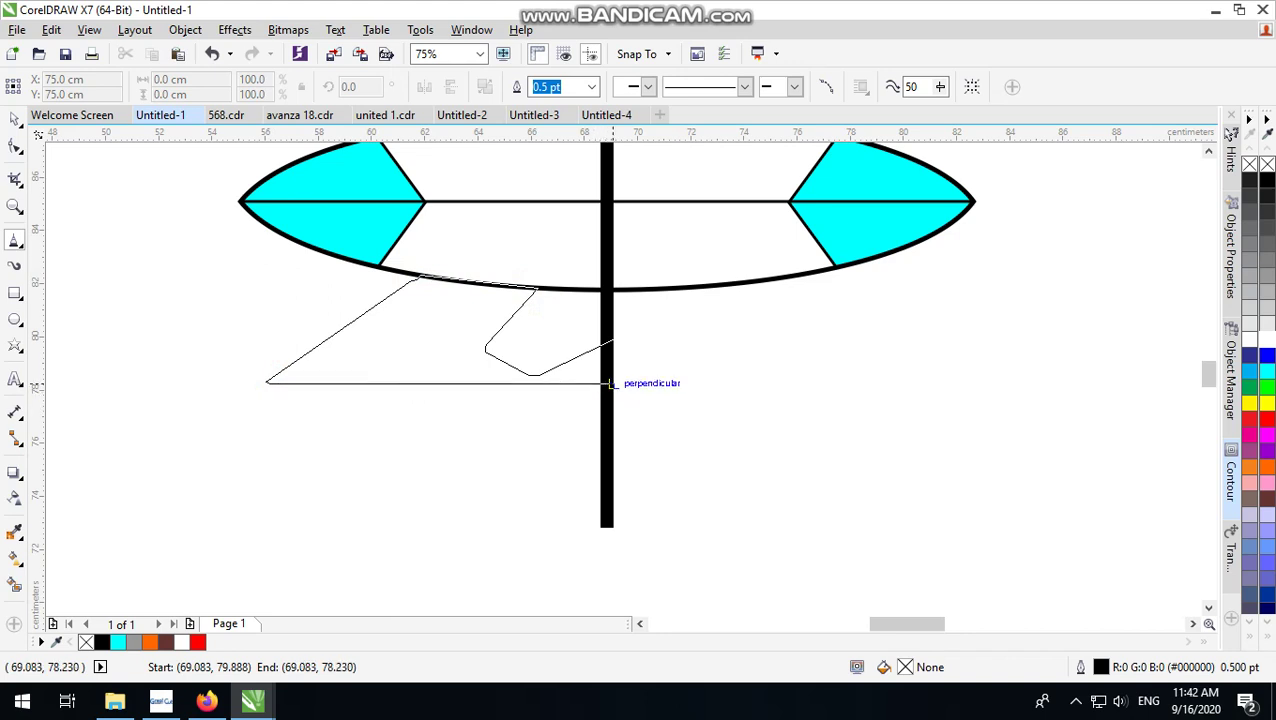
click(608, 384)
click(613, 339)
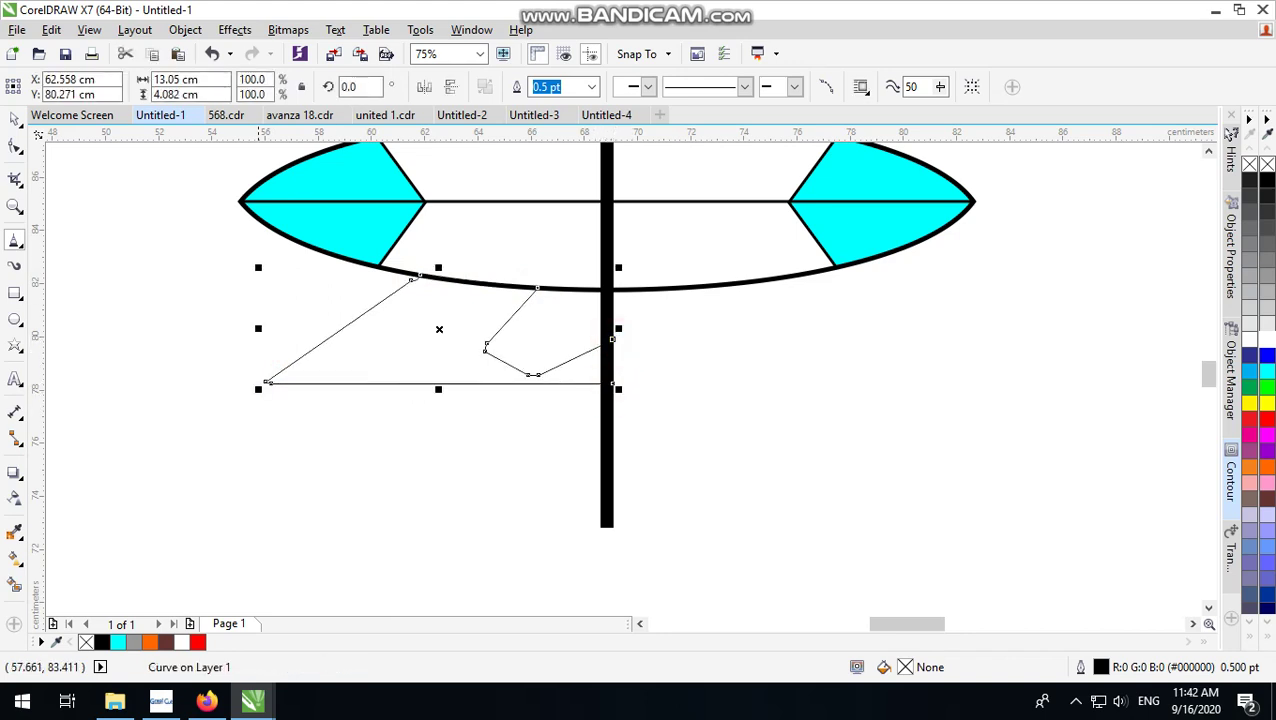
Step: Turn the wave outline's segments into curves and delete the inner hook's corner nodes to round it
click(10, 147)
drag(177, 236, 692, 441)
drag(464, 322, 561, 399)
key(Delete)
Step: Lower the hook's end node on the pole, adjust the hook's curve, and delete the extra nodes at the crest
scroll(615, 346, up, 2)
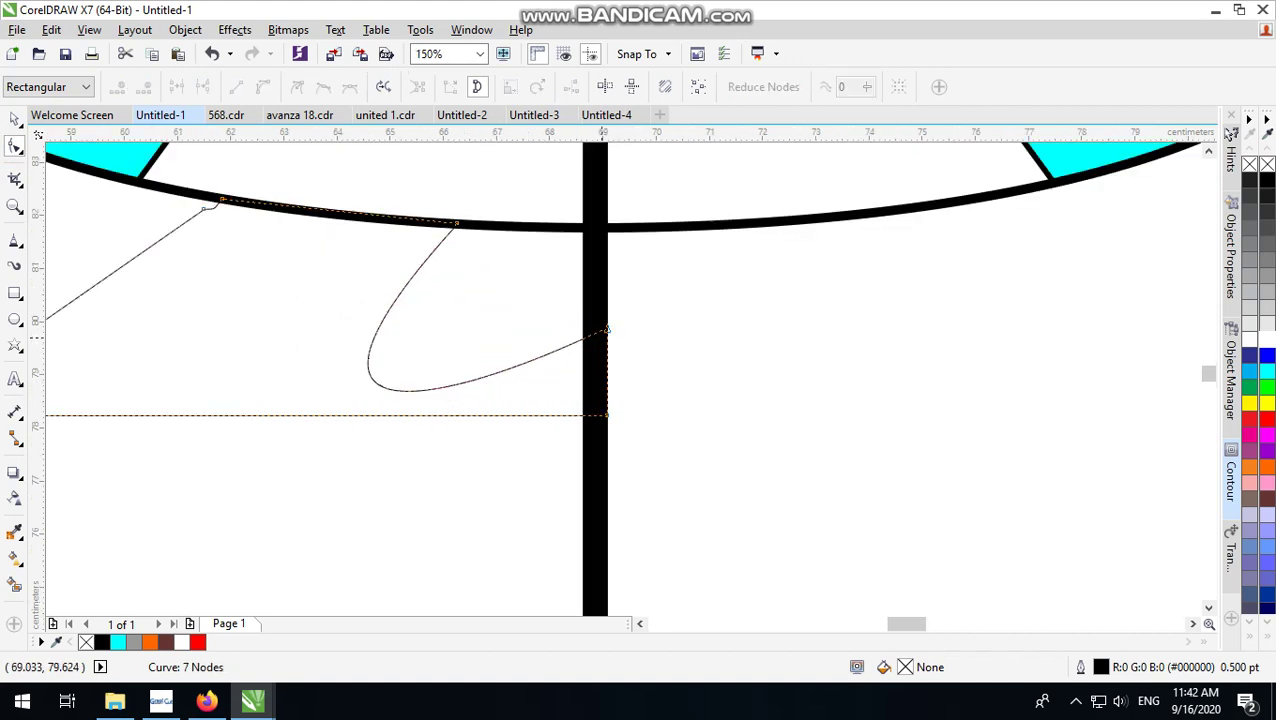
click(573, 322)
click(607, 336)
drag(607, 336, 607, 368)
drag(440, 445, 505, 403)
drag(176, 173, 254, 240)
key(Delete)
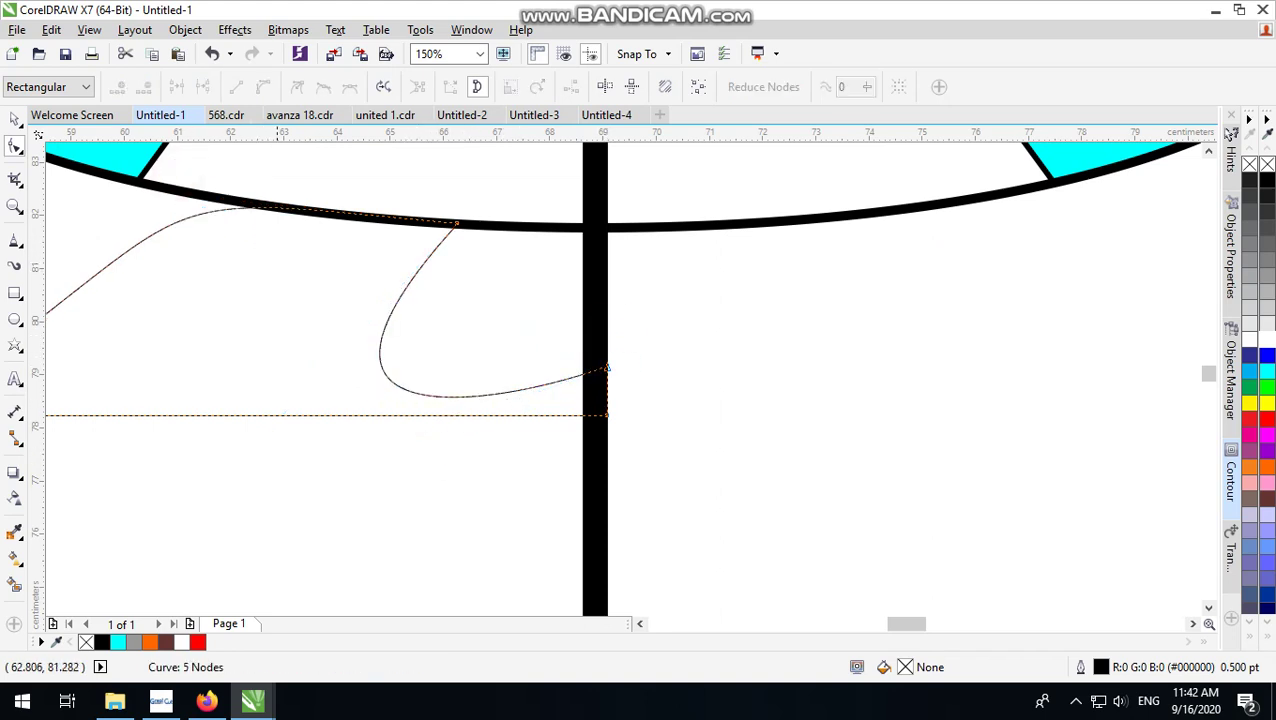
Step: Move the wave's upper tip towards the pole and adjust the curve handles of the hook and crest
scroll(419, 271, down, 1)
scroll(264, 277, up, 1)
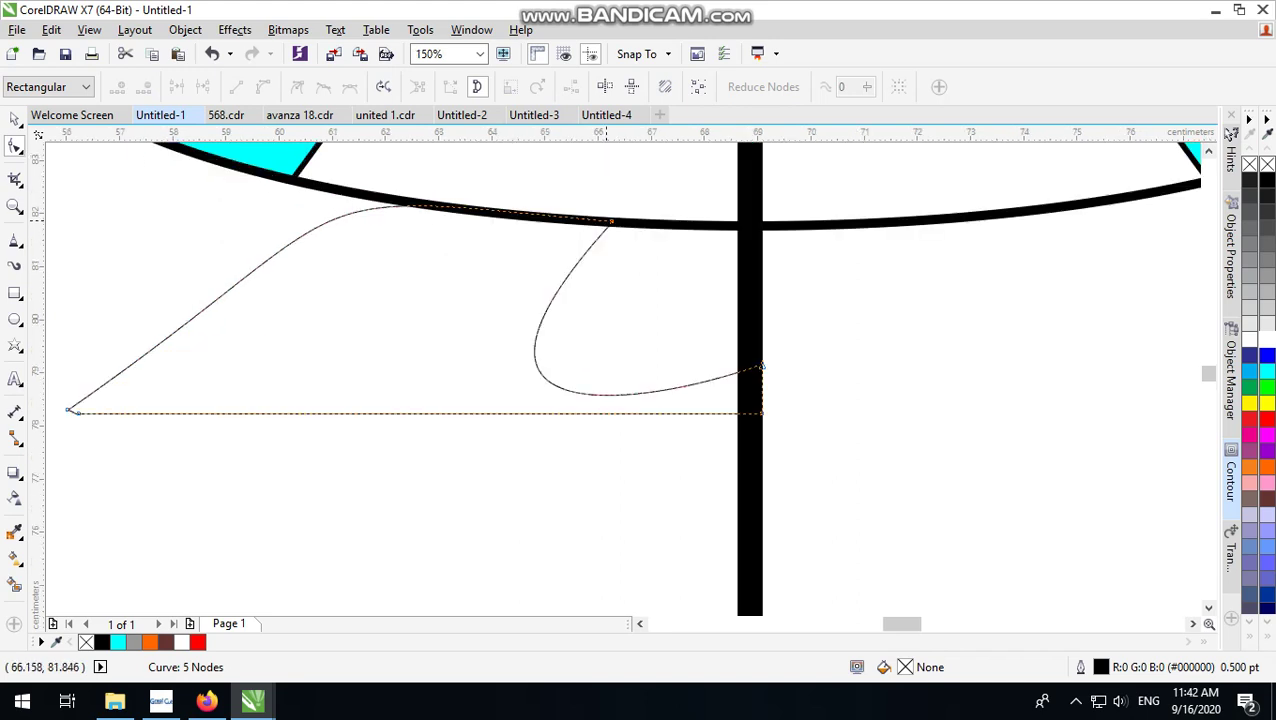
drag(609, 220, 729, 256)
drag(527, 478, 459, 318)
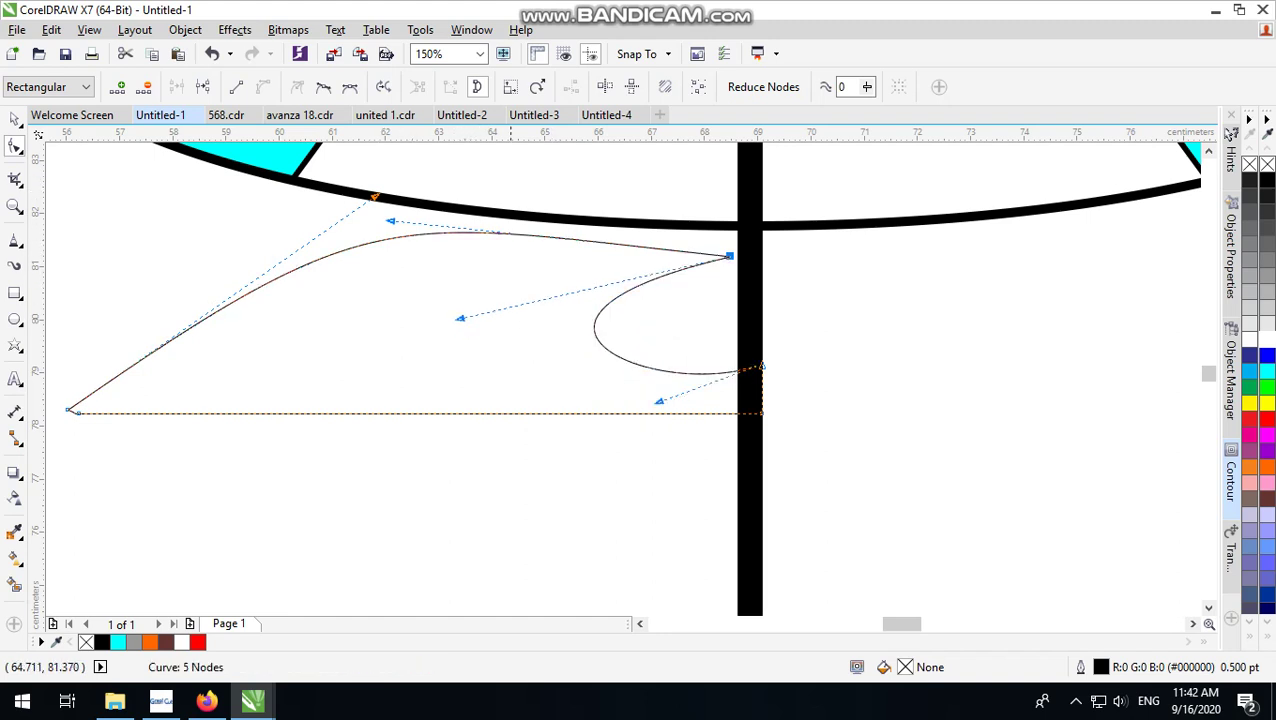
drag(375, 197, 334, 213)
Step: Delete the extra node at the wave's pointed outer corner and rebend the upper edge into a smooth arc
scroll(70, 412, up, 2)
double_click(66, 410)
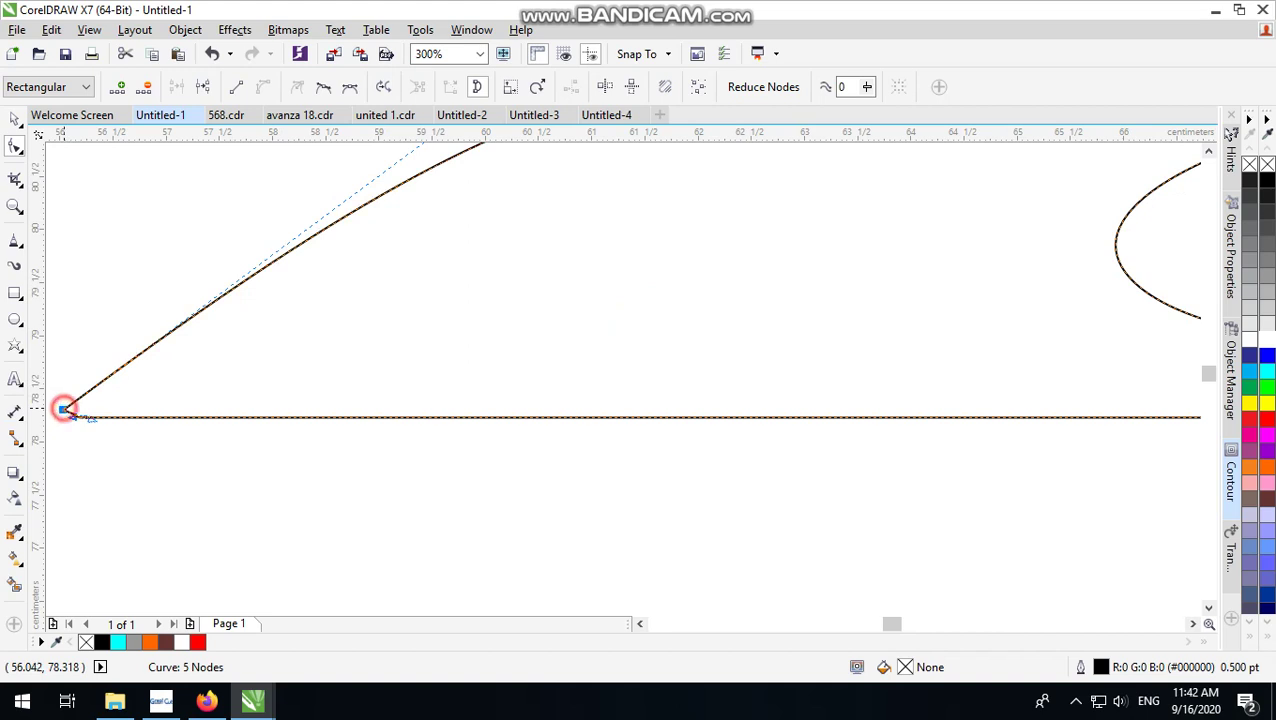
scroll(290, 438, down, 2)
click(141, 402)
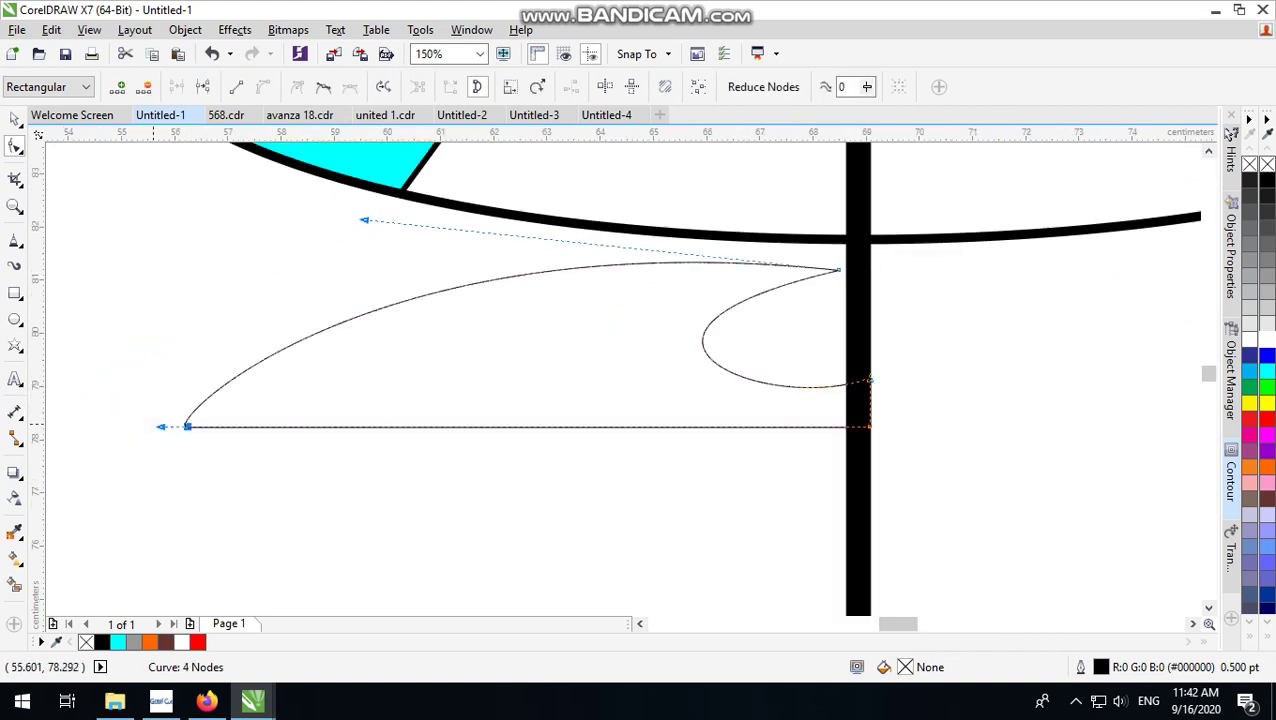
drag(160, 427, 343, 261)
drag(365, 219, 598, 213)
Step: Deepen the inner hook, place the wave's tip on the pole, and raise the crest to the board's lower edge
key(F3)
scroll(599, 297, up, 1)
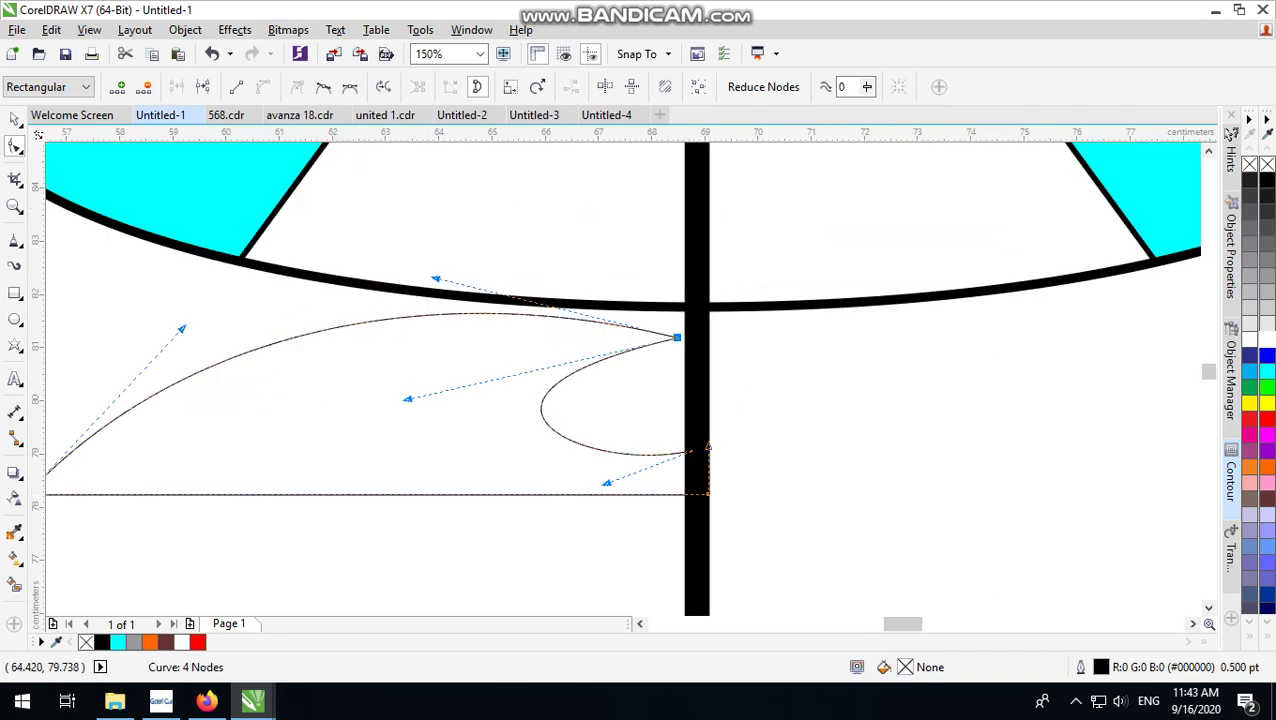
drag(407, 398, 253, 381)
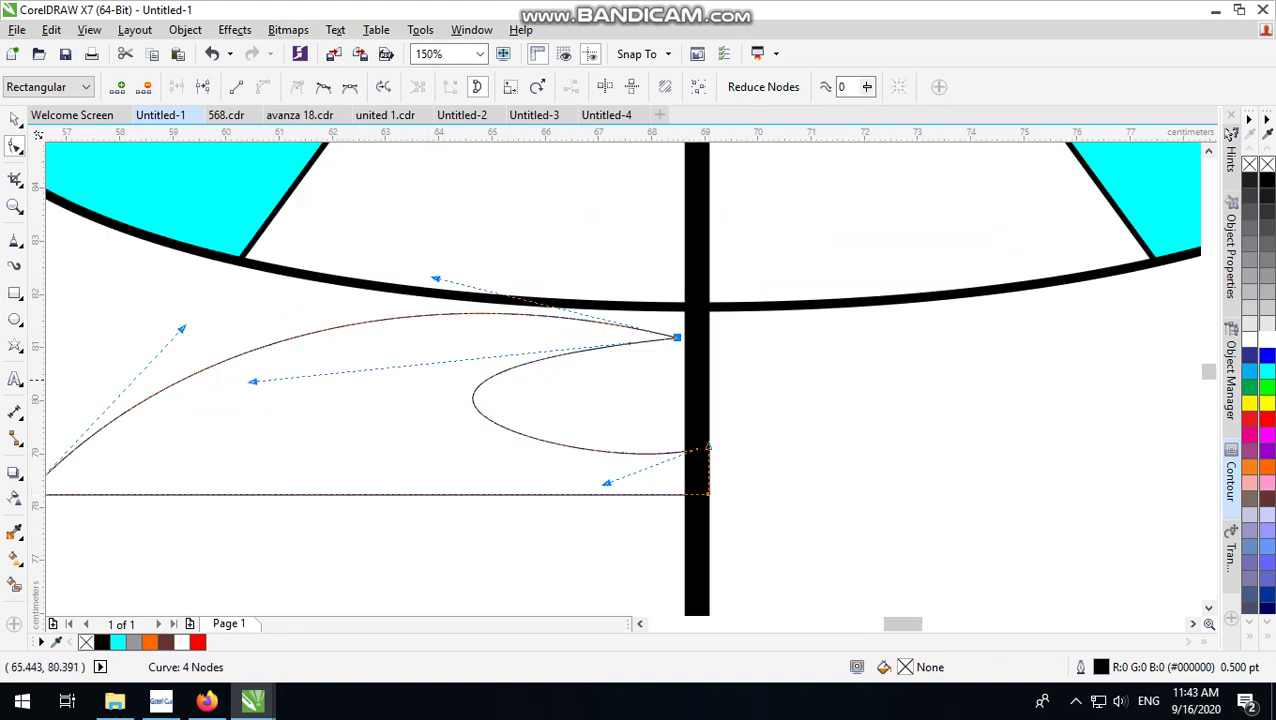
click(686, 344)
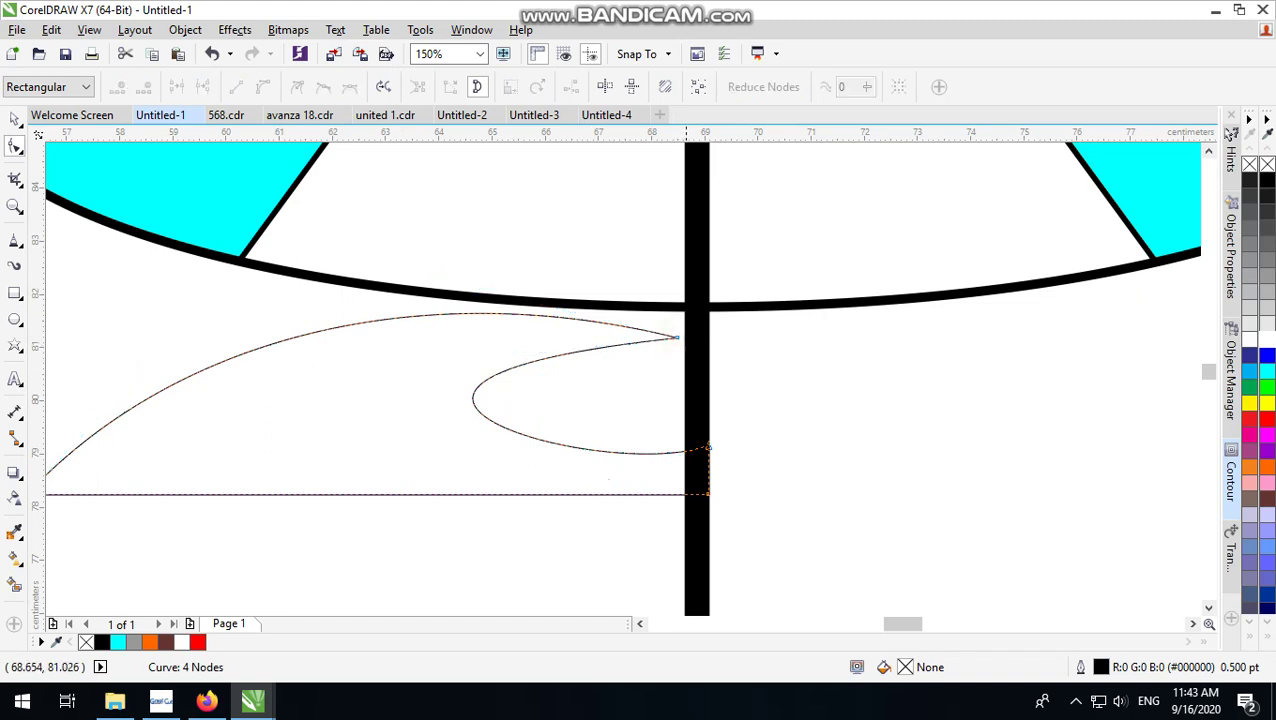
drag(678, 338, 694, 347)
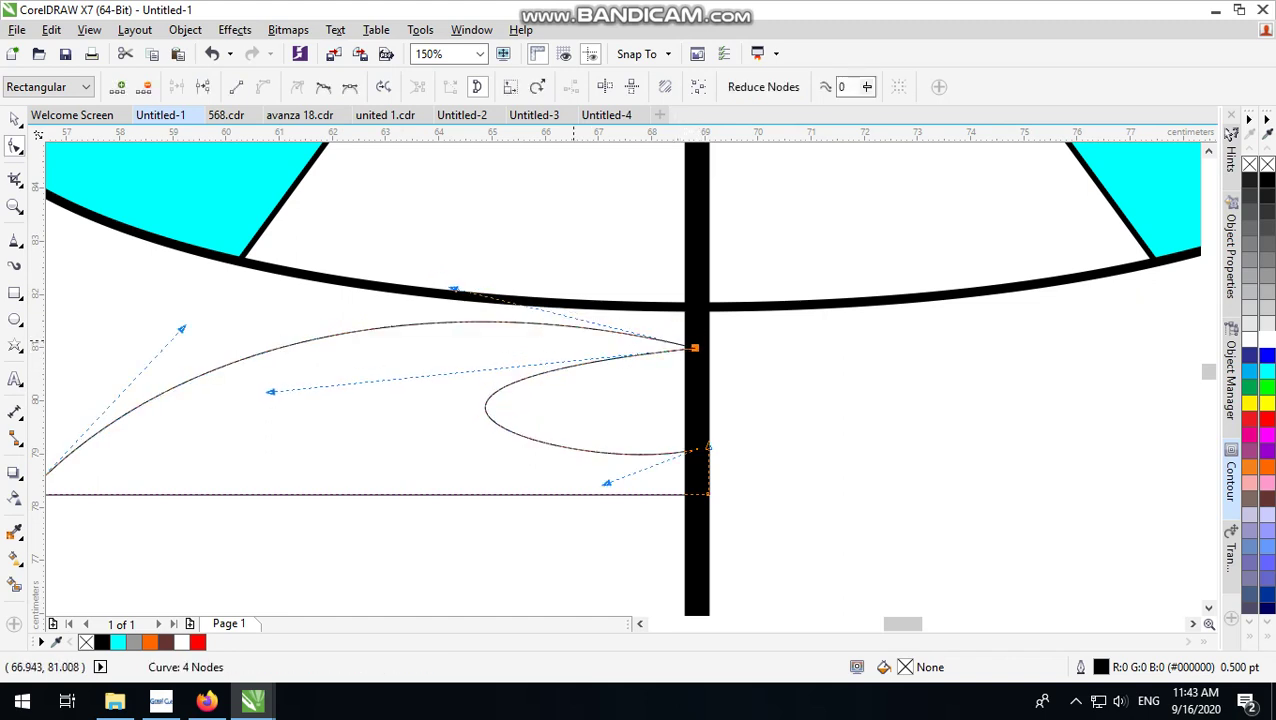
drag(453, 289, 359, 236)
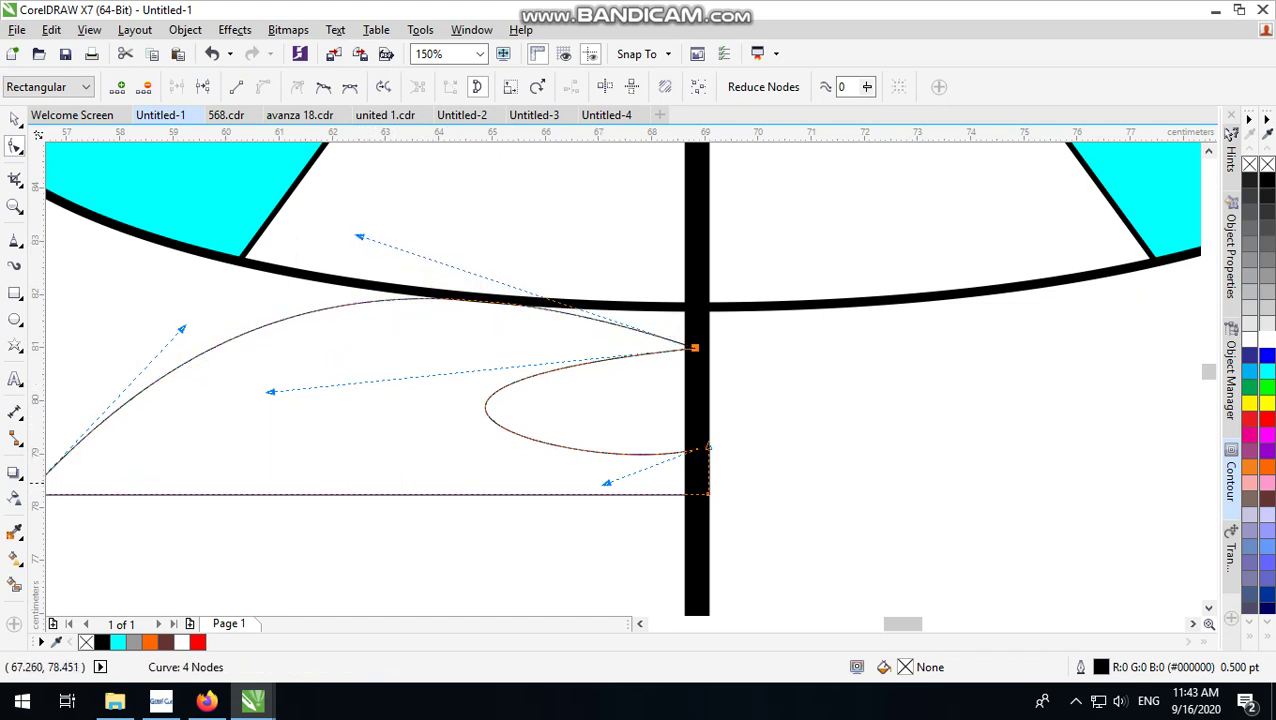
drag(606, 483, 514, 492)
Step: Draw a closed four-cornered inner shape inside the wave with the Pen tool, about 4.7 cm wide and 2.5 cm high
scroll(697, 455, down, 4)
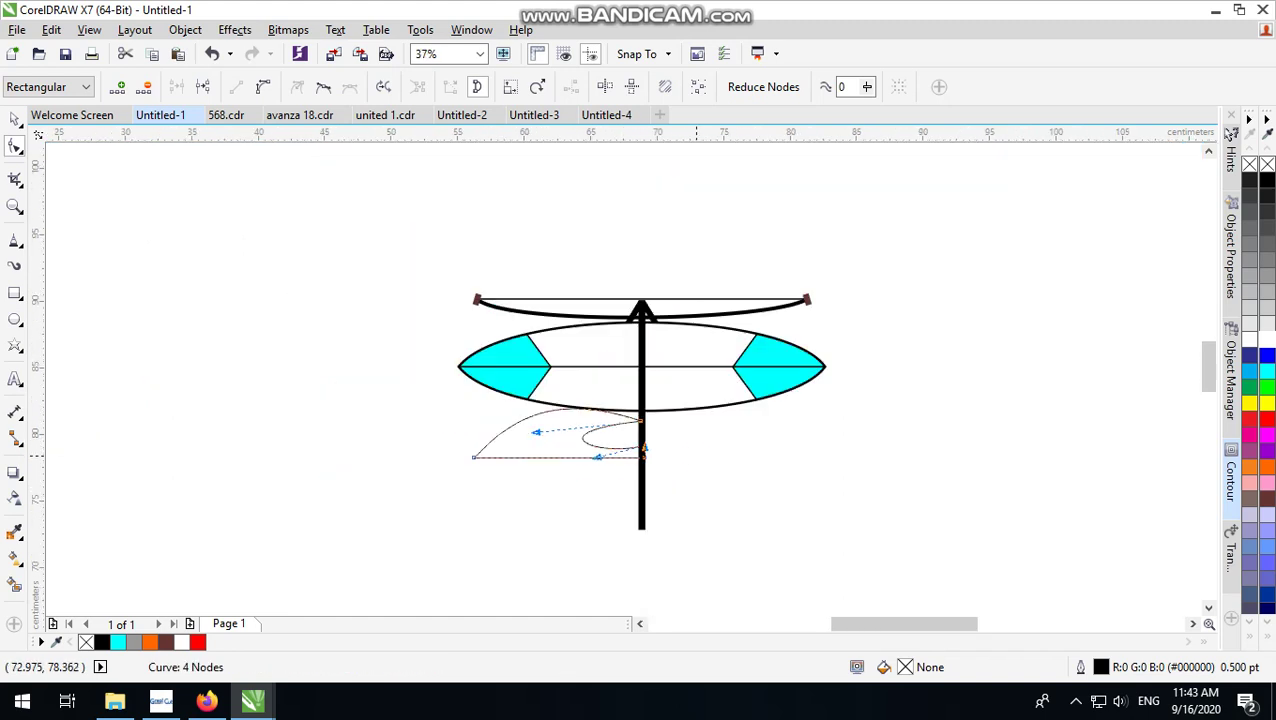
scroll(695, 455, up, 1)
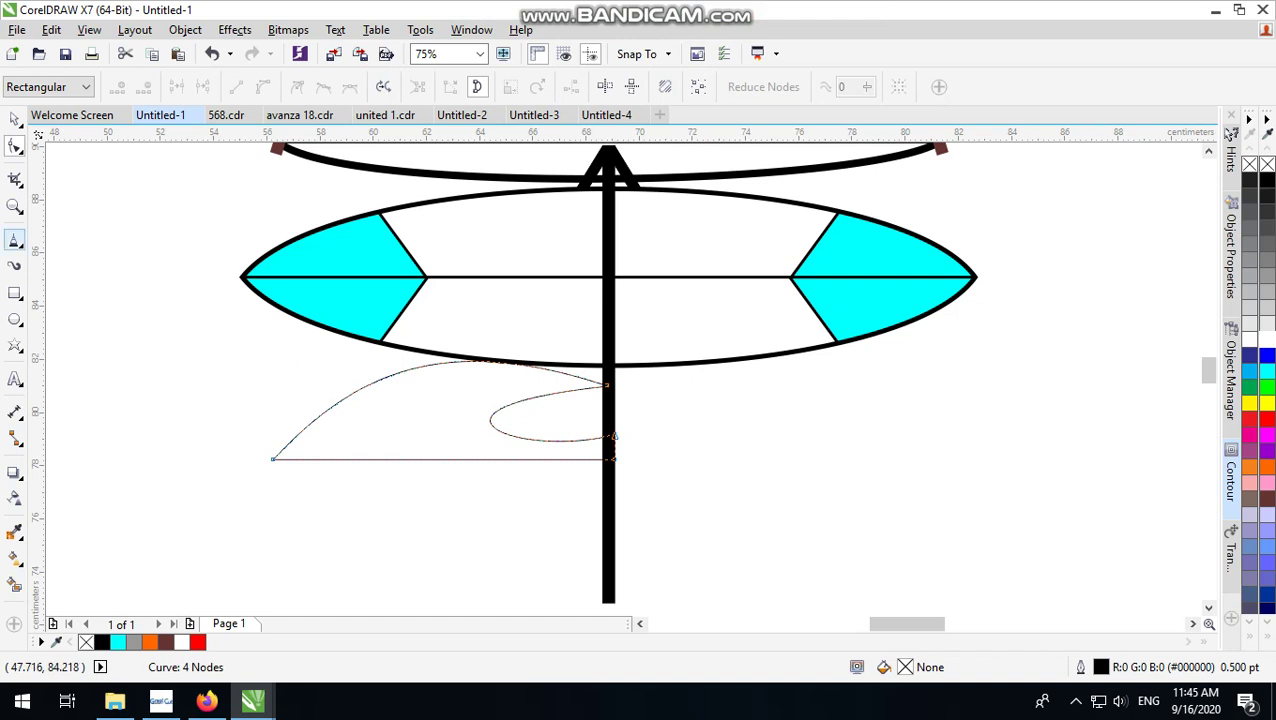
click(15, 240)
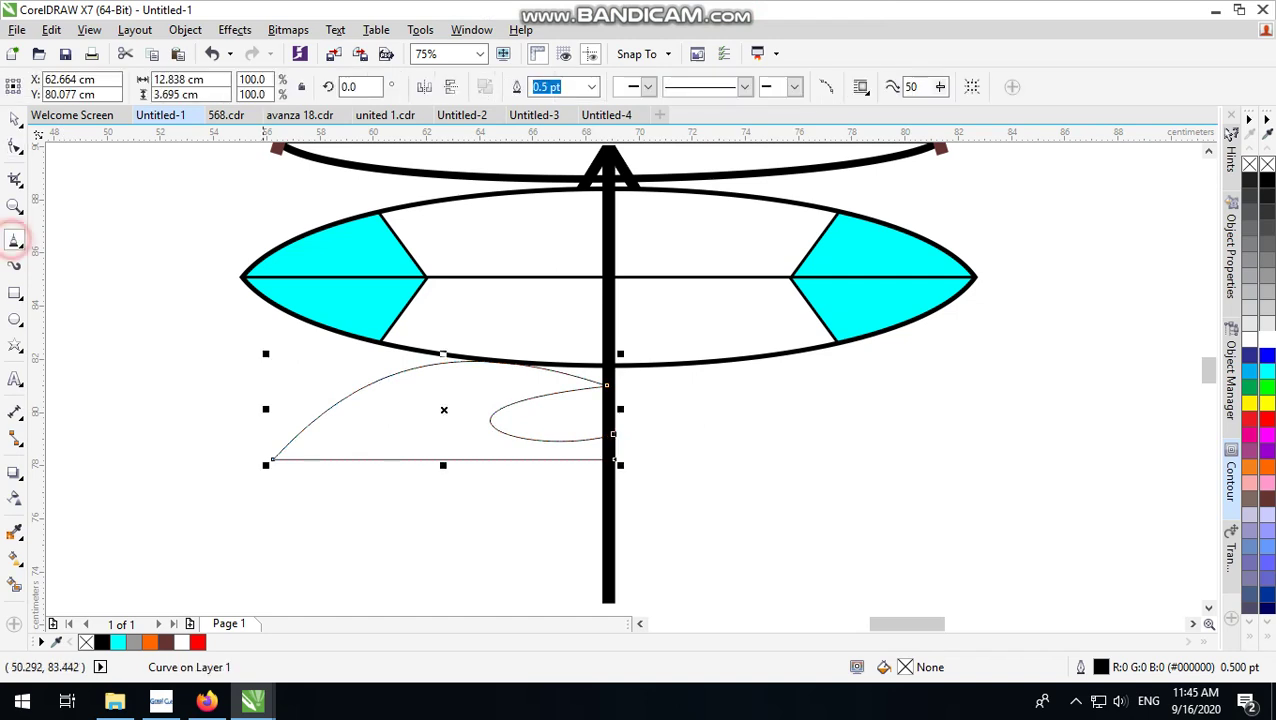
scroll(465, 410, up, 1)
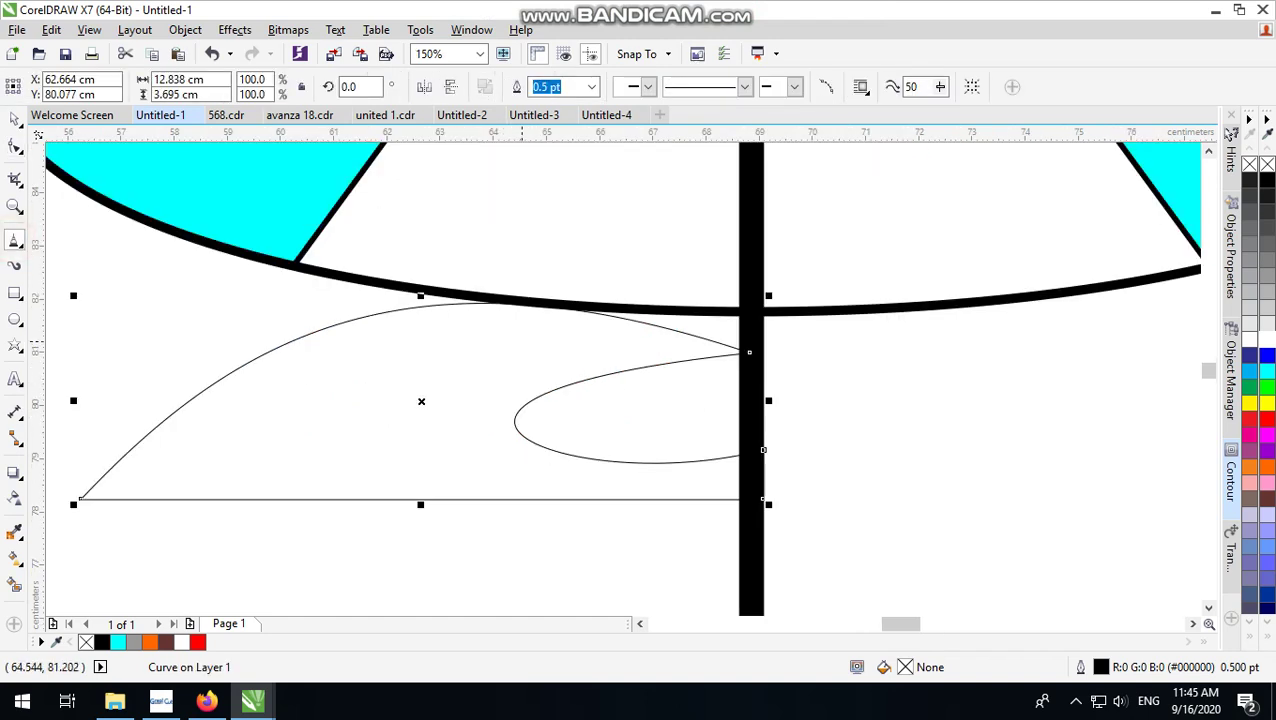
click(522, 342)
click(402, 427)
click(501, 471)
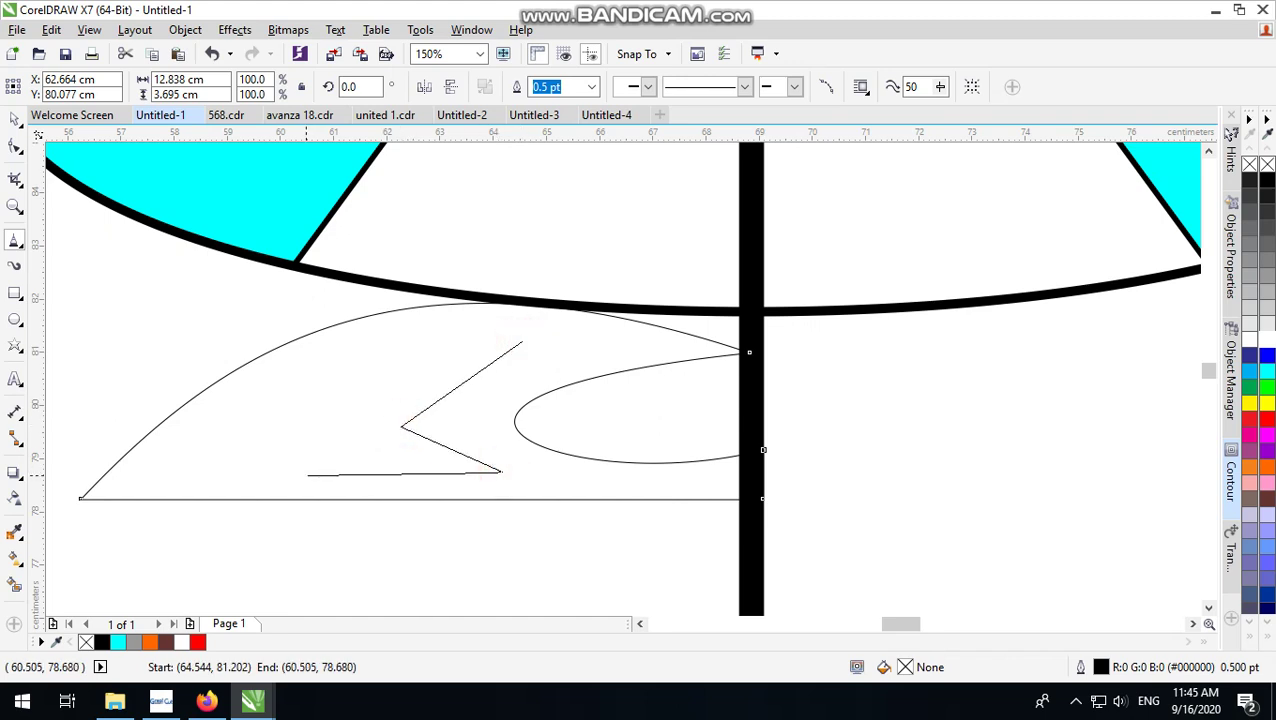
click(269, 467)
click(522, 342)
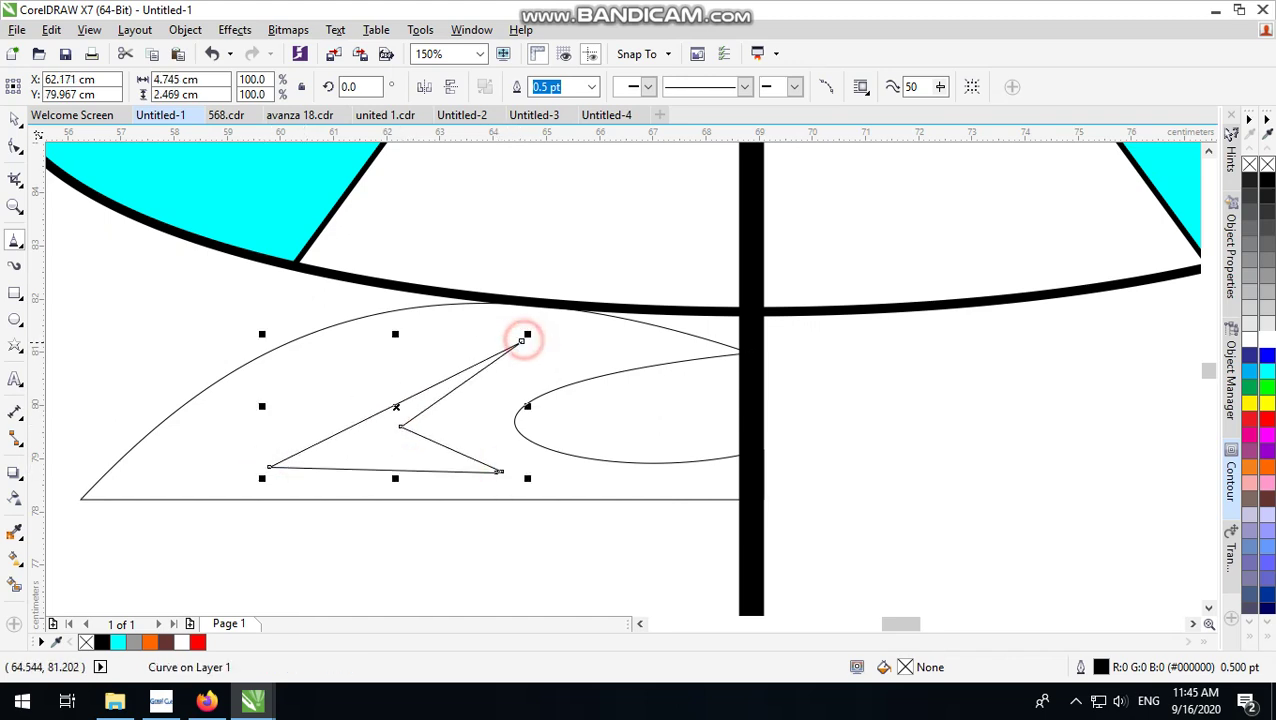
Step: Delete the duplicate node at the inner shape's lower corner nearest the pole
click(15, 146)
drag(515, 473, 172, 284)
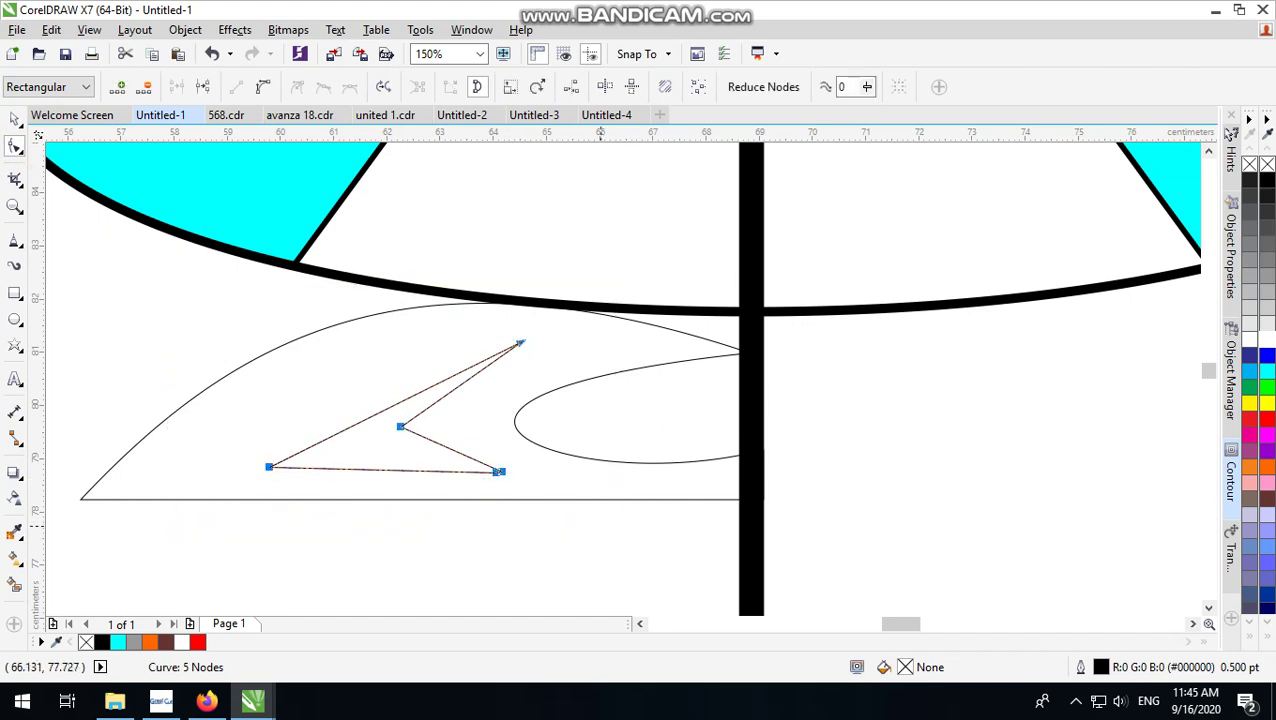
drag(345, 379, 441, 447)
click(217, 298)
scroll(465, 475, up, 2)
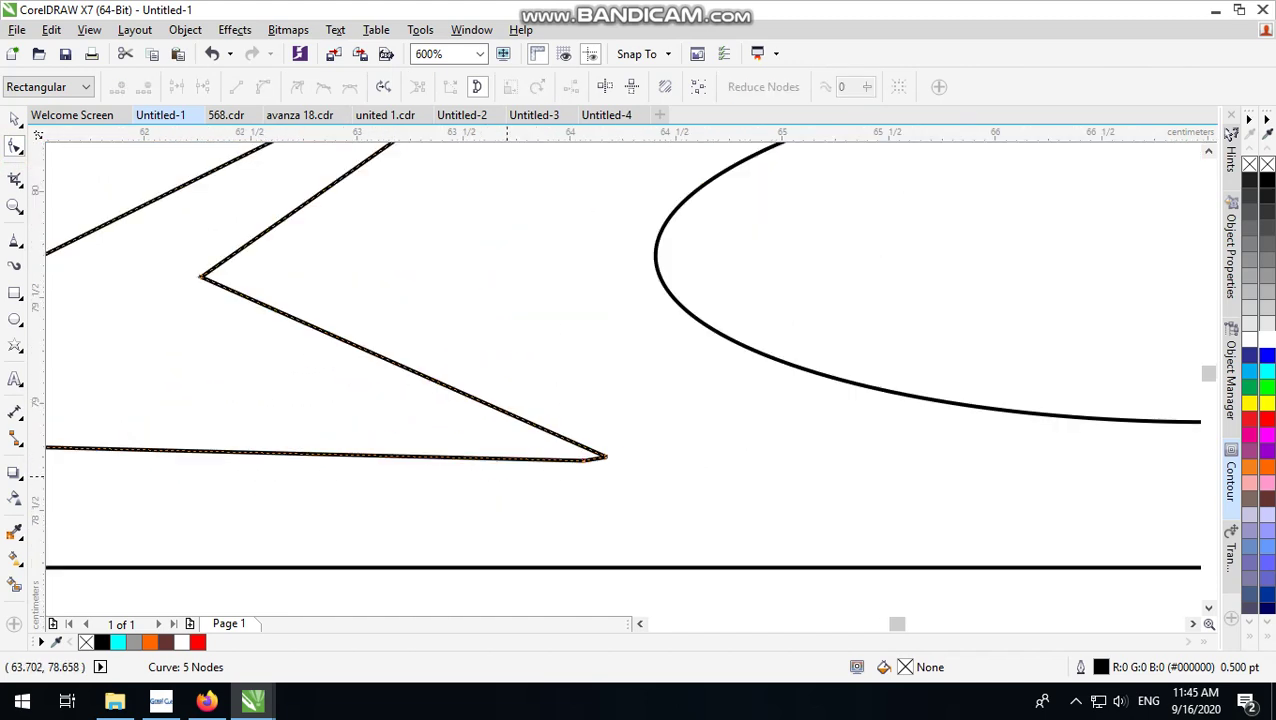
double_click(605, 457)
scroll(600, 456, down, 2)
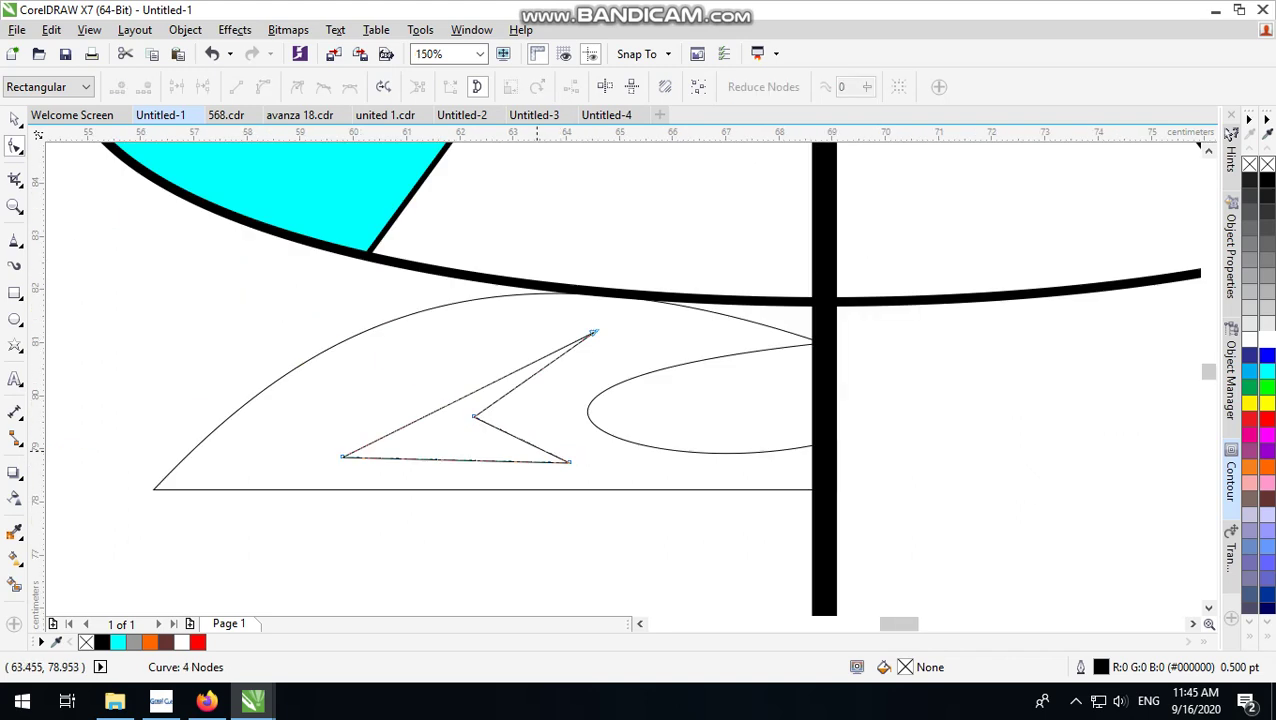
Step: Convert the inner shape's segments to curves, bend its two long edges, and delete the node at its inner corner
drag(664, 490, 271, 280)
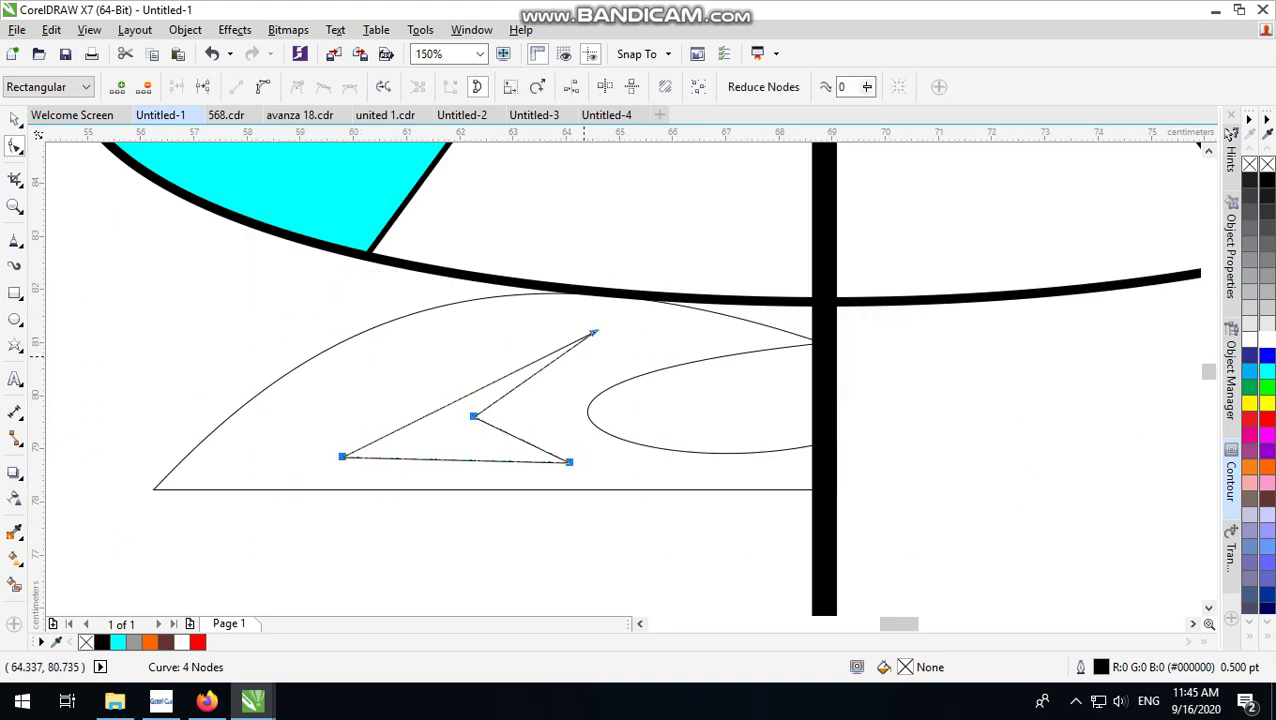
click(263, 87)
drag(467, 394, 430, 370)
drag(513, 380, 461, 388)
click(473, 415)
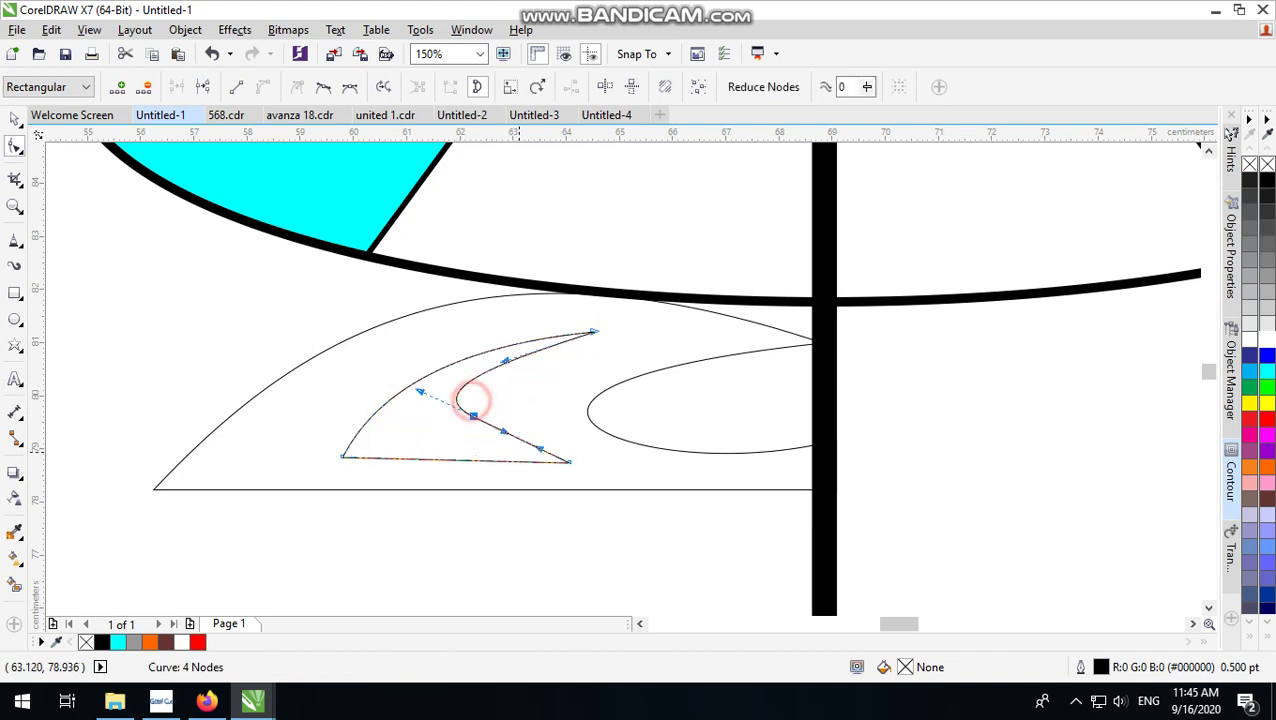
key(Delete)
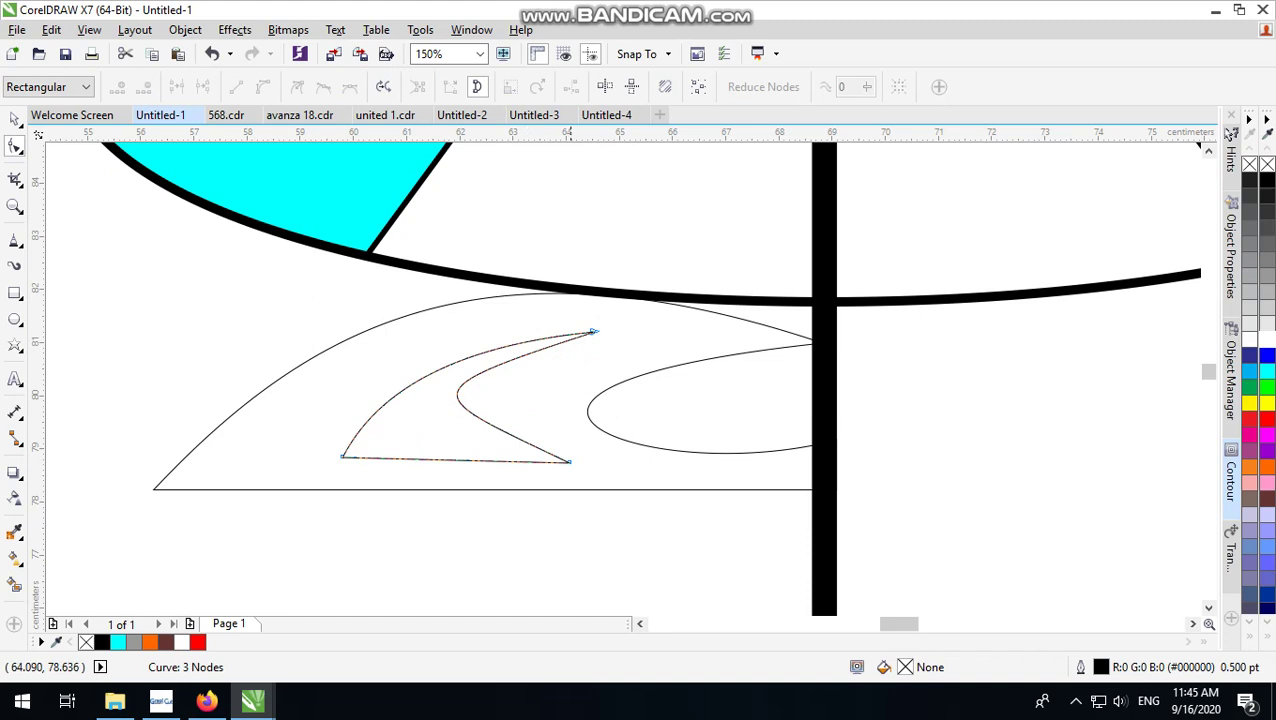
Step: Raise the inner shape's two base nodes and reshape its concave edge into a crescent curve
drag(317, 434, 569, 446)
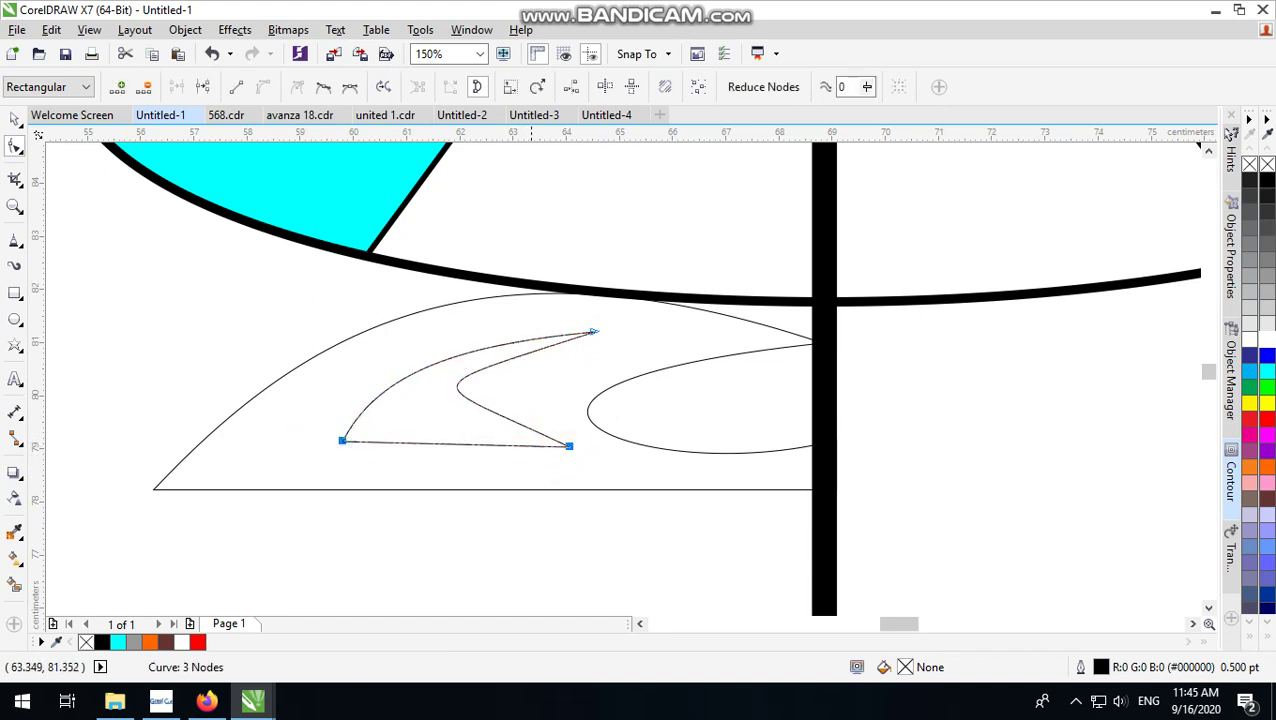
drag(580, 318, 612, 352)
drag(421, 377, 462, 433)
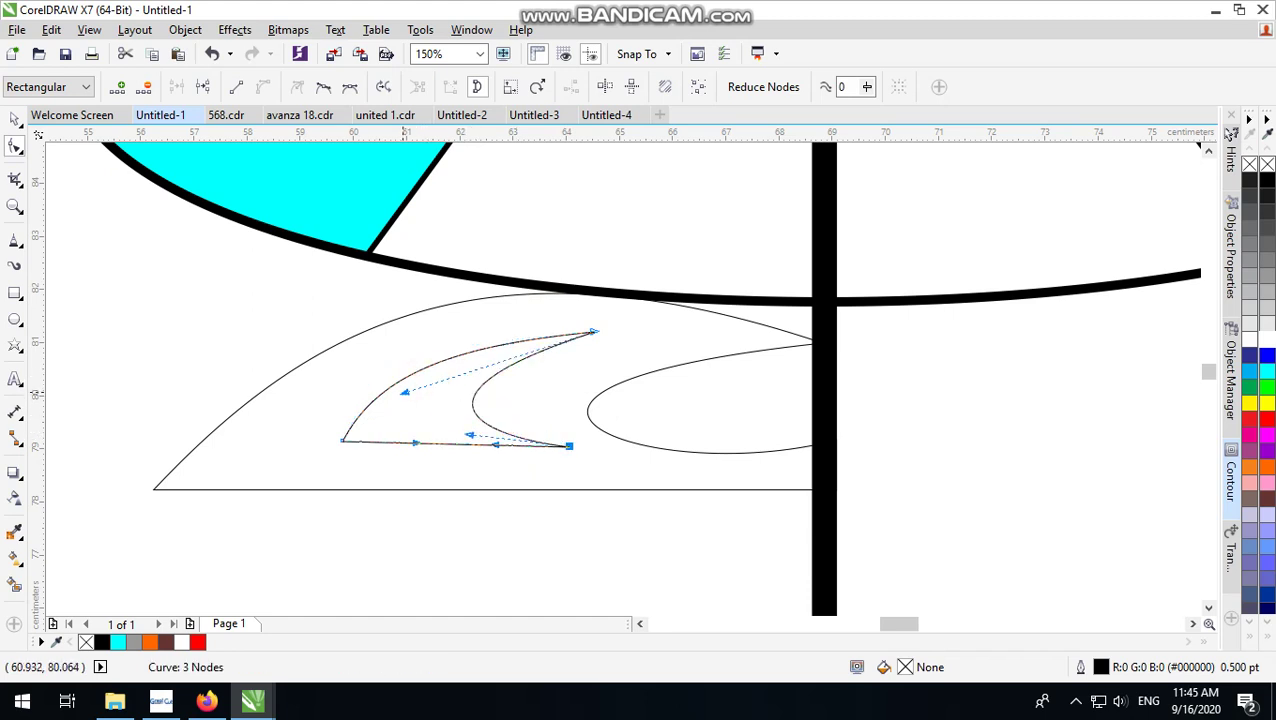
drag(400, 391, 420, 375)
scroll(507, 384, down, 2)
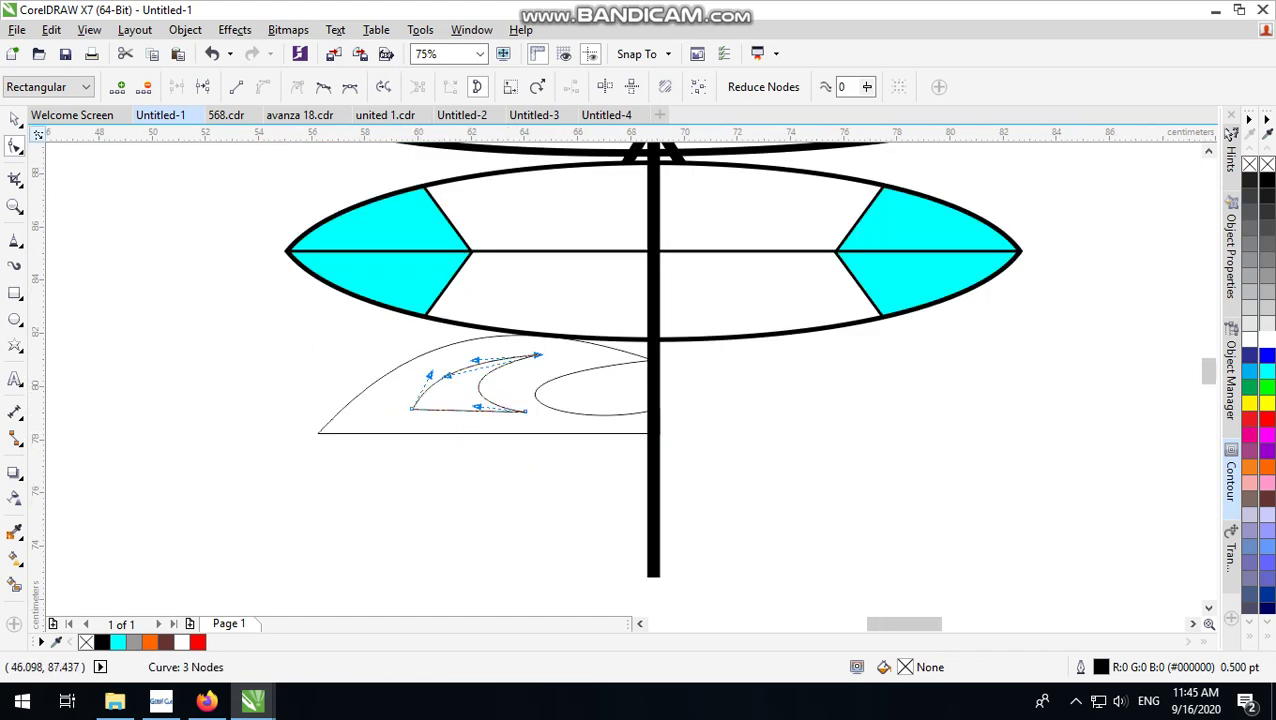
Step: Fill the wave outline with red
click(15, 118)
click(253, 299)
scroll(526, 351, up, 2)
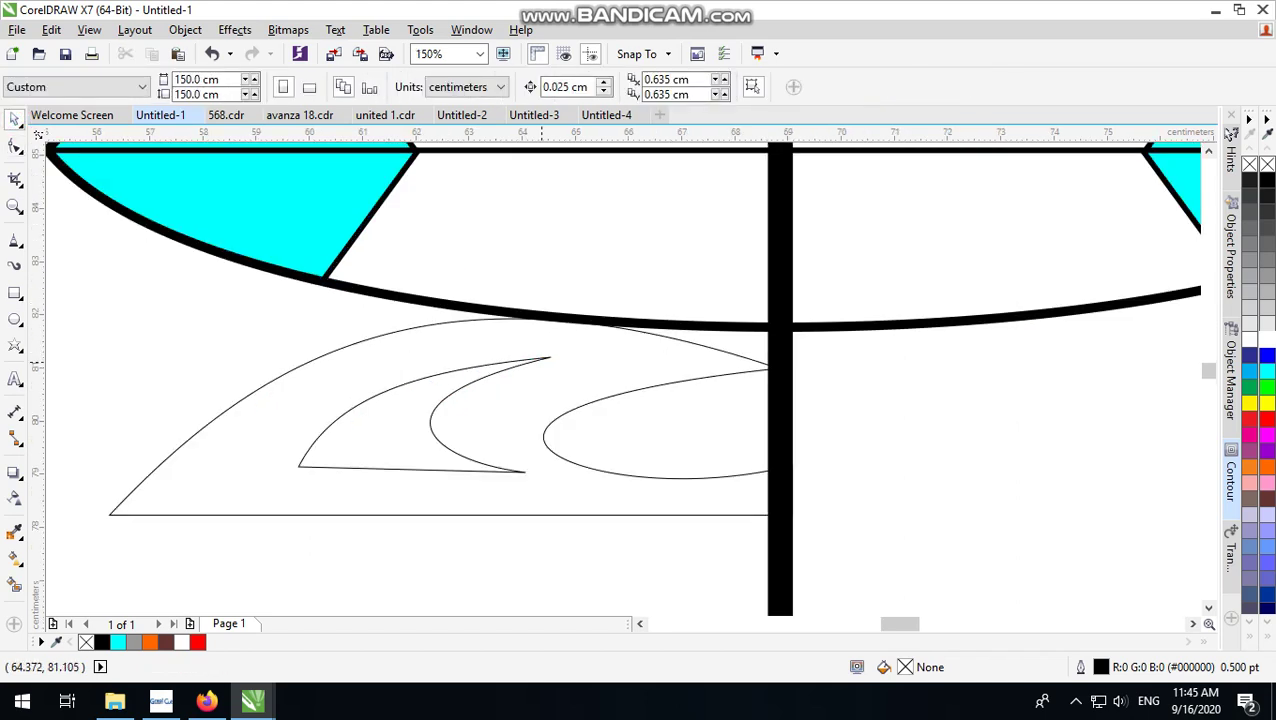
click(541, 357)
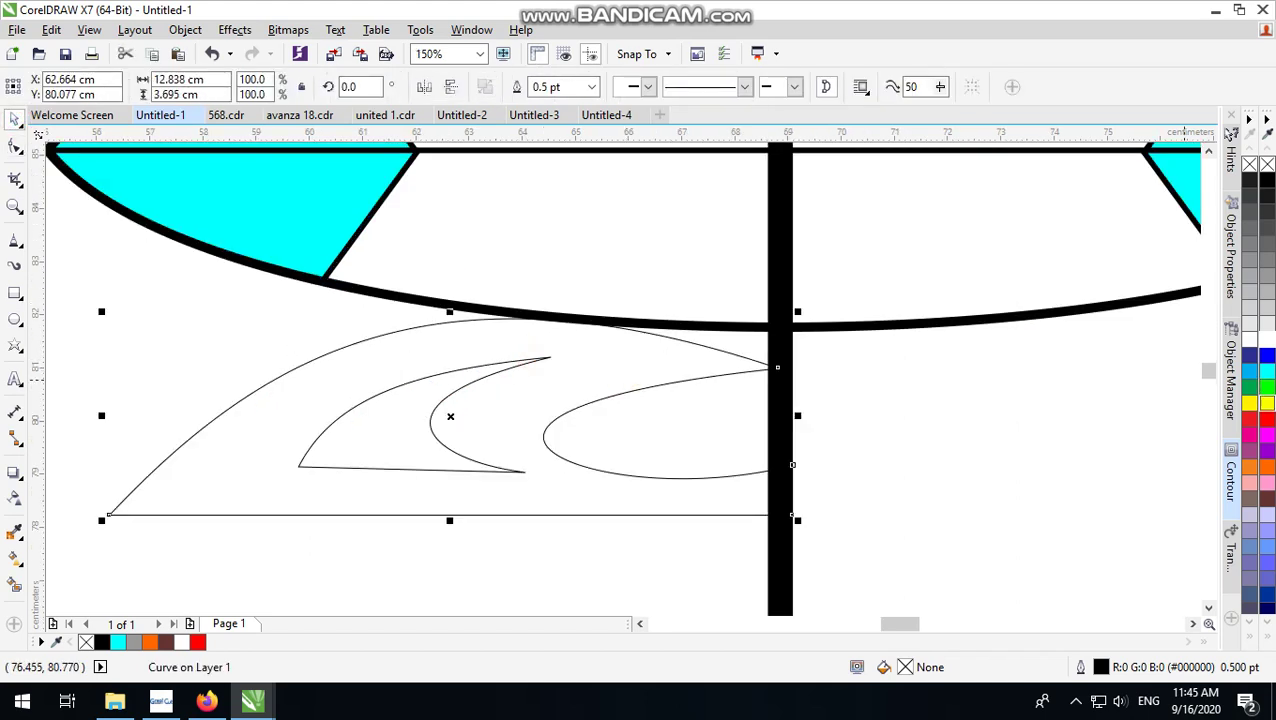
click(1266, 424)
Step: Fill the board's middle section with orange
click(912, 285)
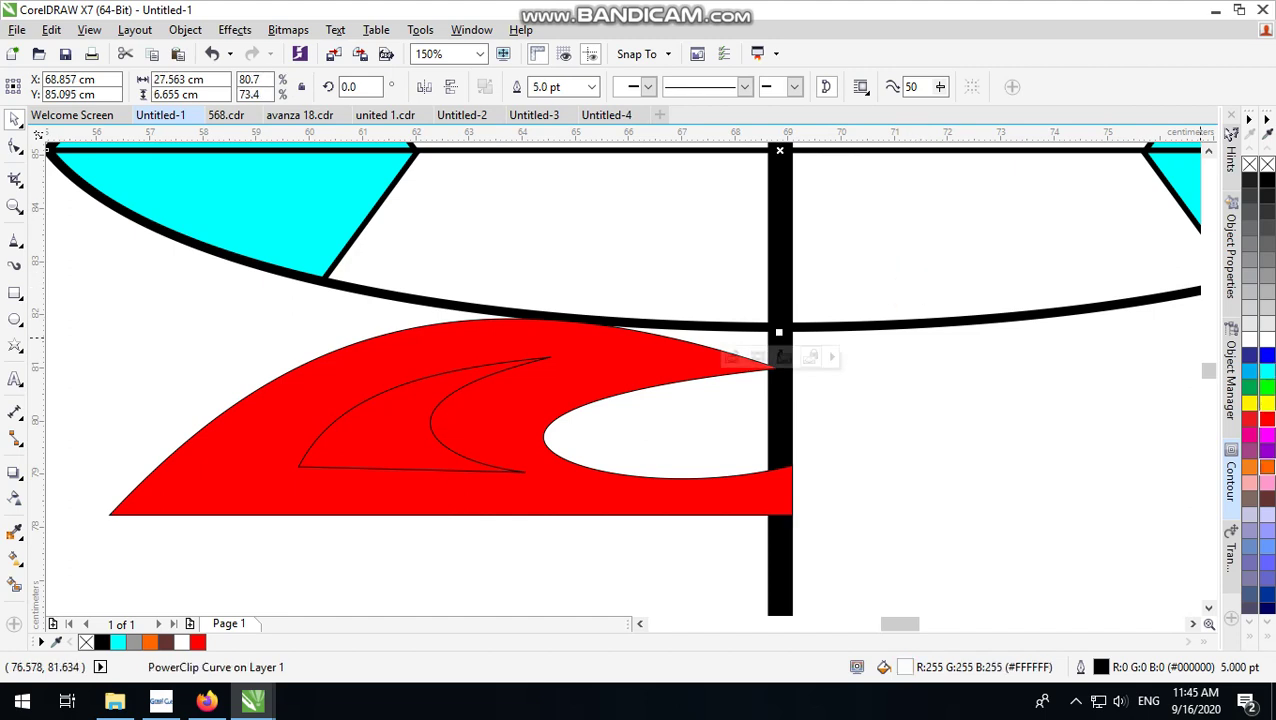
click(1266, 466)
key(F3)
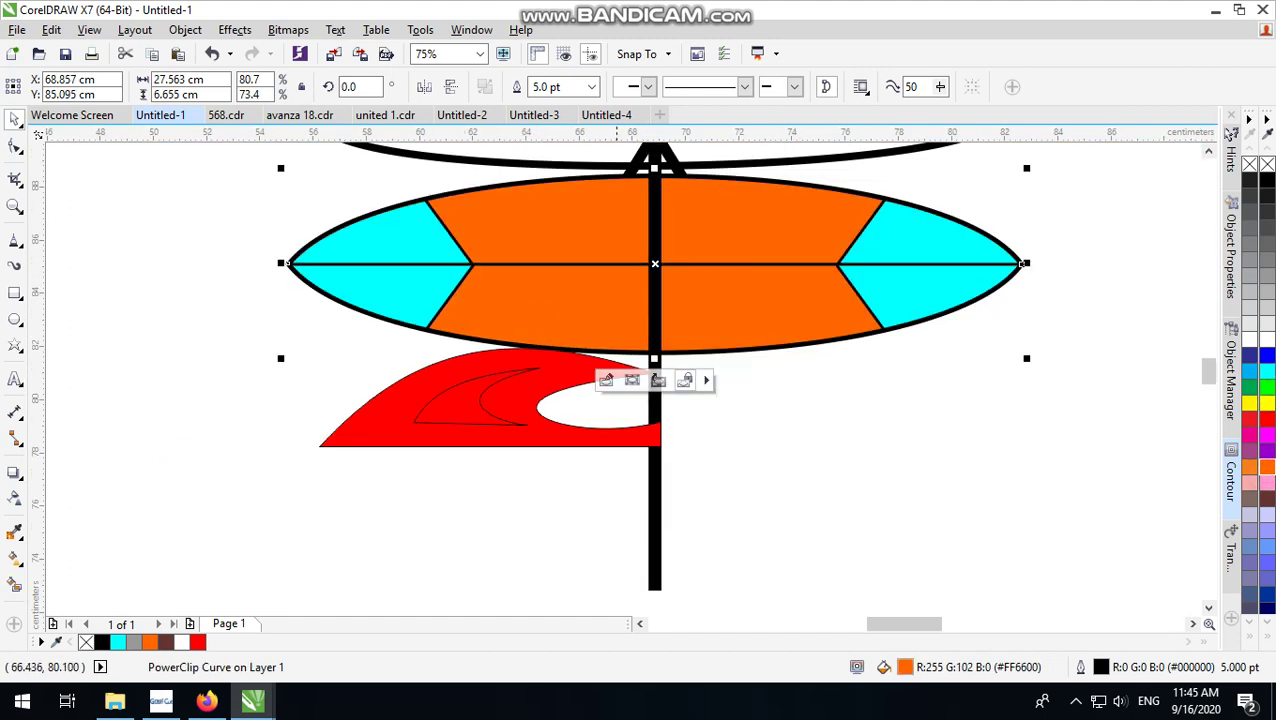
click(763, 441)
click(449, 407)
scroll(449, 407, up, 2)
drag(449, 407, 541, 407)
scroll(541, 407, down, 2)
key(ctrl+z)
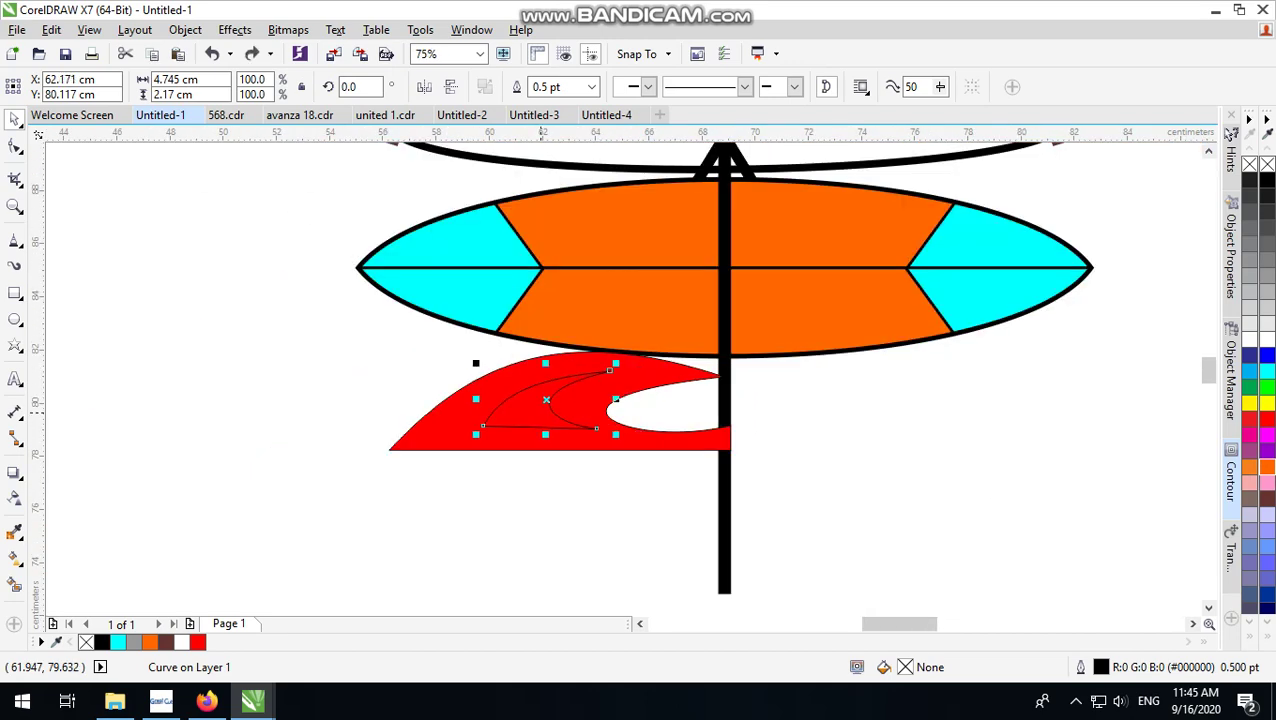
click(825, 424)
scroll(805, 422, up, 1)
scroll(755, 418, down, 1)
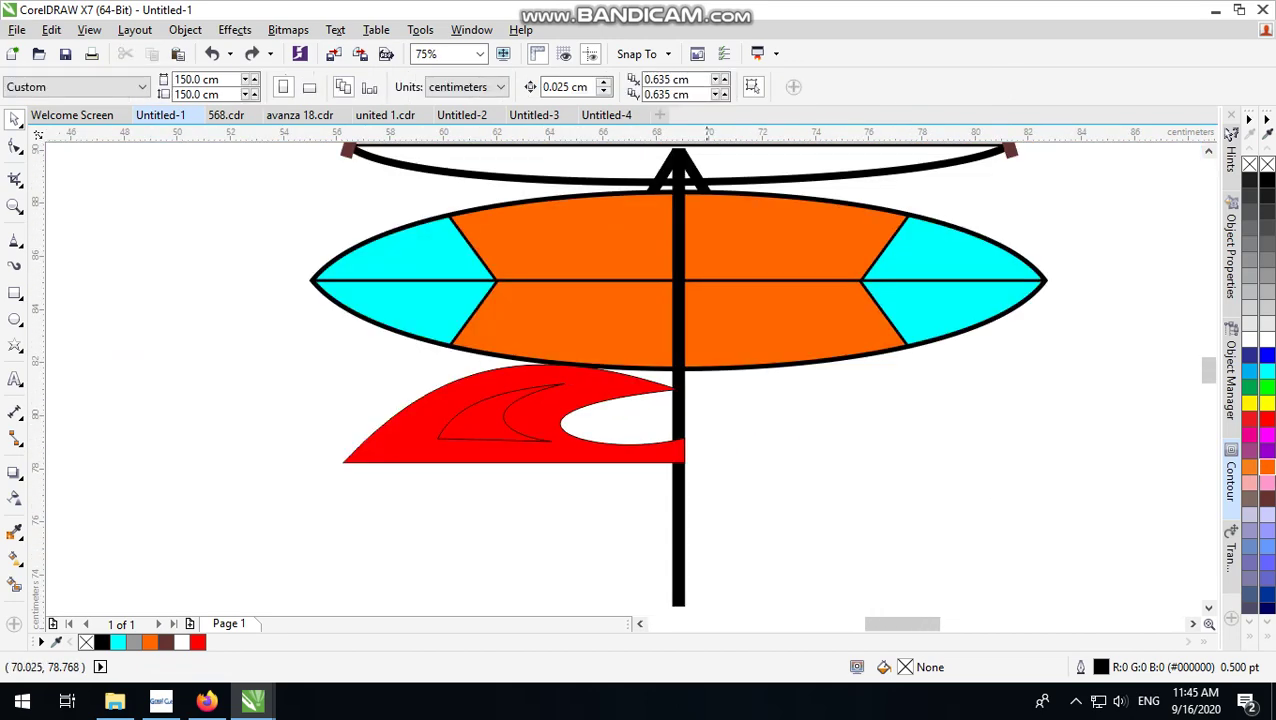
scroll(560, 414, up, 1)
drag(105, 251, 971, 572)
scroll(389, 446, down, 1)
click(270, 421)
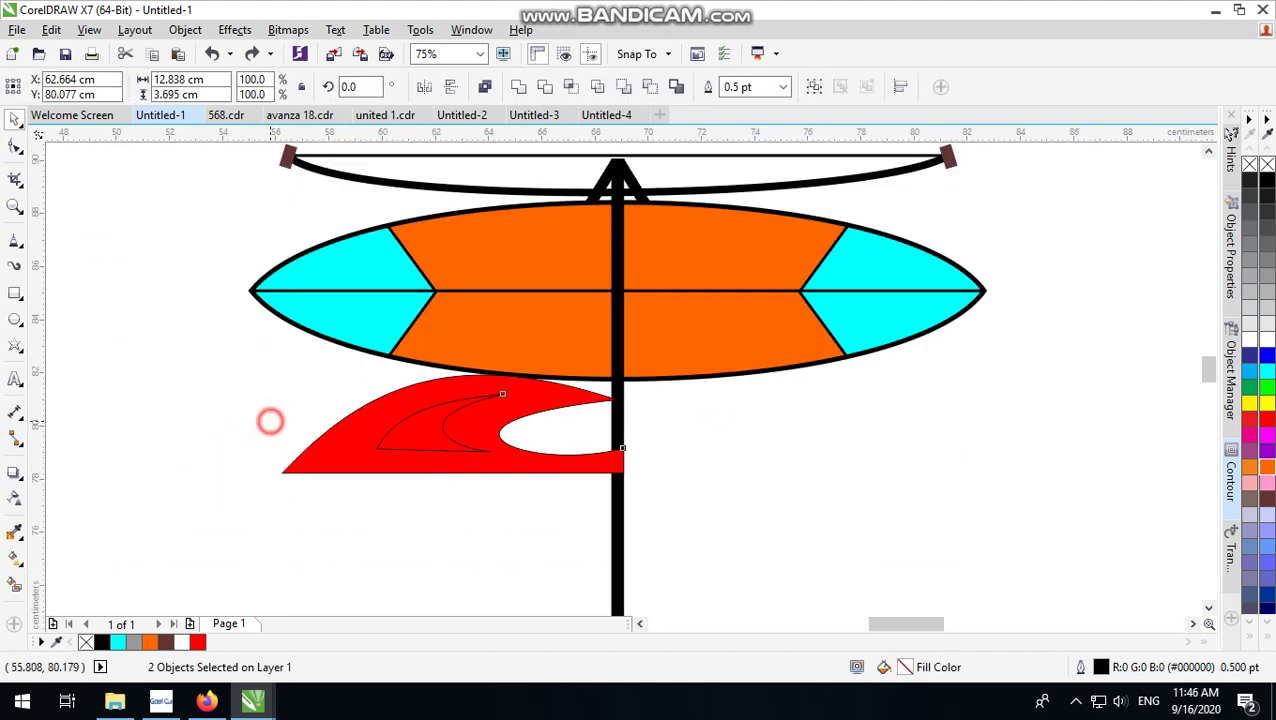
Step: Try a white fill on the wave's inner crescent and undo it
click(460, 449)
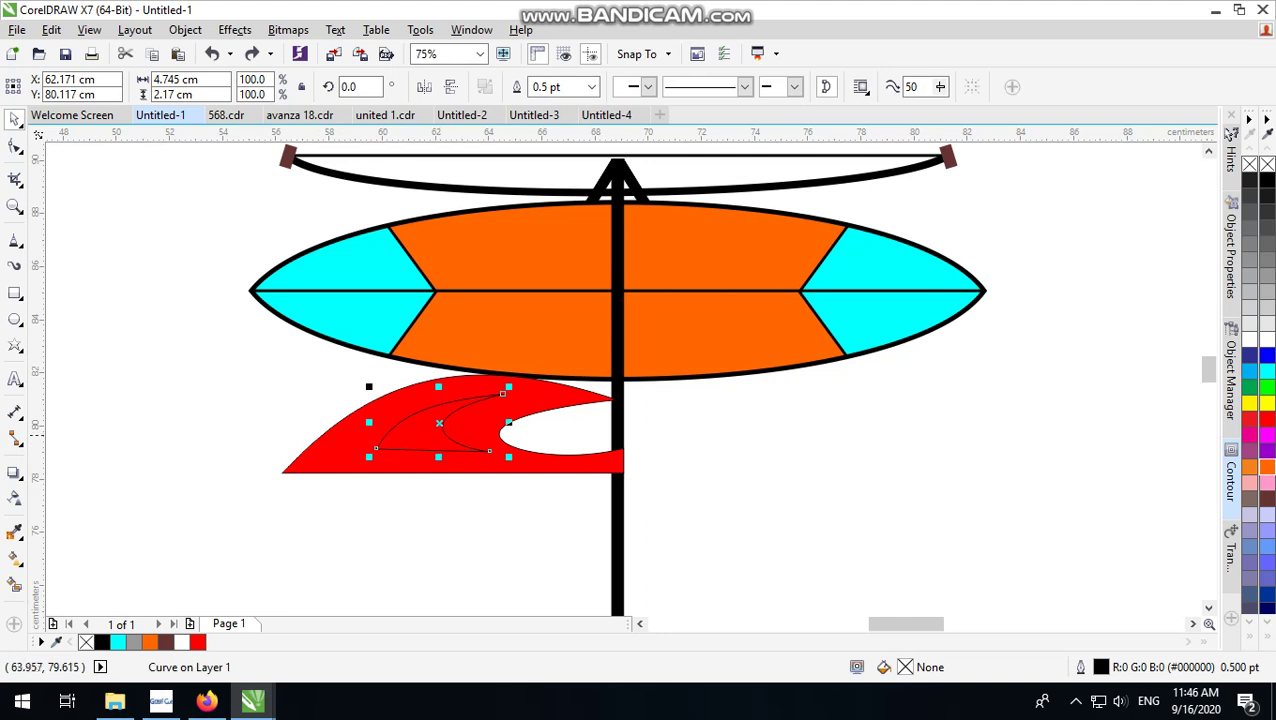
click(1266, 338)
click(683, 527)
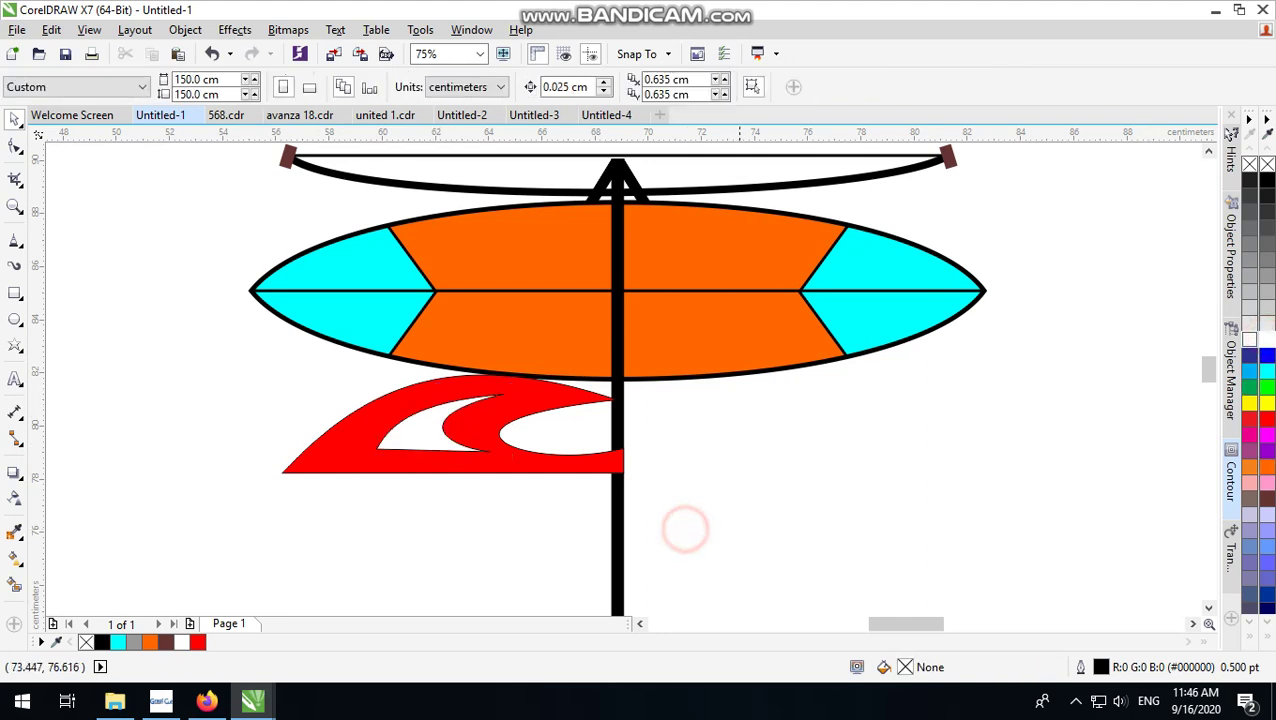
key(ctrl+z)
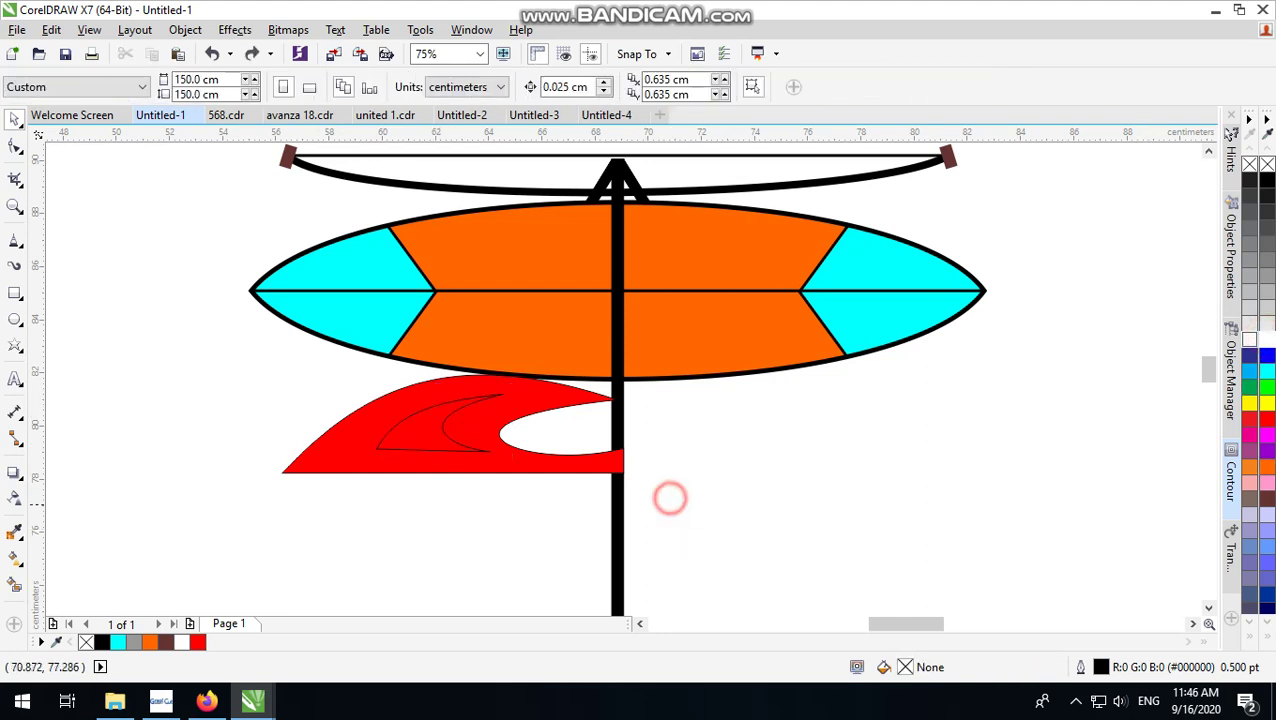
Step: Mirror a copy of the red wave and its inner crescent to the other side of the pole and group all four shapes
drag(670, 498, 201, 366)
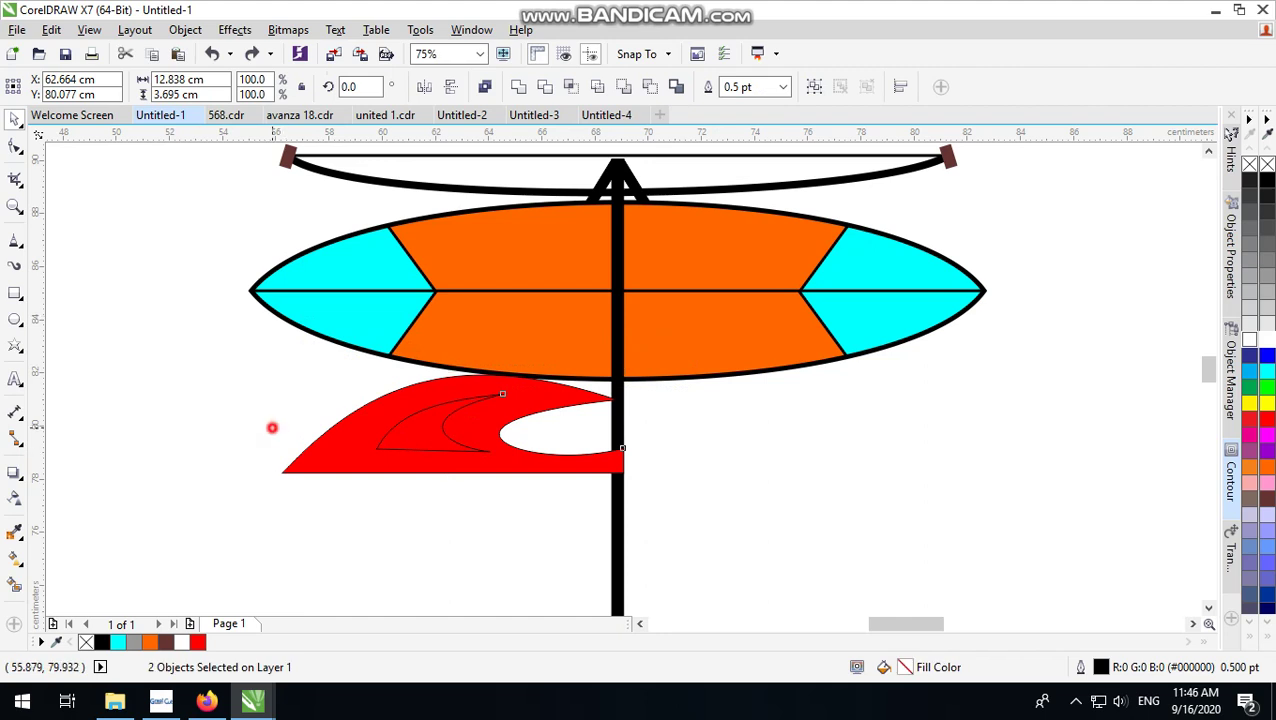
drag(274, 423, 648, 435)
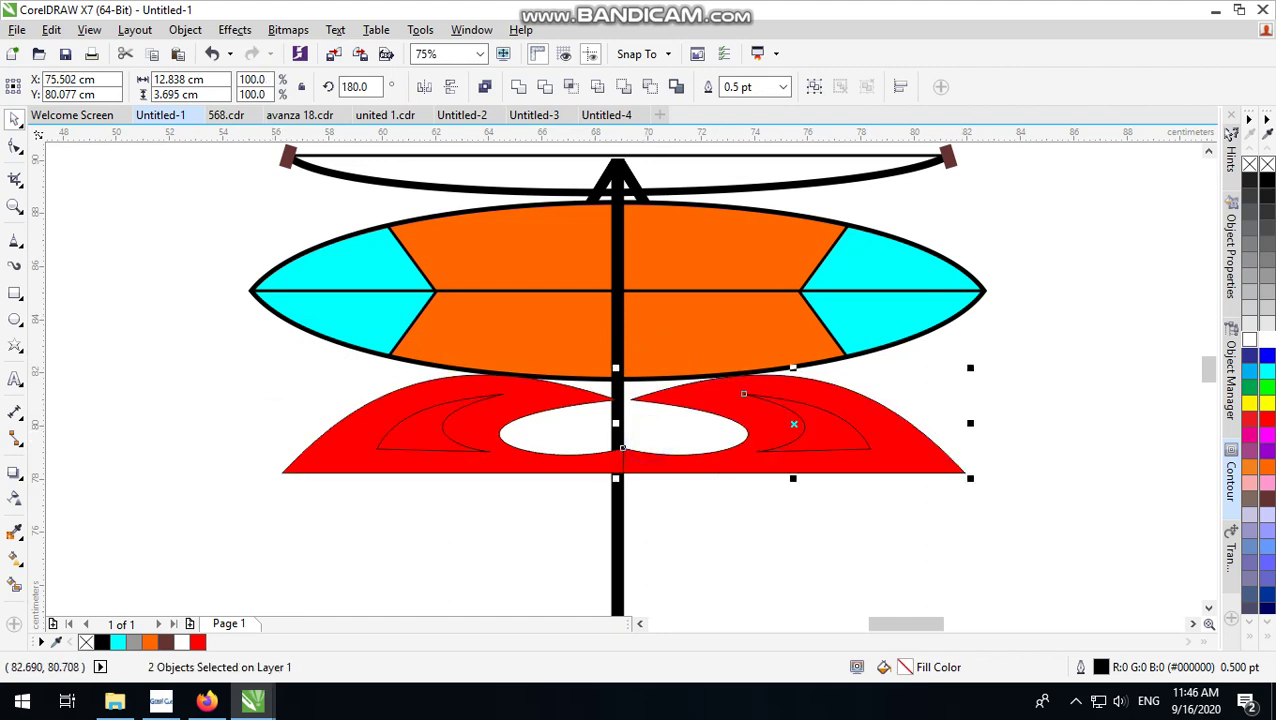
mouse_move(1054, 498)
mouse_down()
mouse_move(1054, 347)
mouse_move(242, 347)
mouse_up()
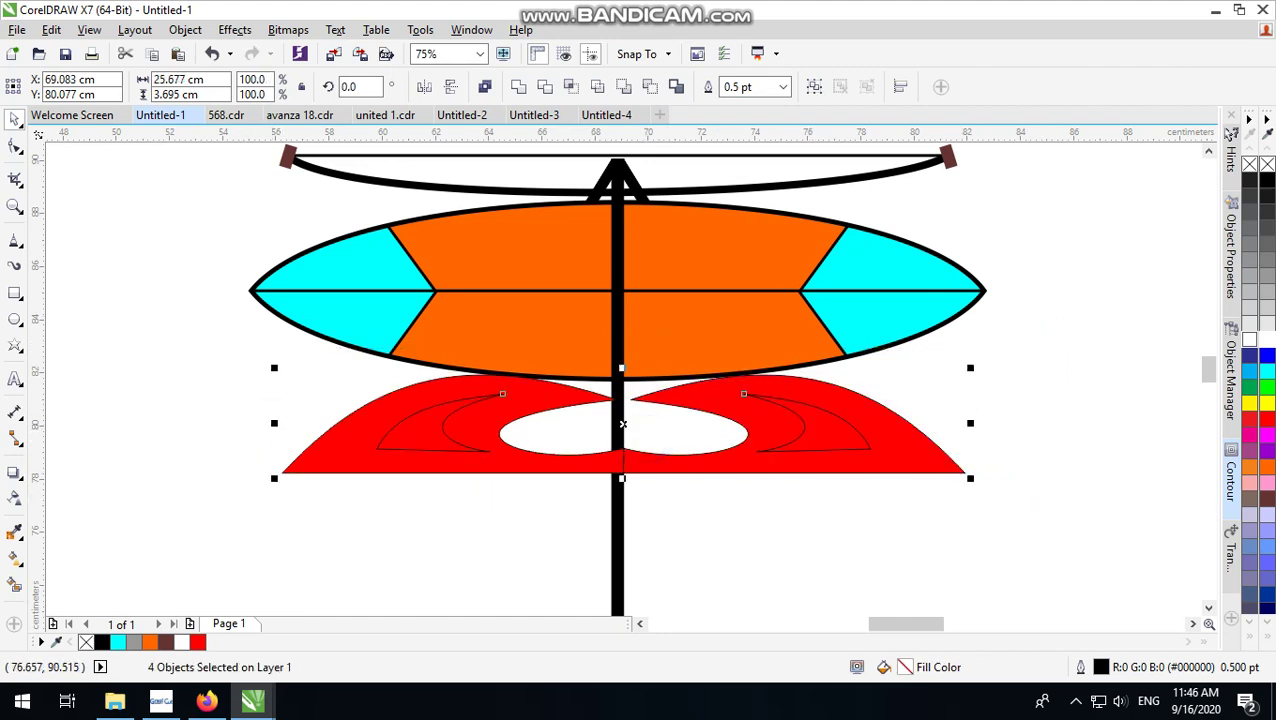
click(814, 86)
Step: Center the grouped wave ornament horizontally on the central pole
shift+click(624, 530)
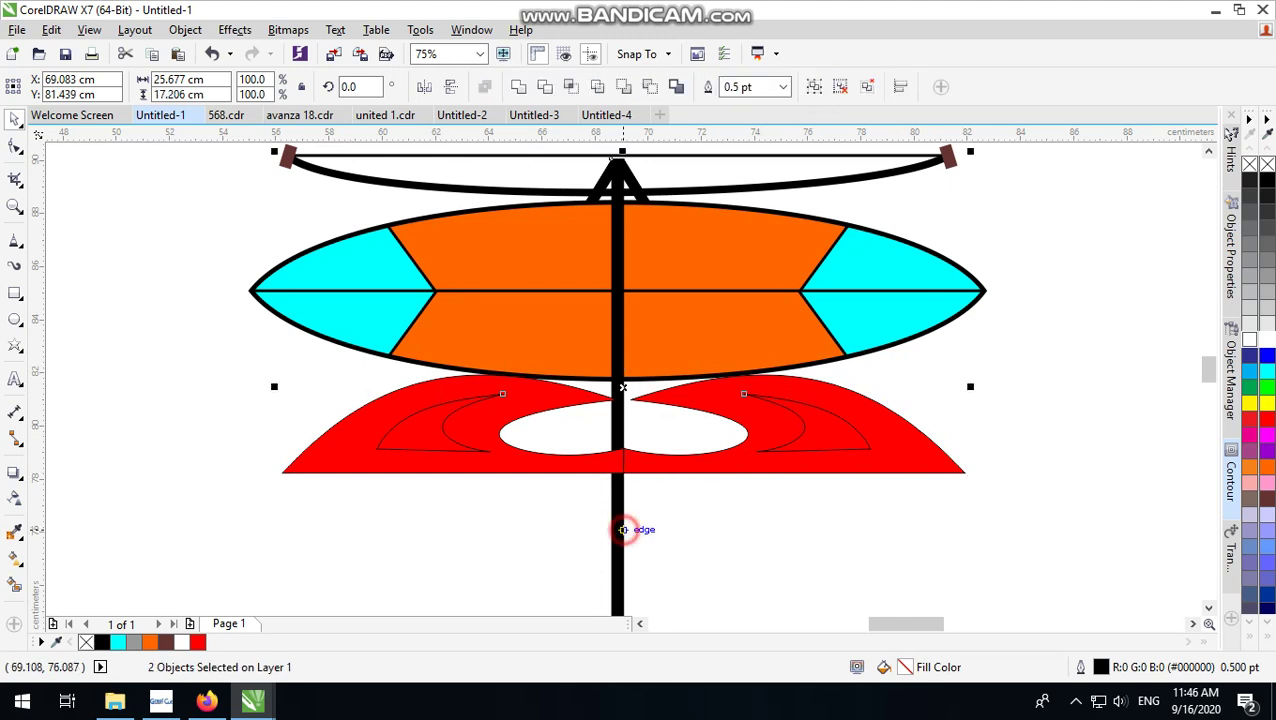
key(c)
click(812, 523)
Step: Fill both inner crescents of the wave ornament with yellow without ungrouping it
click(833, 432)
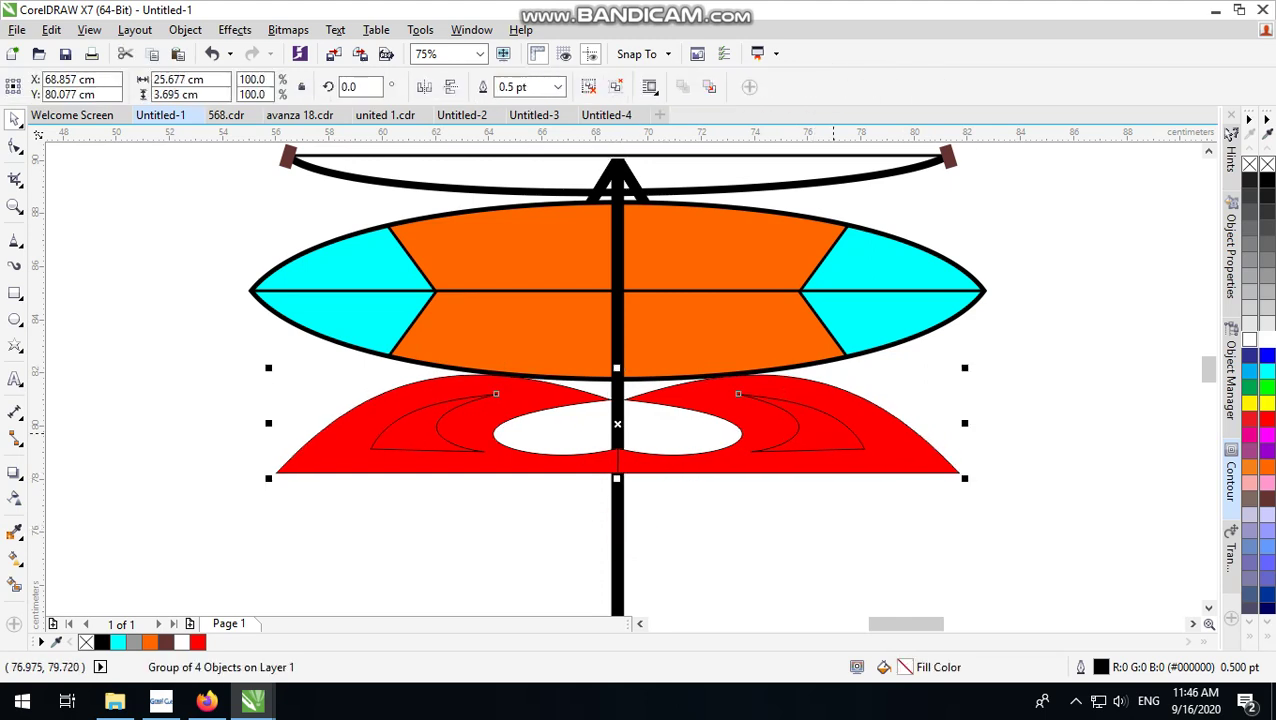
ctrl+click(866, 432)
click(1249, 403)
click(846, 538)
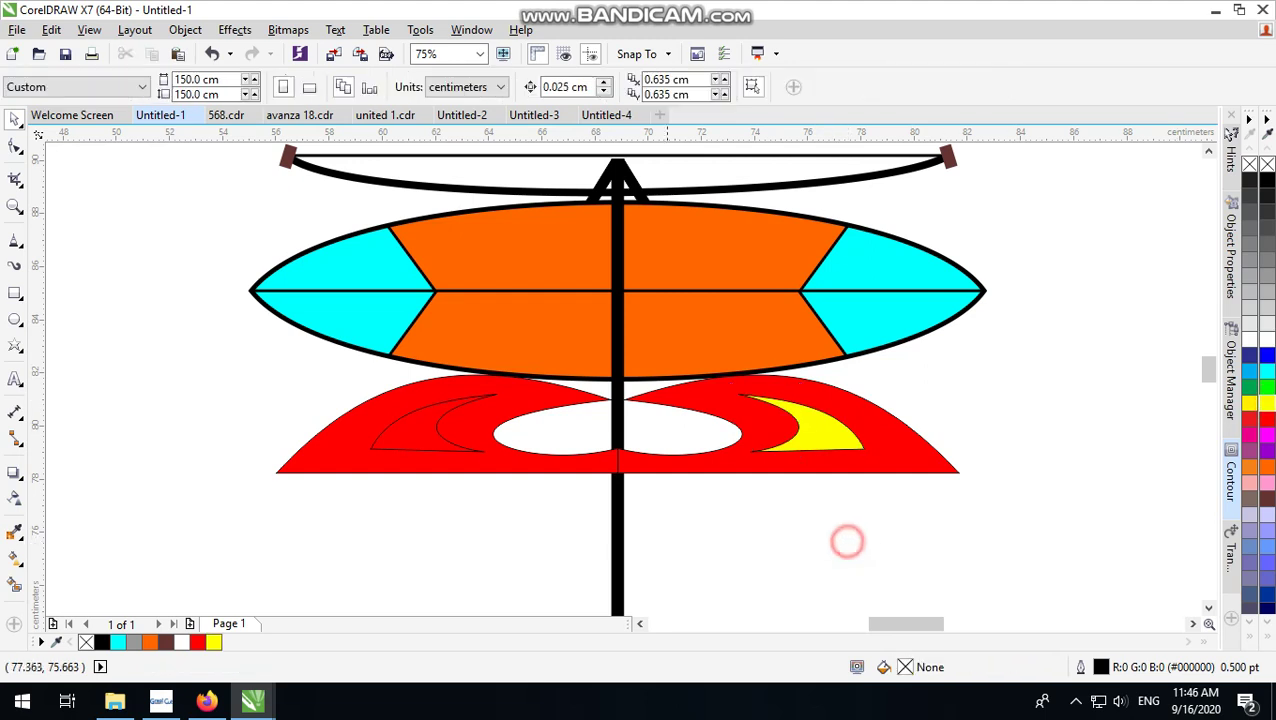
ctrl+click(452, 432)
click(1249, 403)
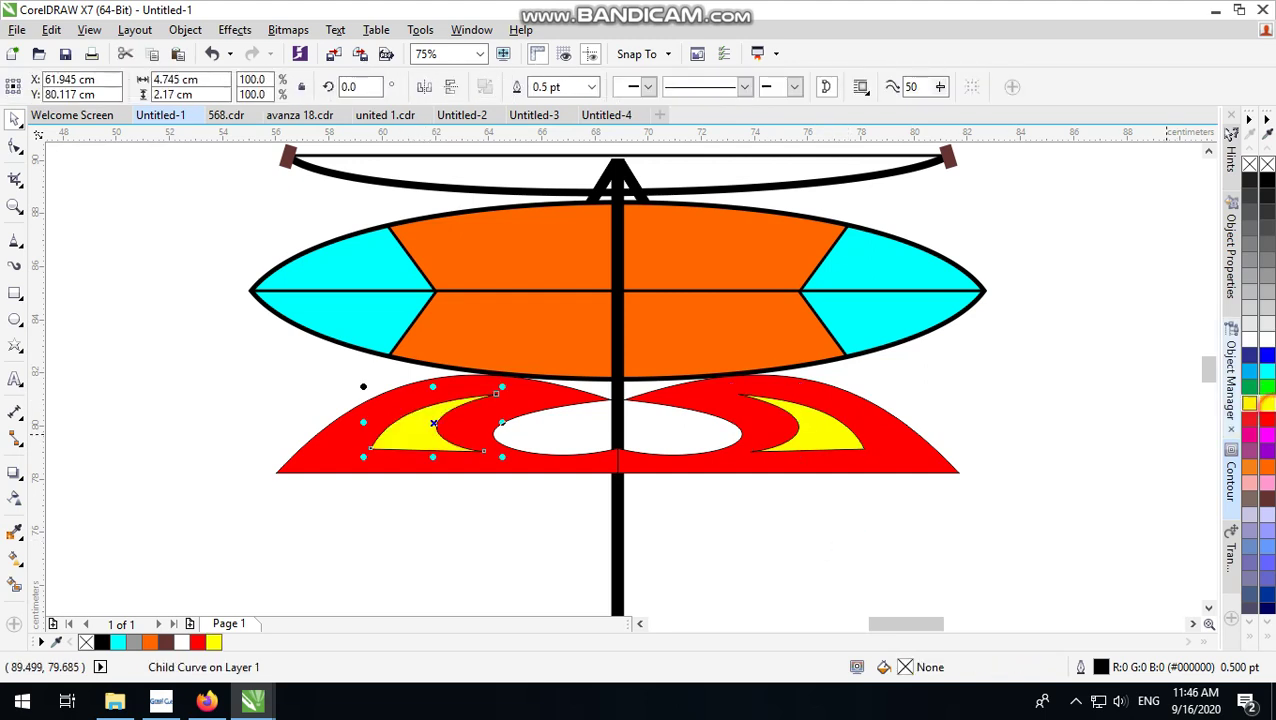
click(983, 441)
Step: Send the grouped wave ornament to the back, behind the central pole
scroll(680, 447, down, 2)
drag(430, 513, 855, 405)
right_click(736, 432)
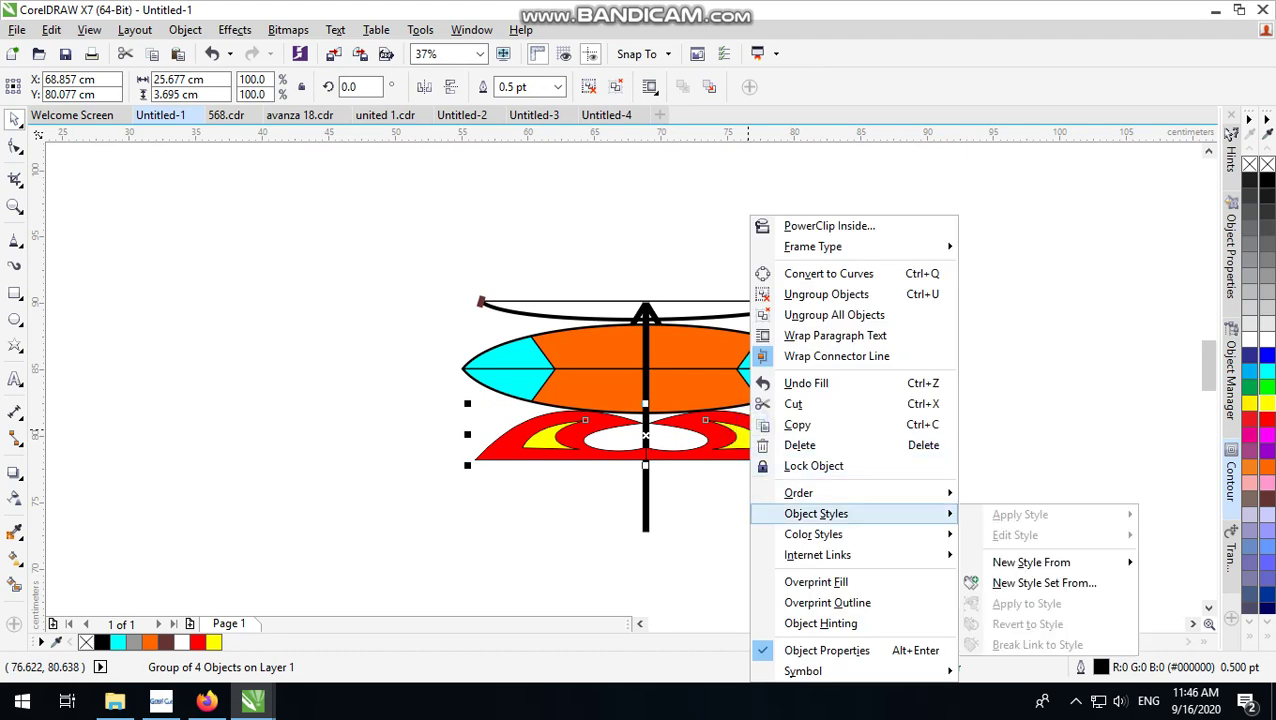
mouse_move(800, 493)
click(1059, 502)
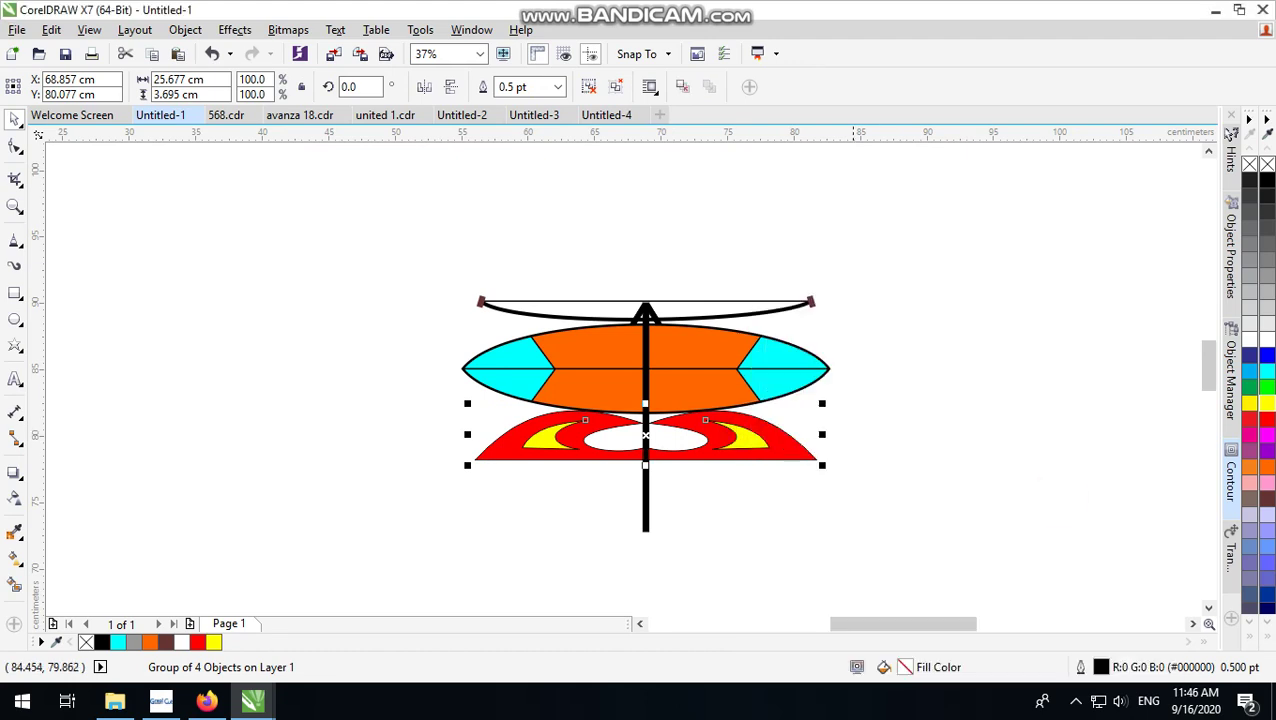
click(857, 433)
scroll(857, 433, up, 2)
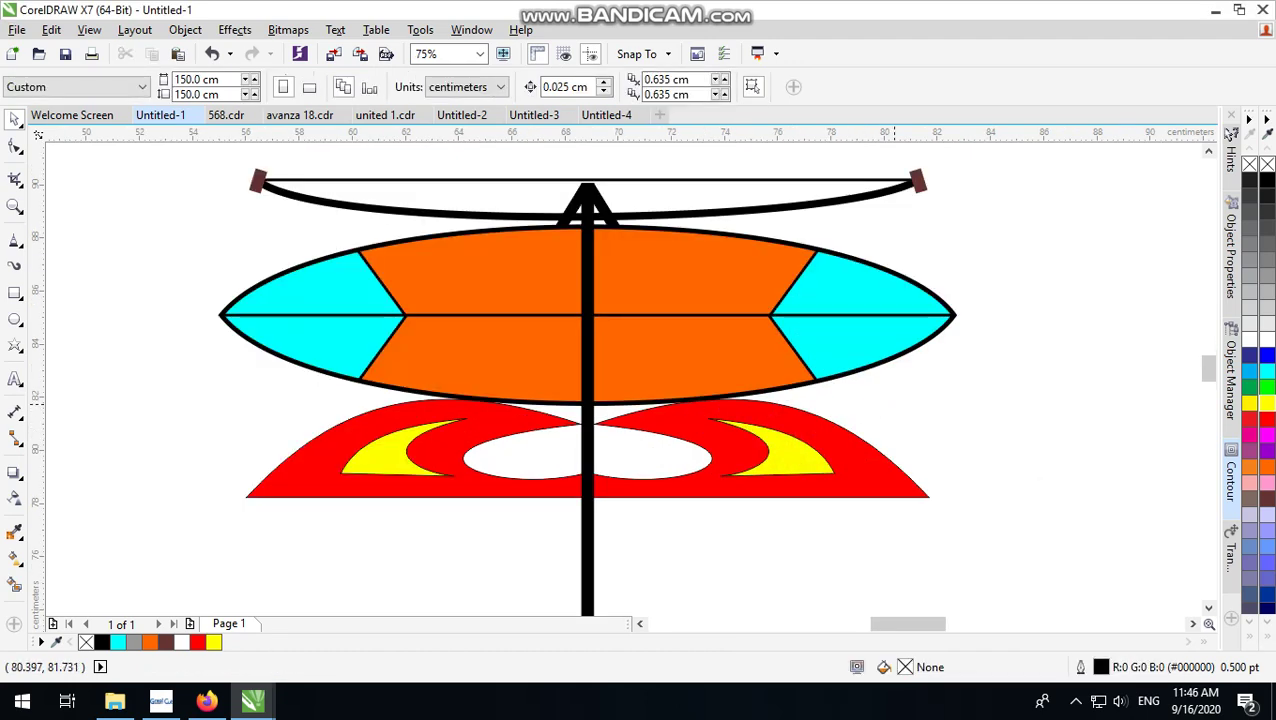
scroll(549, 441, down, 2)
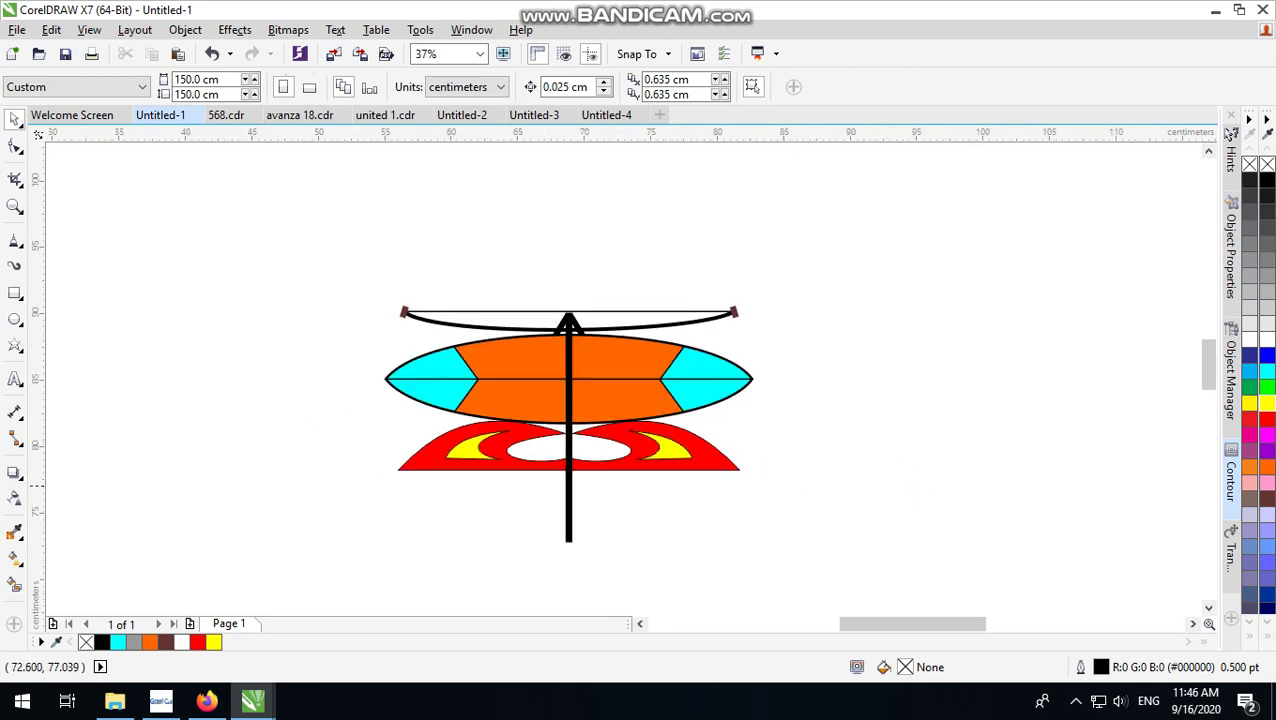
scroll(621, 487, up, 2)
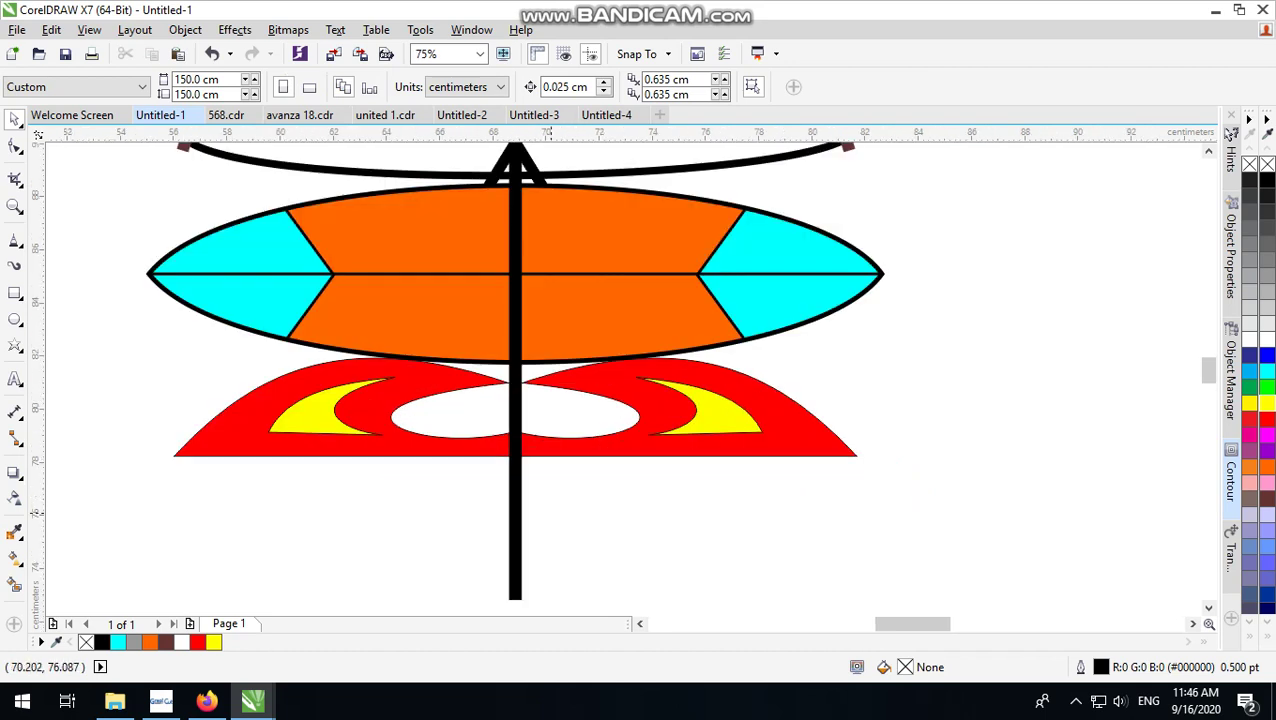
Step: Draw an ellipse about 9.6 by 4.9 cm beneath the wave ornament, to the right of the pole
click(14, 265)
click(15, 319)
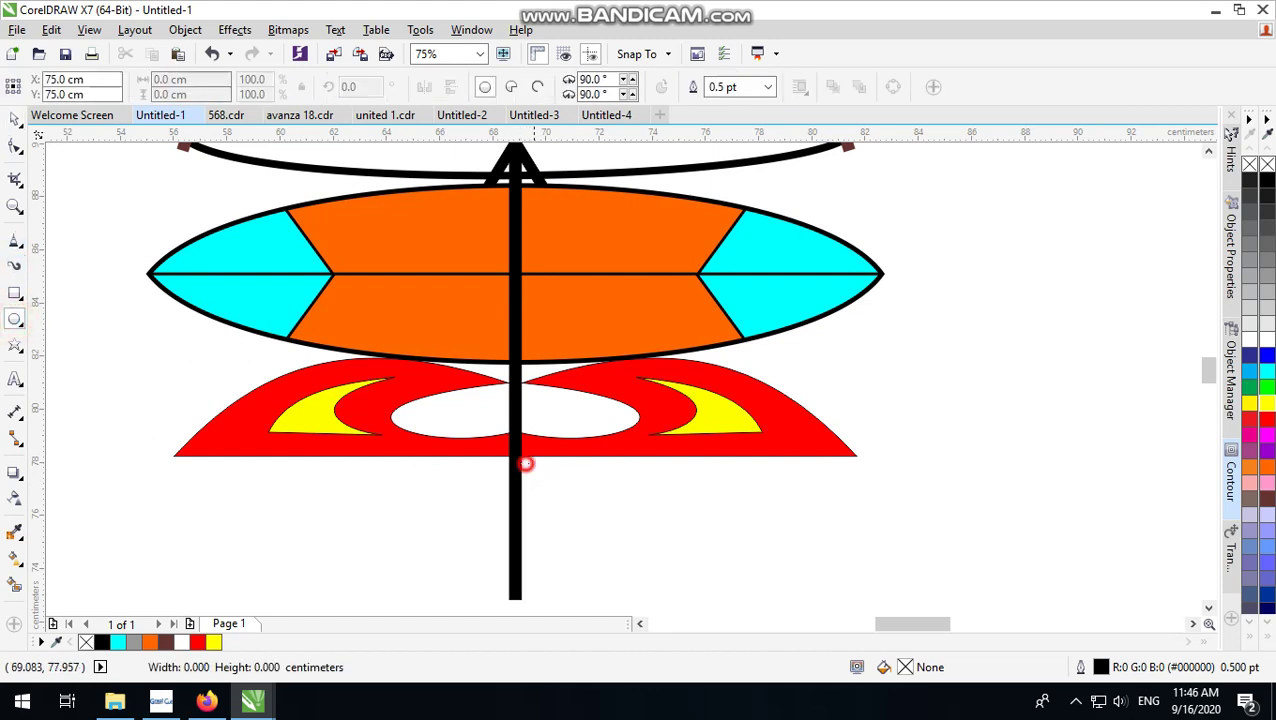
drag(516, 457, 783, 598)
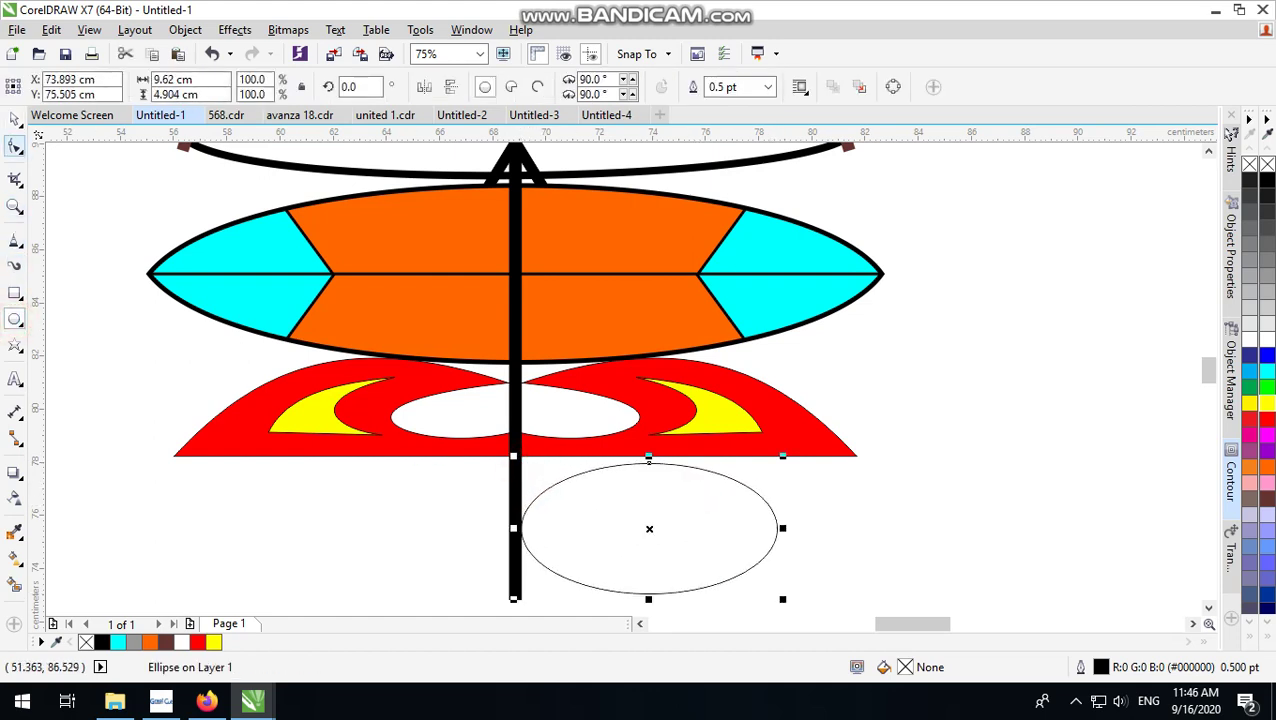
click(14, 118)
Step: Stretch the ellipse across the pole to about 14.9 by 5.5 cm, its upper edge meeting the wave's base
scroll(599, 431, down, 1)
scroll(598, 452, up, 1)
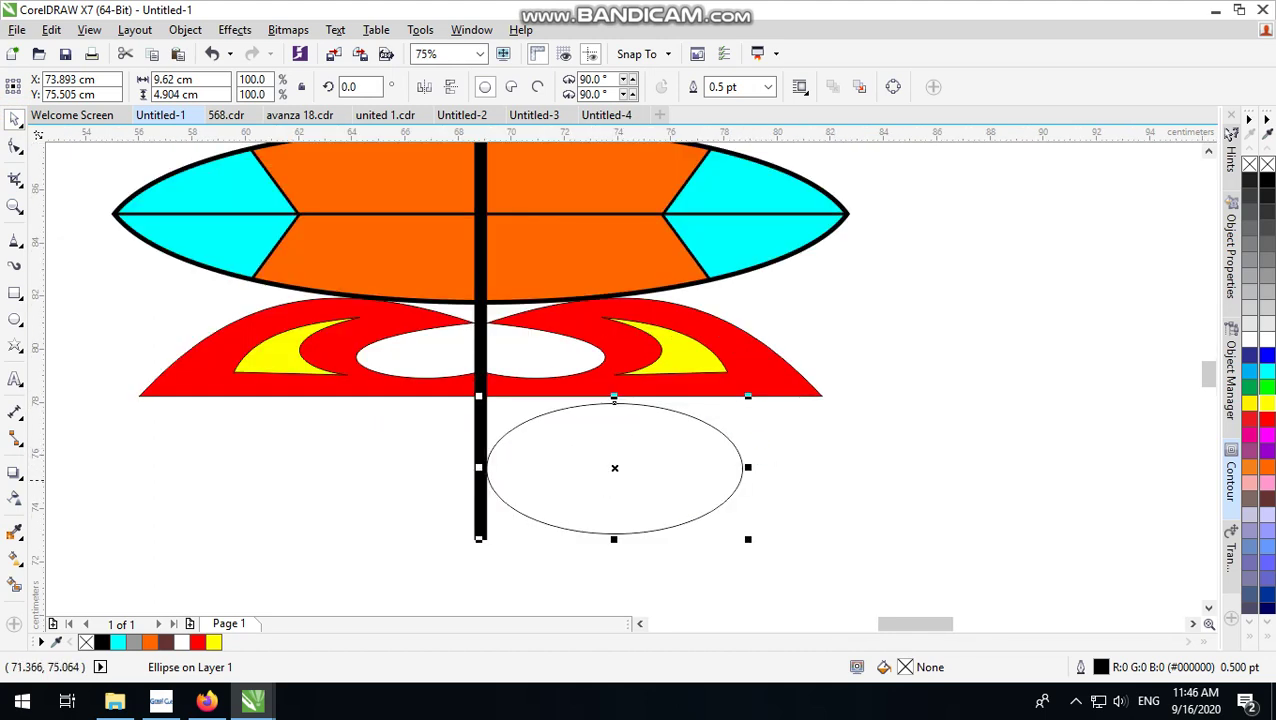
mouse_move(484, 467)
mouse_down()
mouse_move(319, 467)
mouse_move(475, 467)
mouse_up()
drag(611, 398, 611, 389)
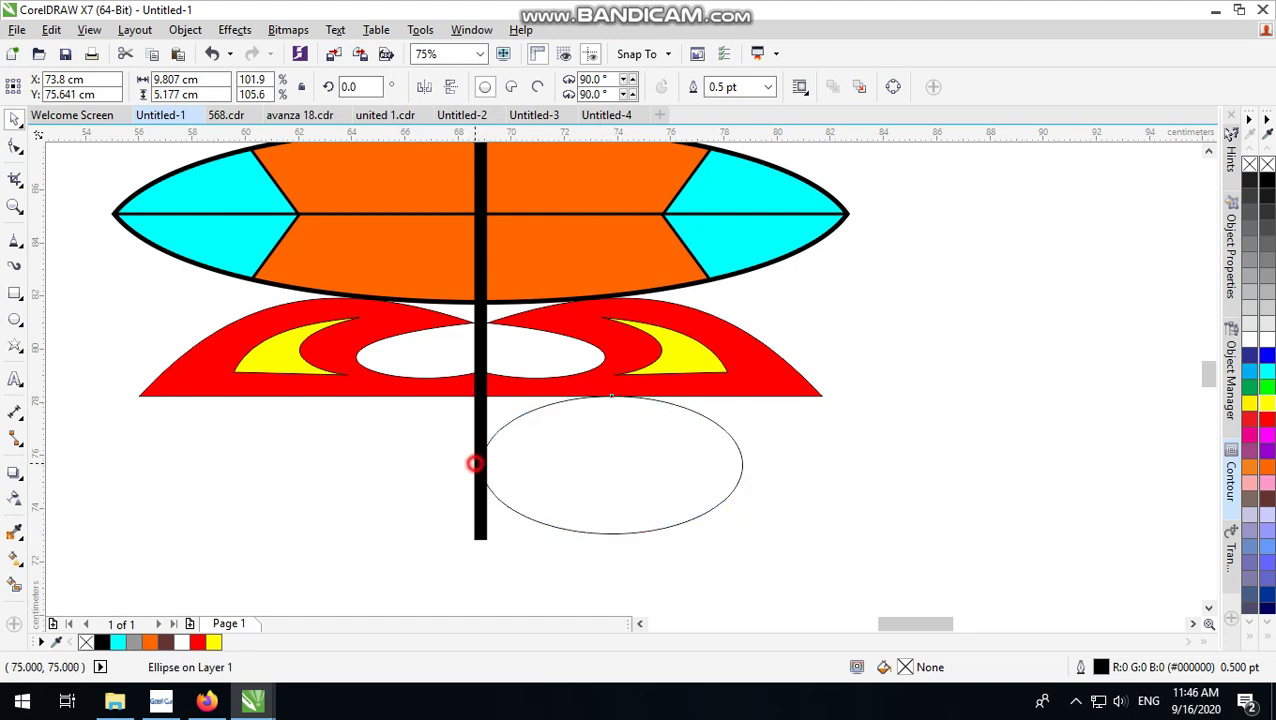
drag(474, 464, 341, 465)
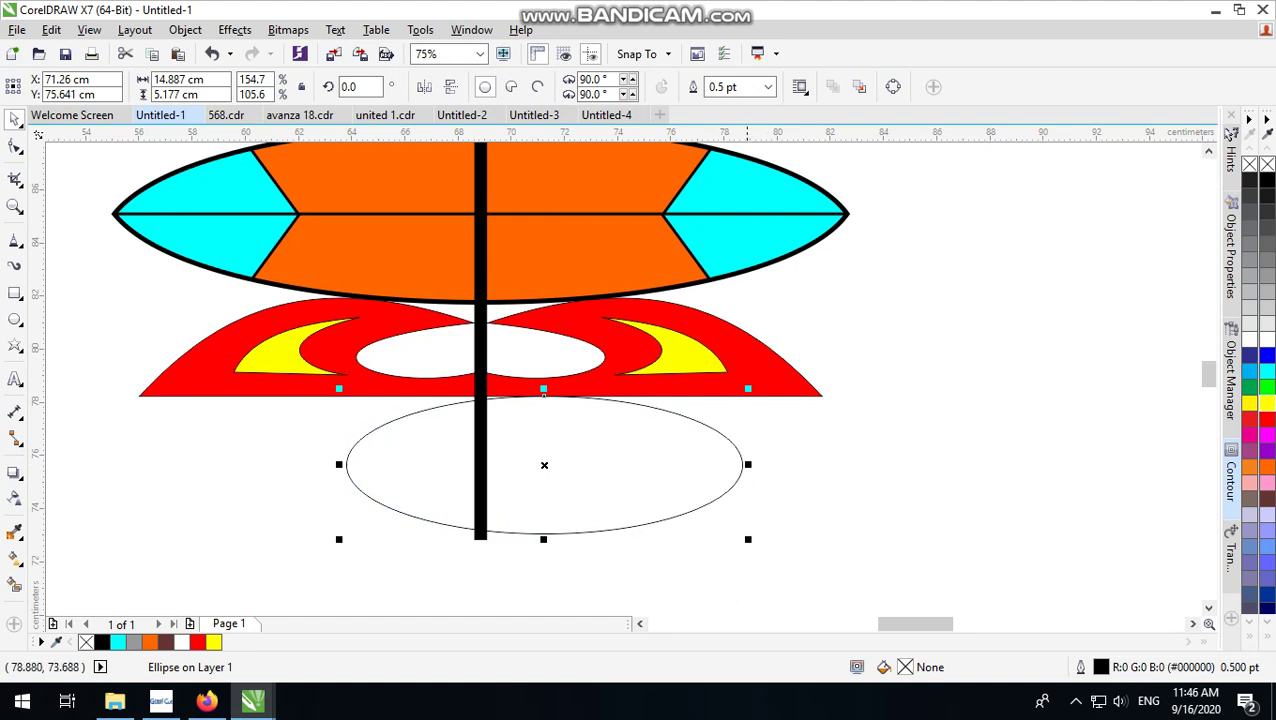
drag(543, 539, 530, 504)
click(645, 473)
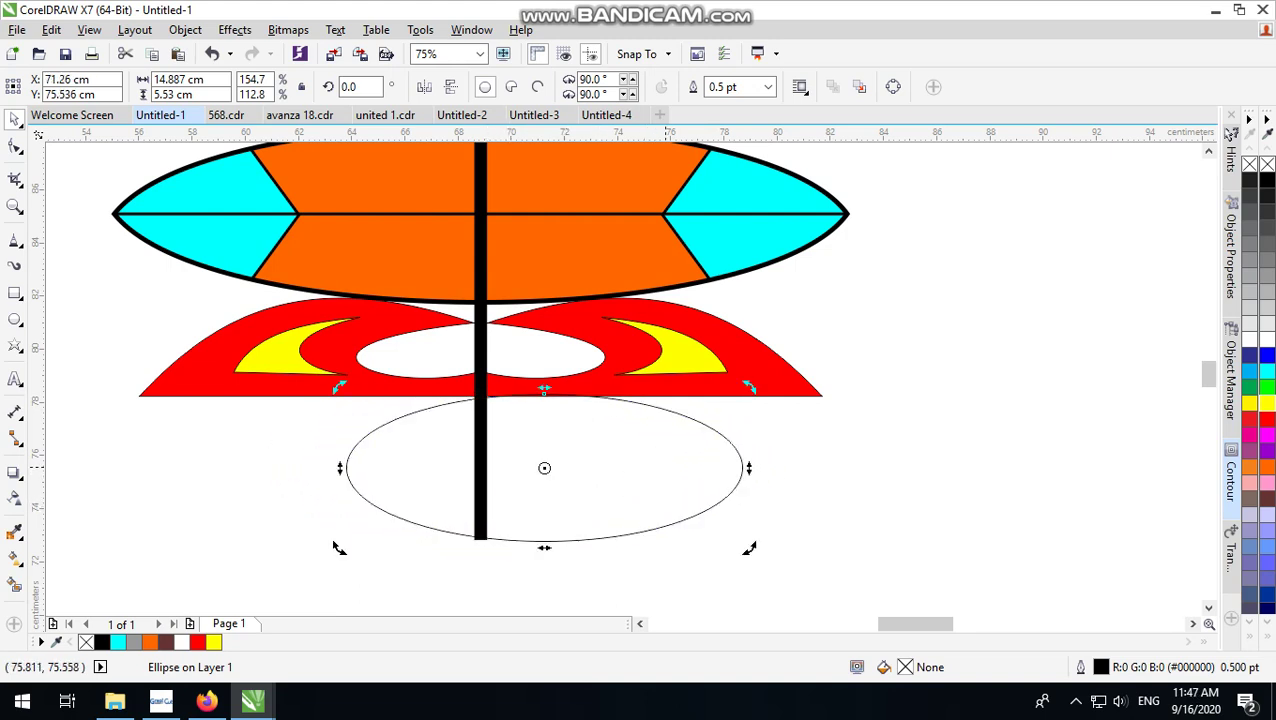
click(820, 513)
Step: Trim the ellipse into a crescent with a copy offset up and to the left, and delete the copy
drag(640, 480, 527, 459)
shift+click(741, 459)
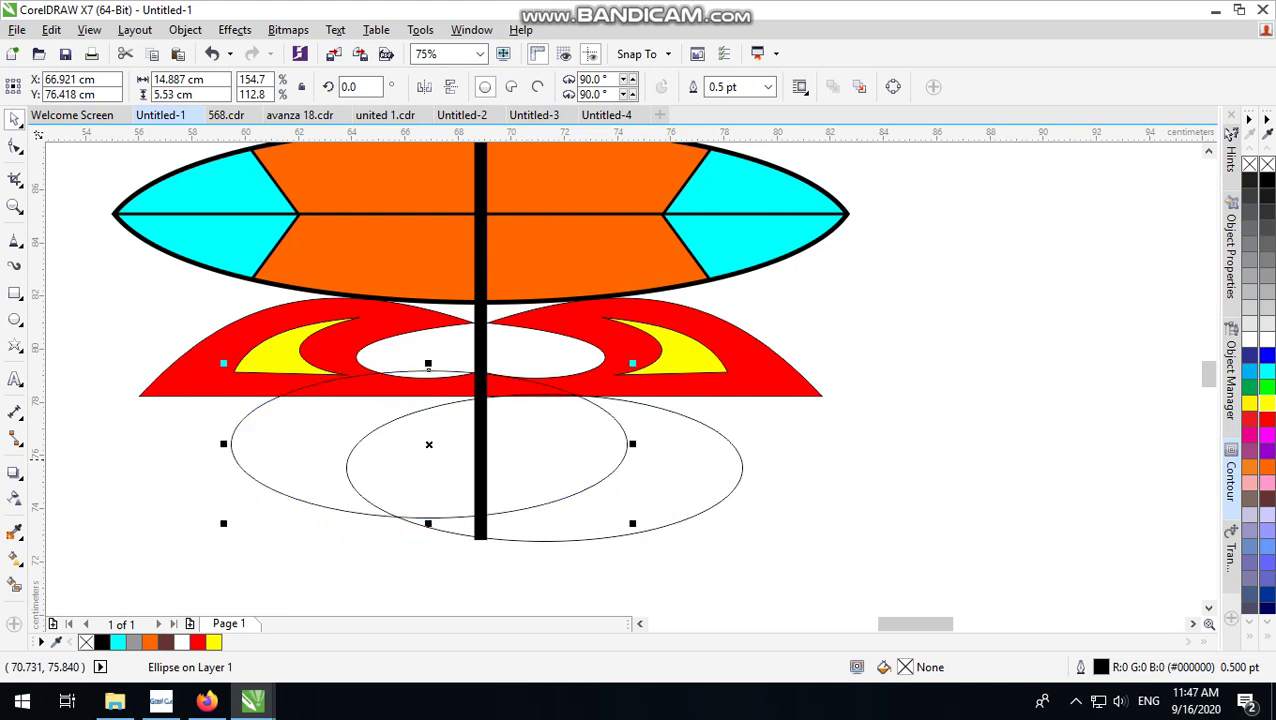
click(541, 86)
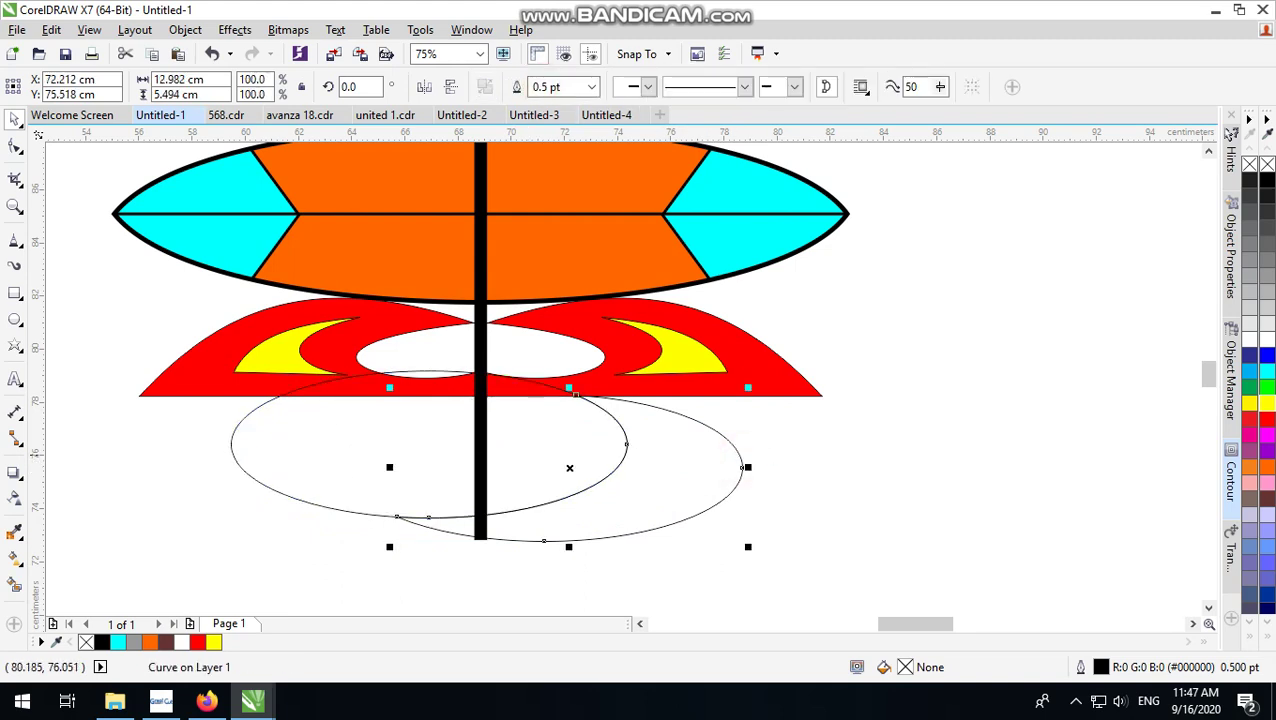
click(798, 456)
click(541, 450)
key(Delete)
Step: Mirror a copy of the crescent to the other side, overlapping at the pole, and weld both into one shape
click(709, 467)
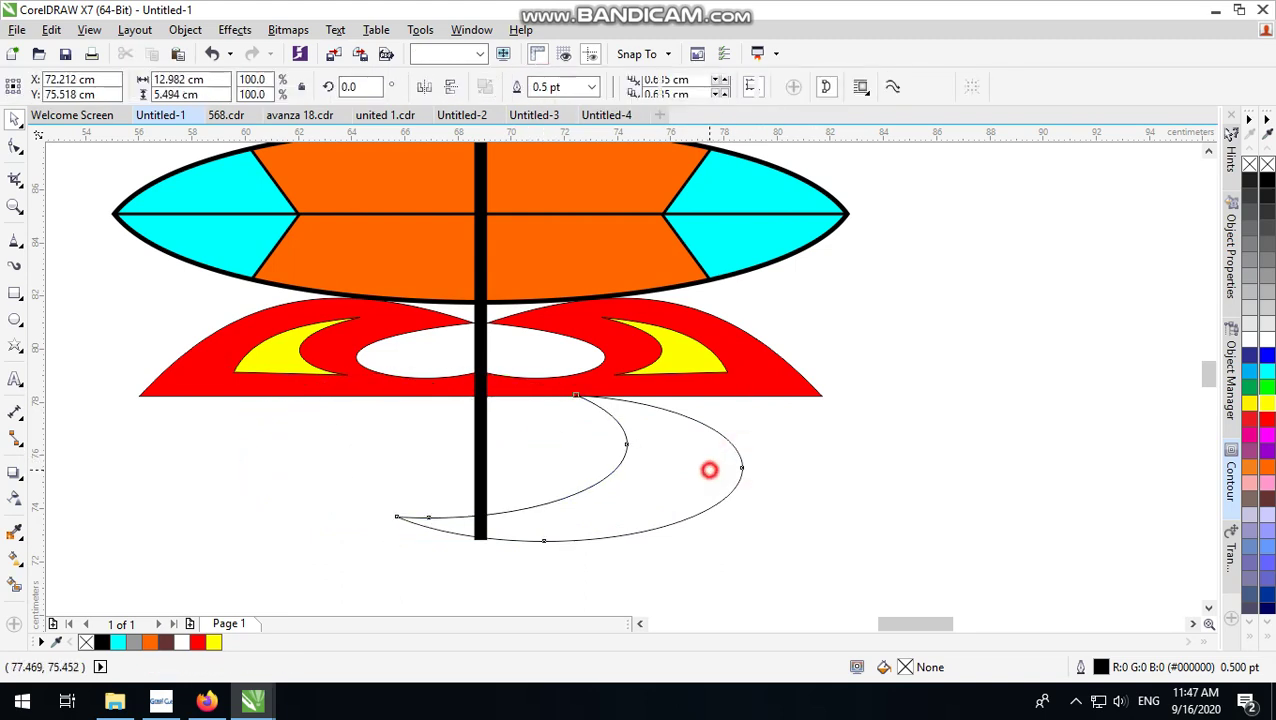
drag(748, 467, 327, 497)
drag(343, 495, 345, 495)
shift+click(652, 485)
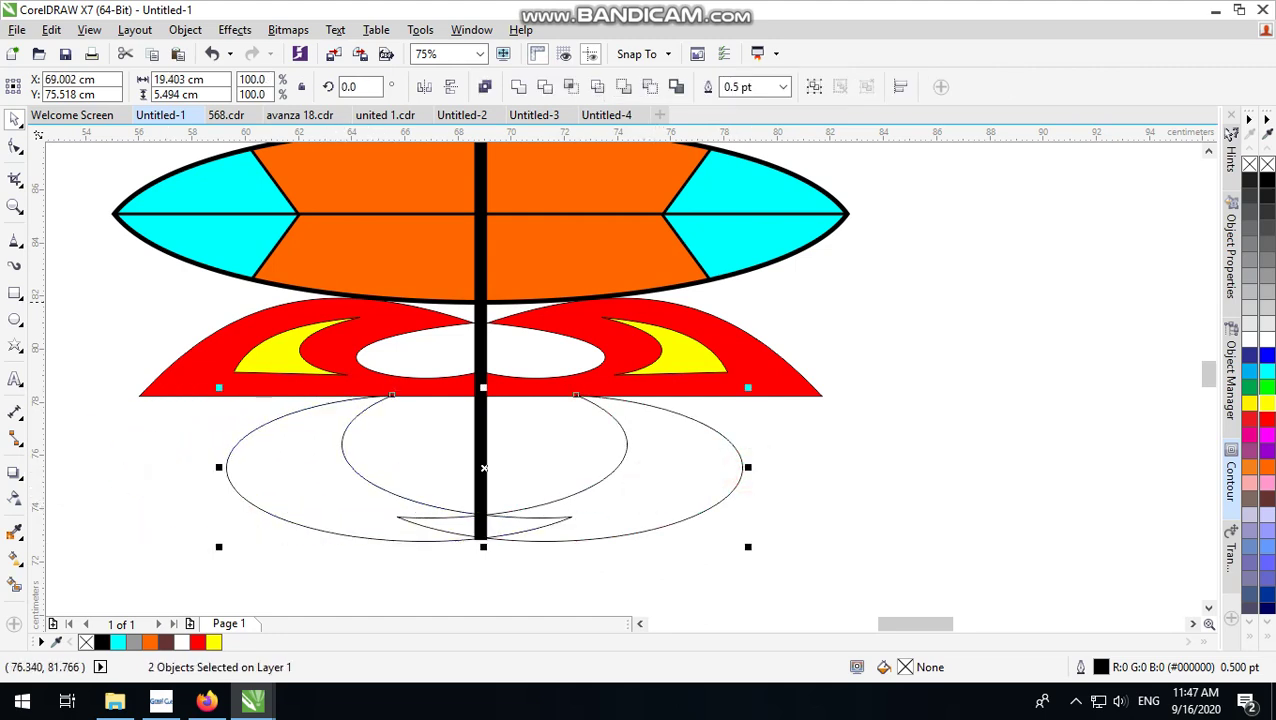
click(518, 86)
click(792, 444)
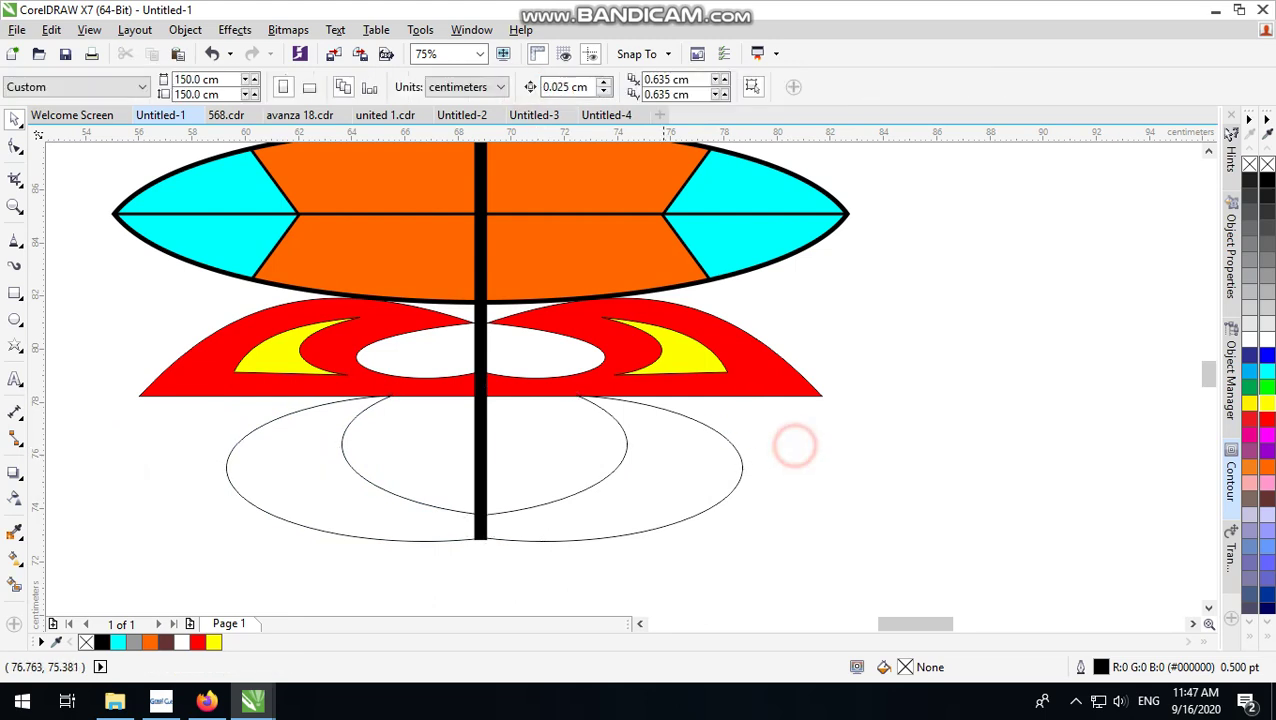
Step: Center the welded crescent shape horizontally on the central pole
click(569, 503)
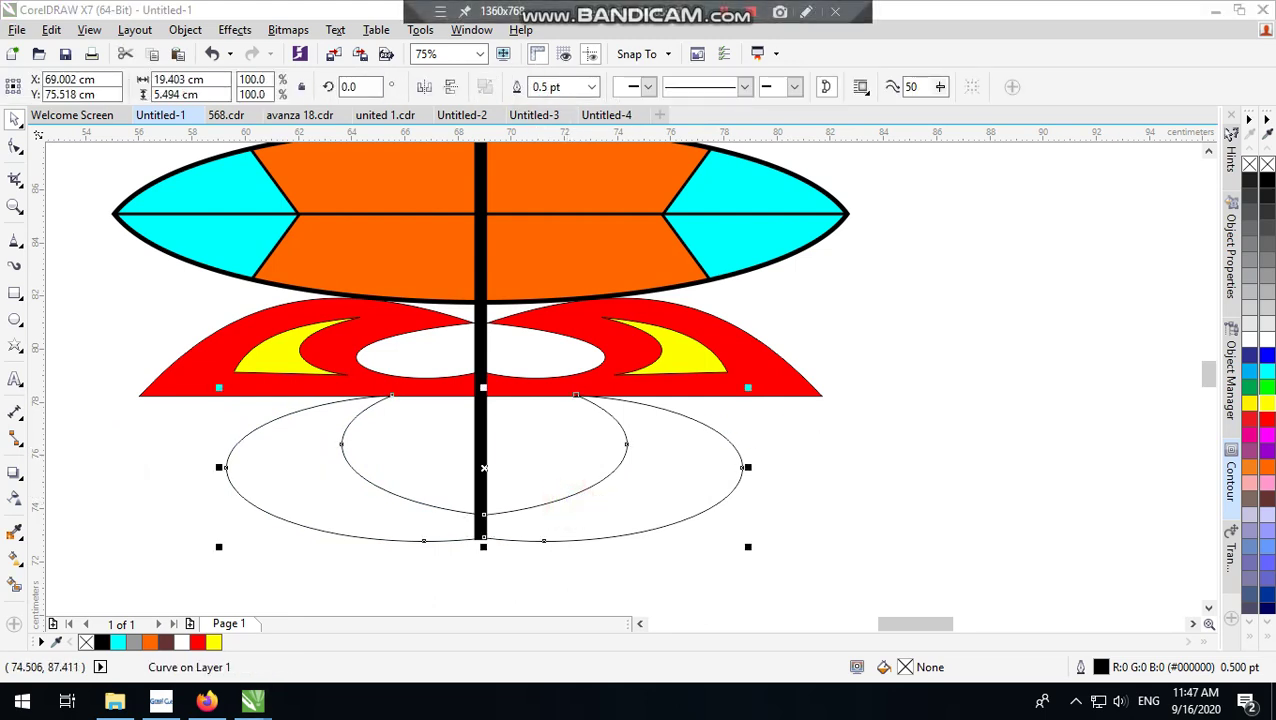
click(849, 451)
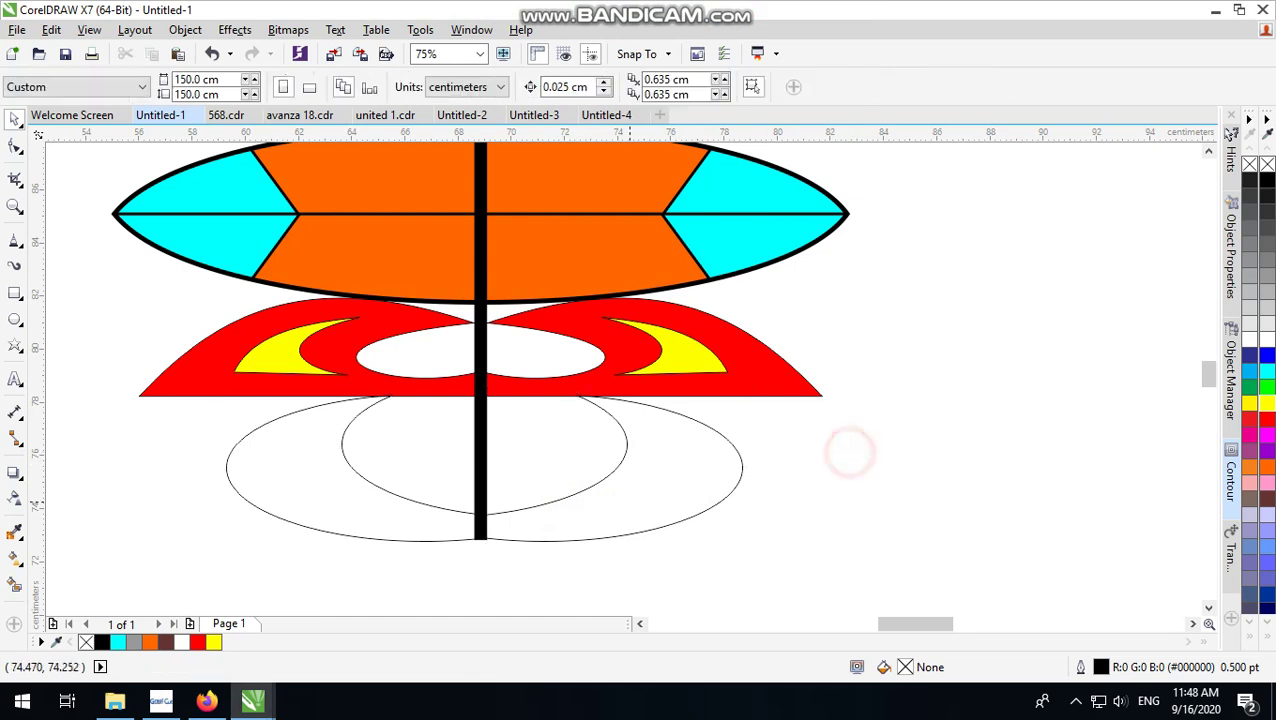
click(612, 515)
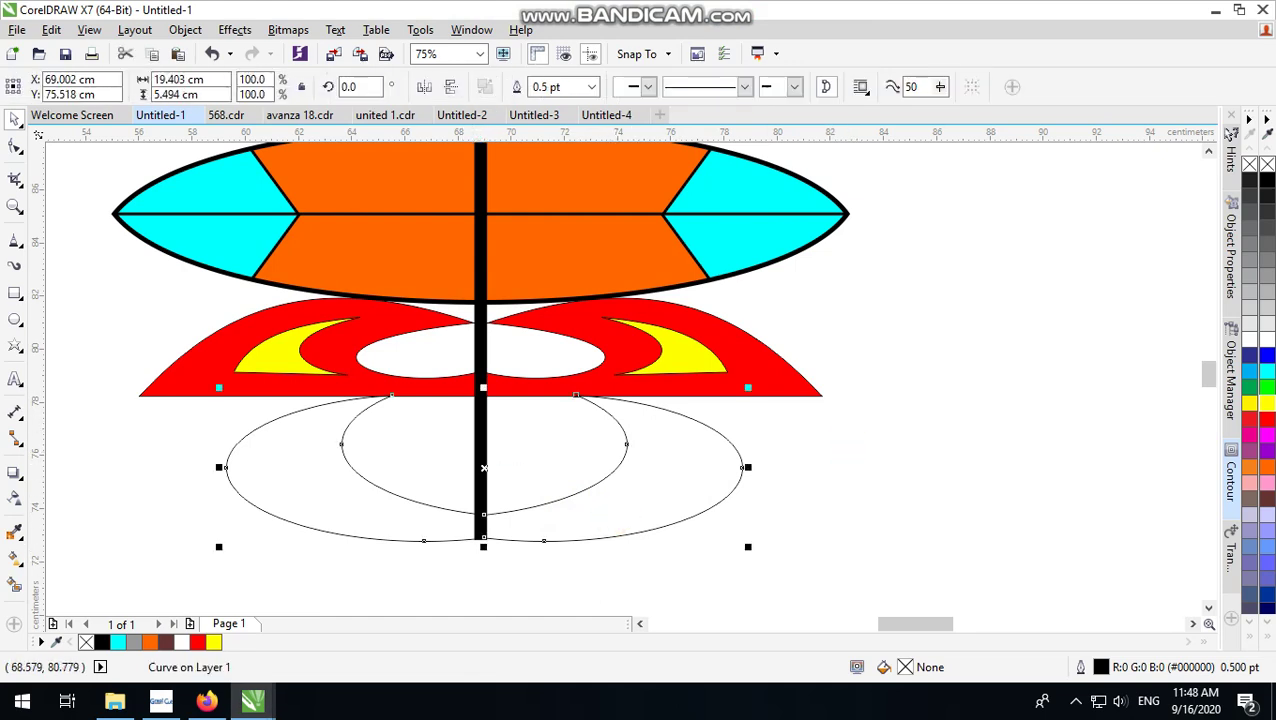
shift+click(484, 310)
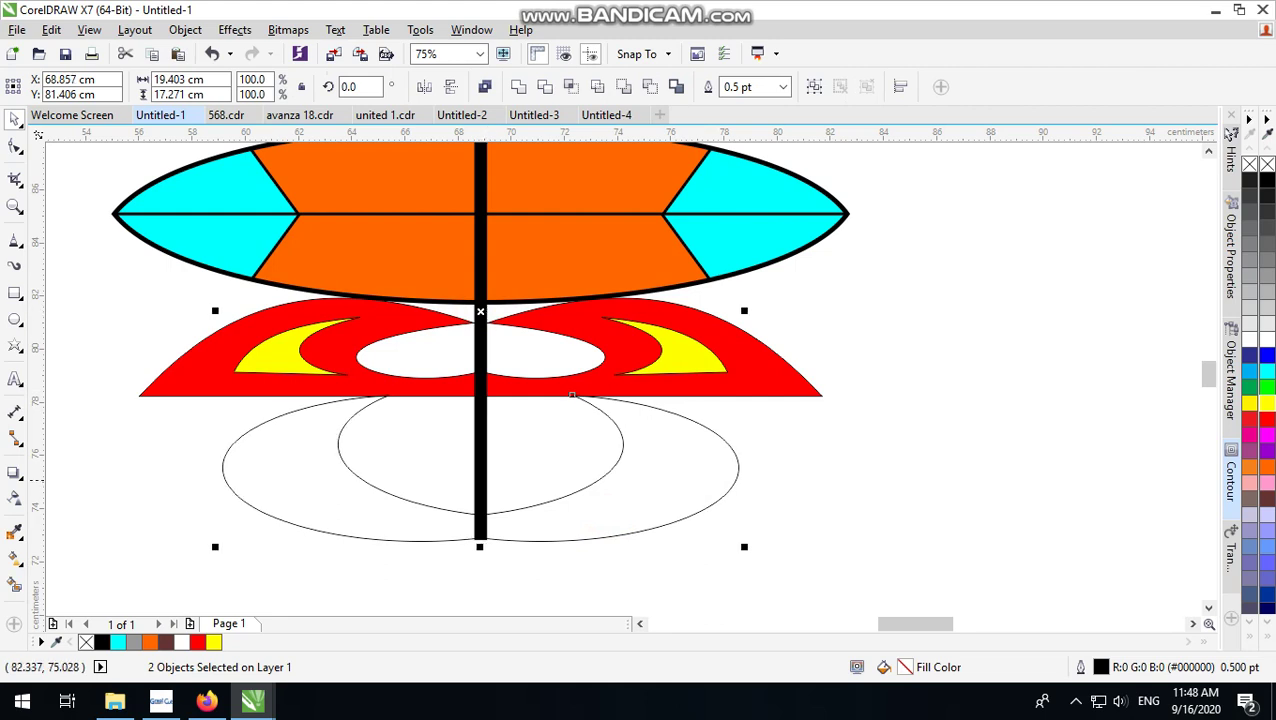
click(854, 477)
Step: Set the welded crescent shape's outline width to 4.0 pt and select the wave ornament group above it
click(570, 510)
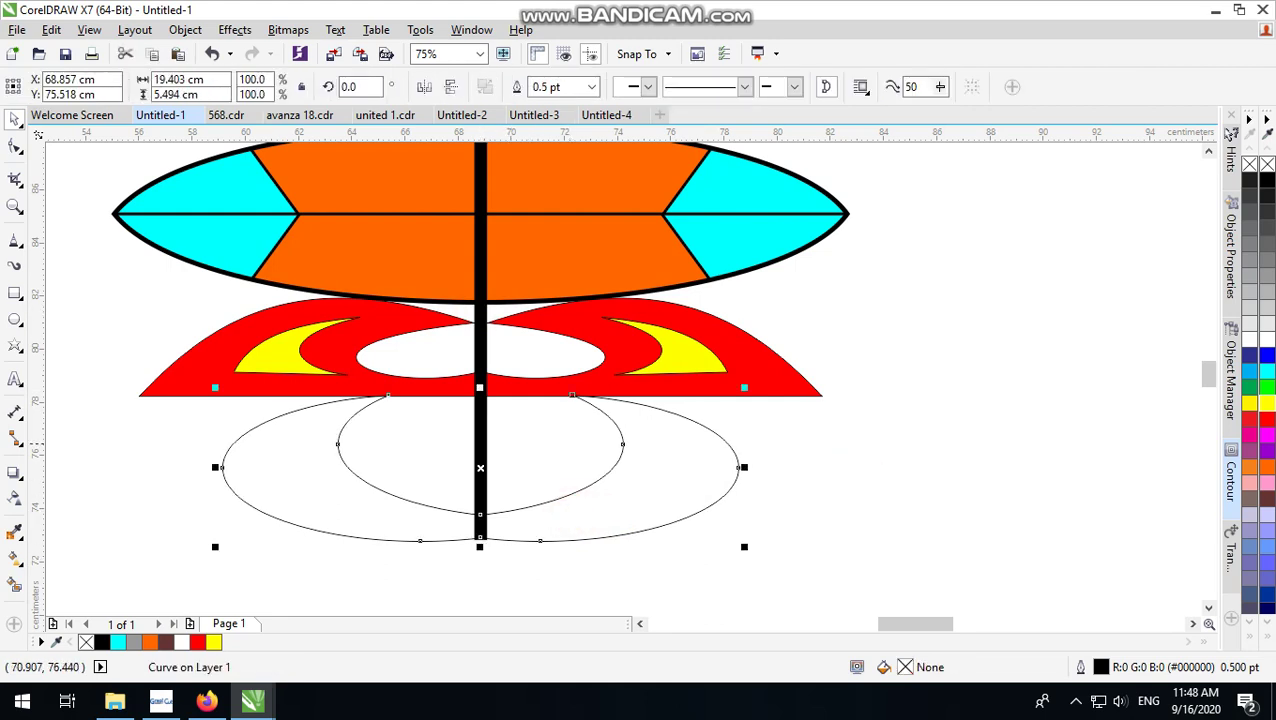
click(592, 86)
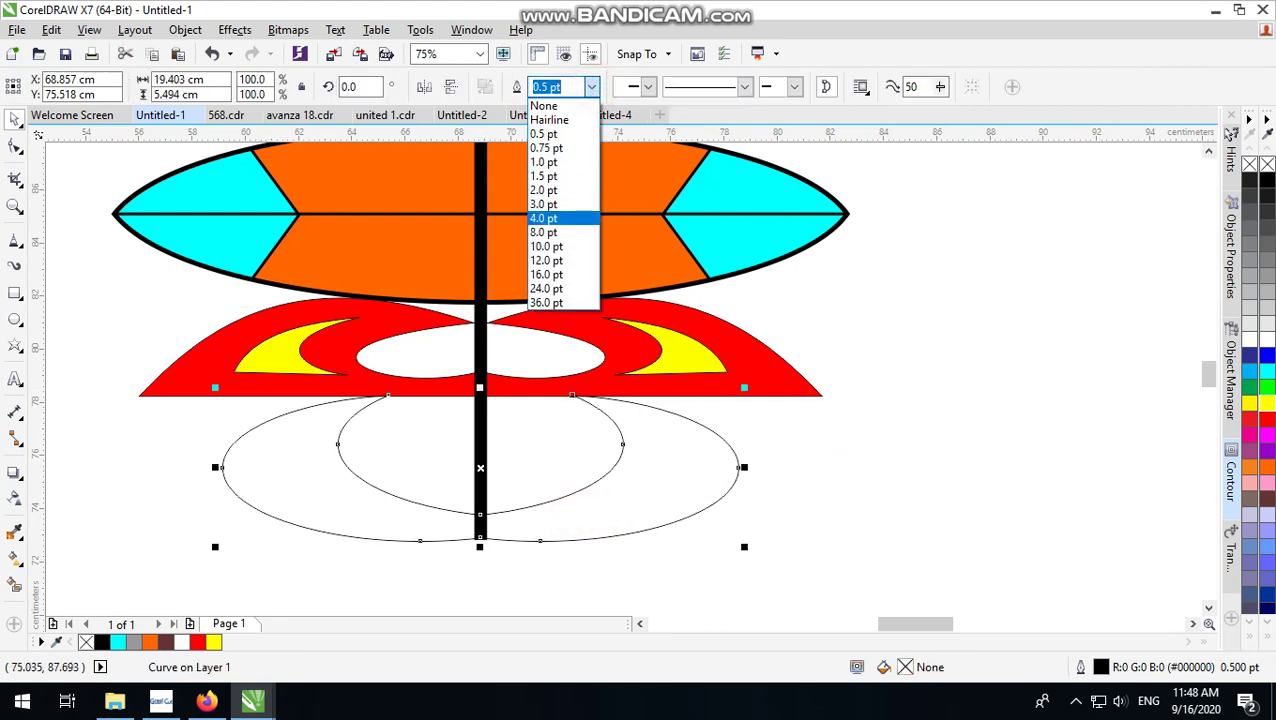
click(570, 213)
click(778, 355)
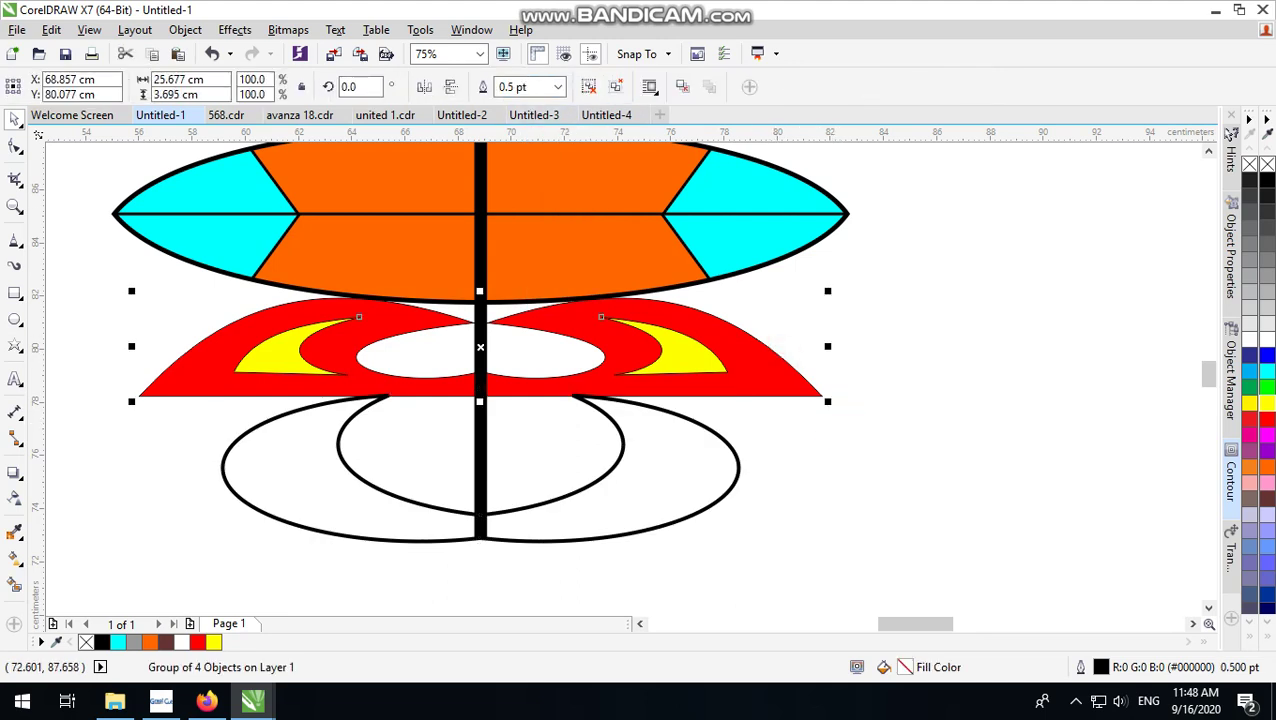
Step: Set the red wave ornament group's outline width to 4.0 pt
click(557, 86)
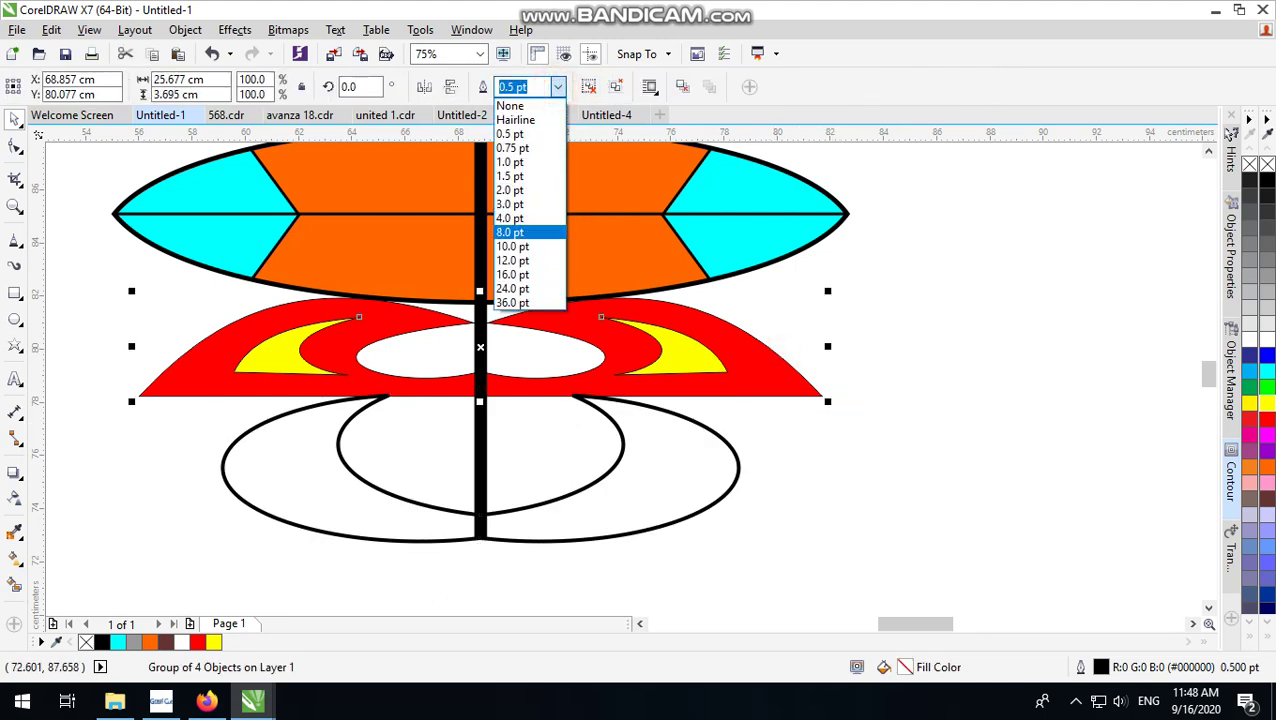
click(533, 217)
click(886, 308)
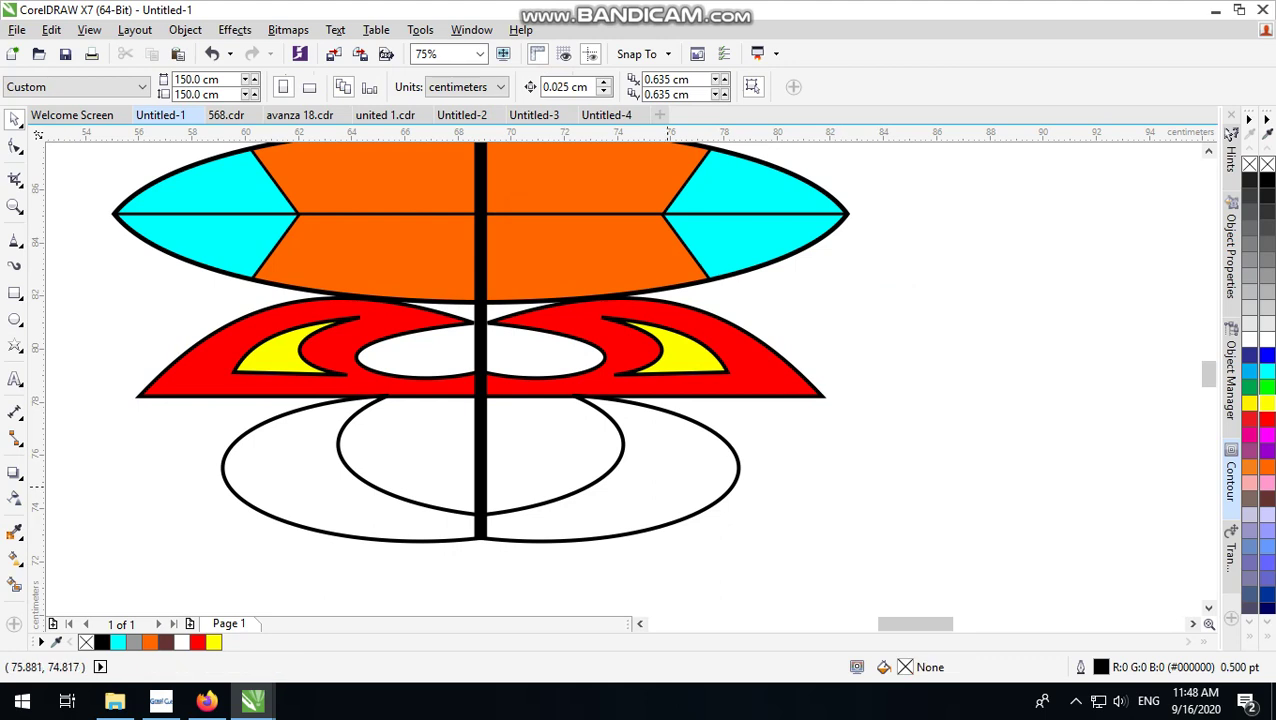
Step: Squash the welded crescent shape vertically to about 4.5 cm tall, keeping its upper edge against the red wave ornament
click(675, 490)
drag(478, 380, 480, 397)
click(880, 464)
click(618, 459)
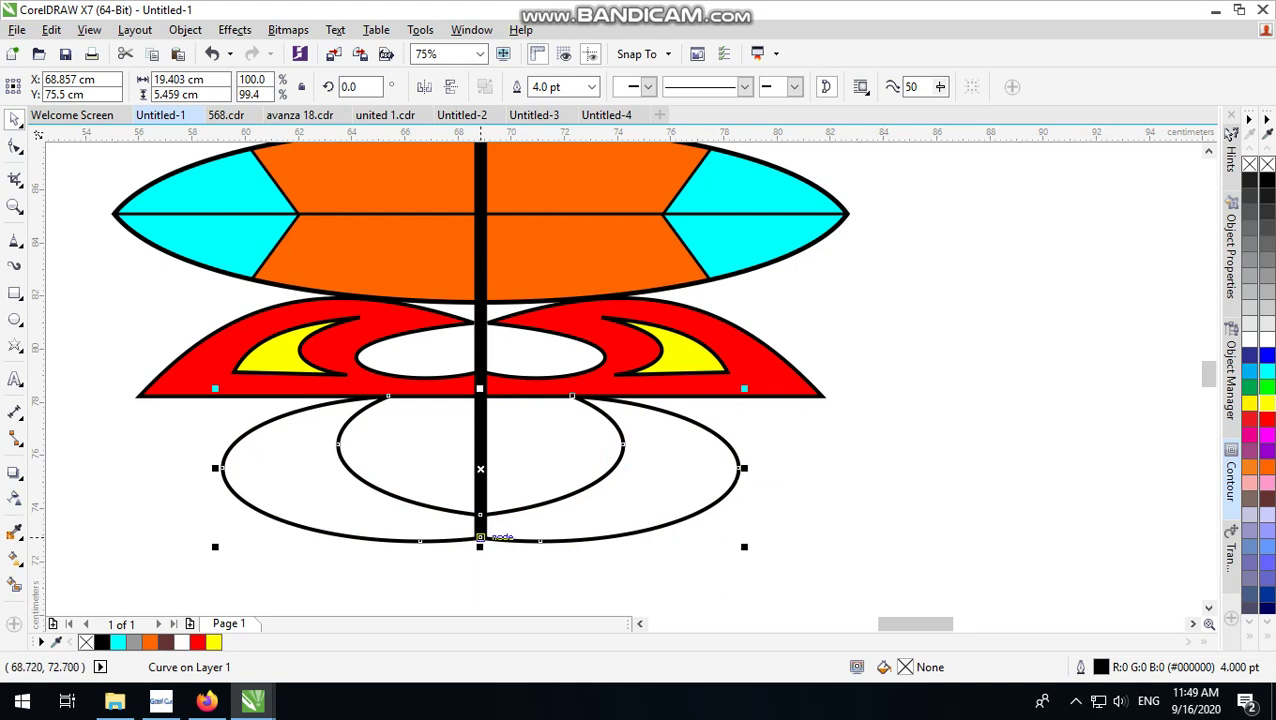
drag(480, 545, 480, 520)
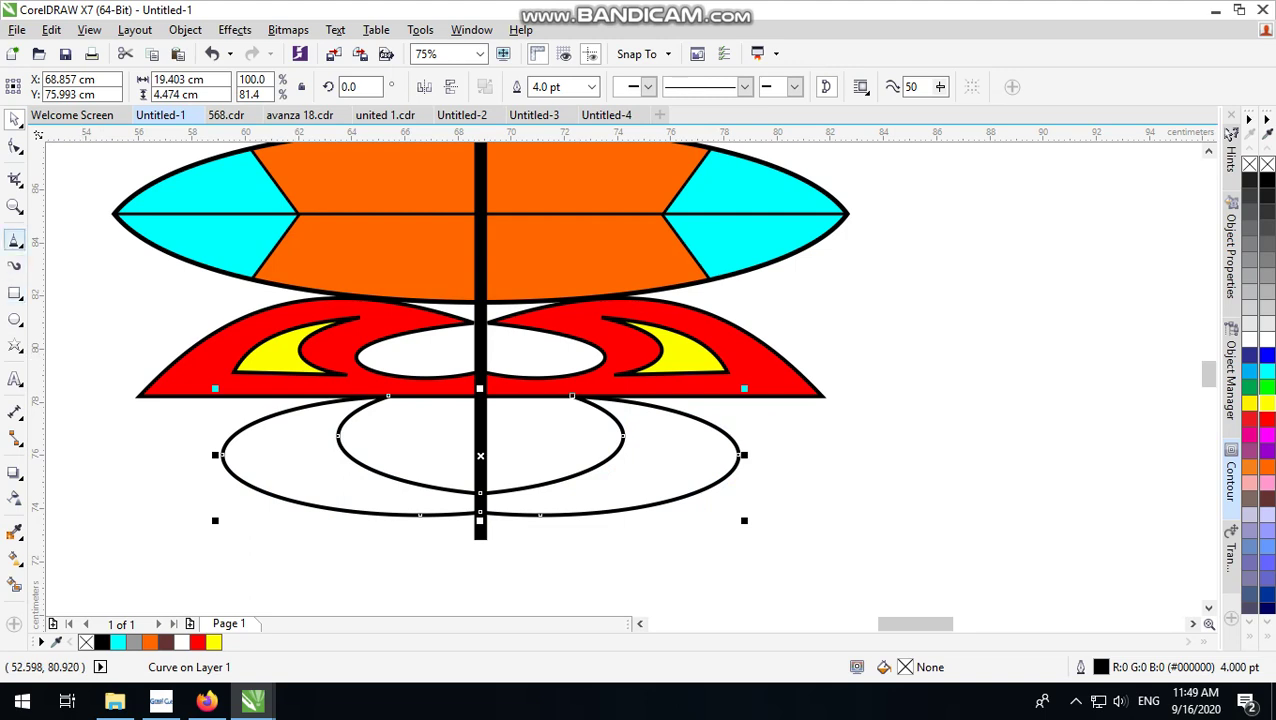
Step: Draw a closed right triangle about 10.1 cm wide on the pole's left side and shorten it to about 5.4 cm, ending at the pole's foot
click(14, 241)
click(480, 395)
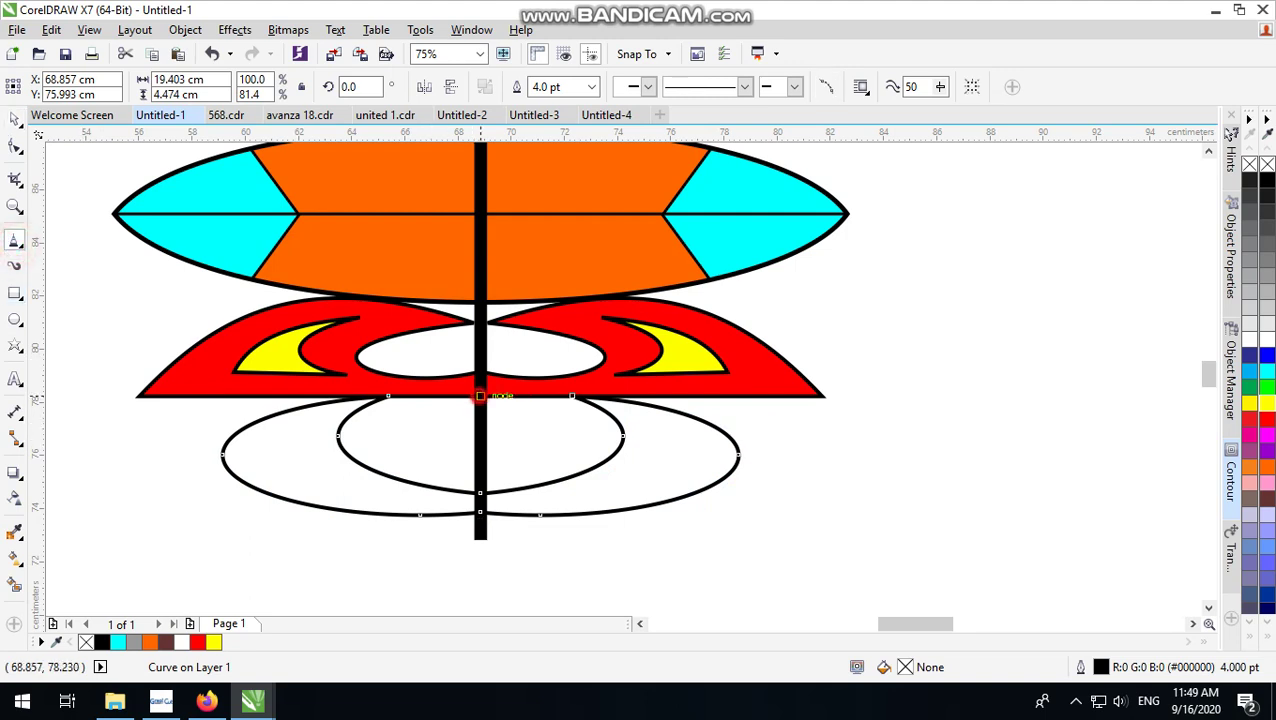
double_click(211, 549)
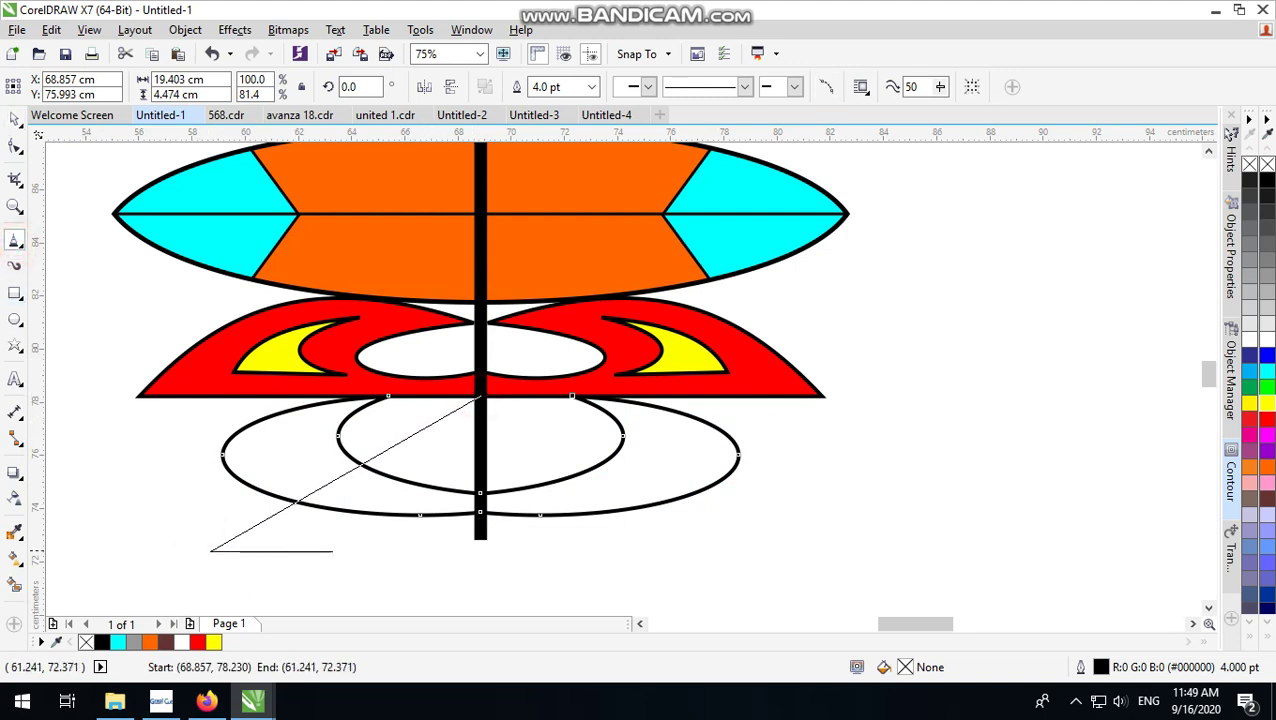
double_click(480, 549)
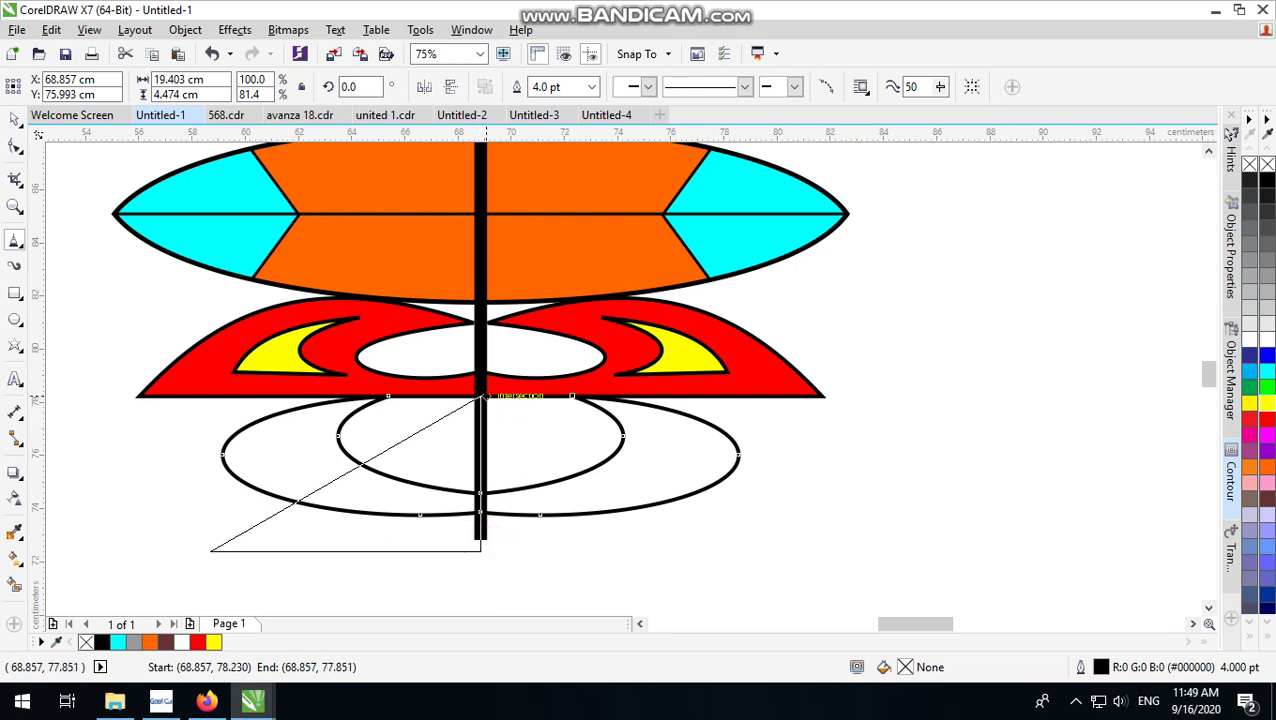
click(480, 395)
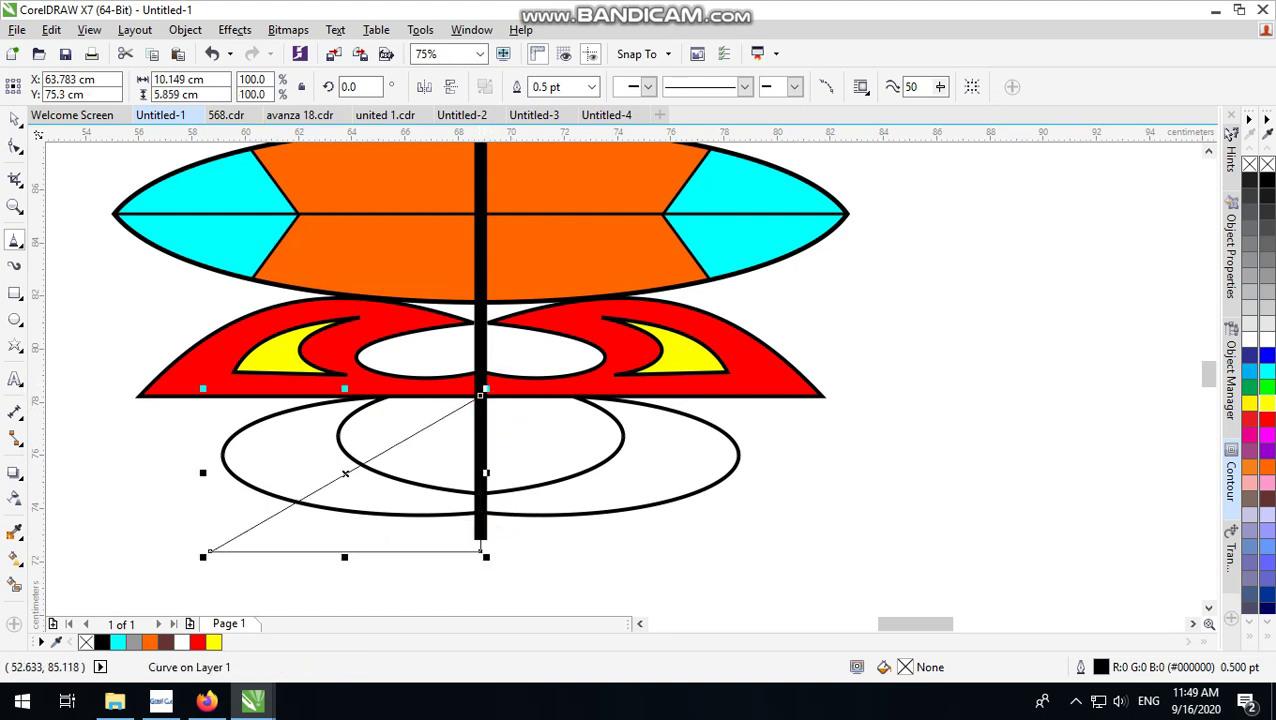
click(15, 119)
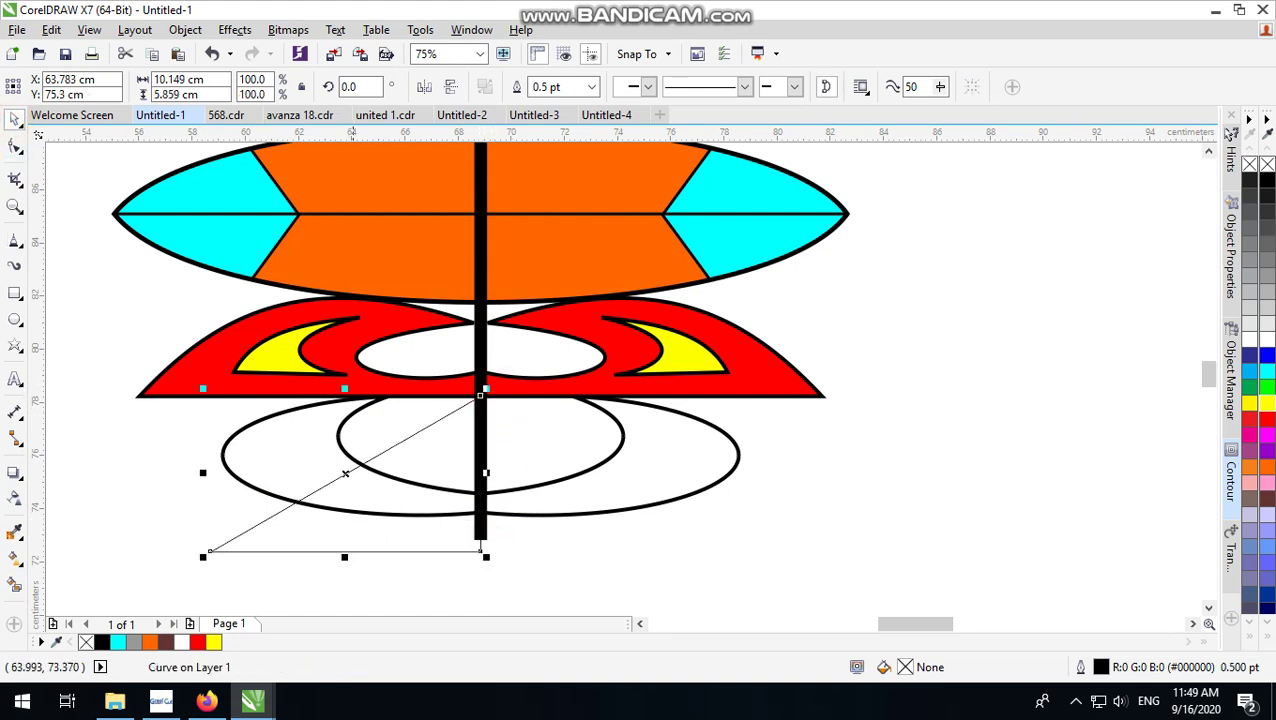
drag(344, 556, 344, 543)
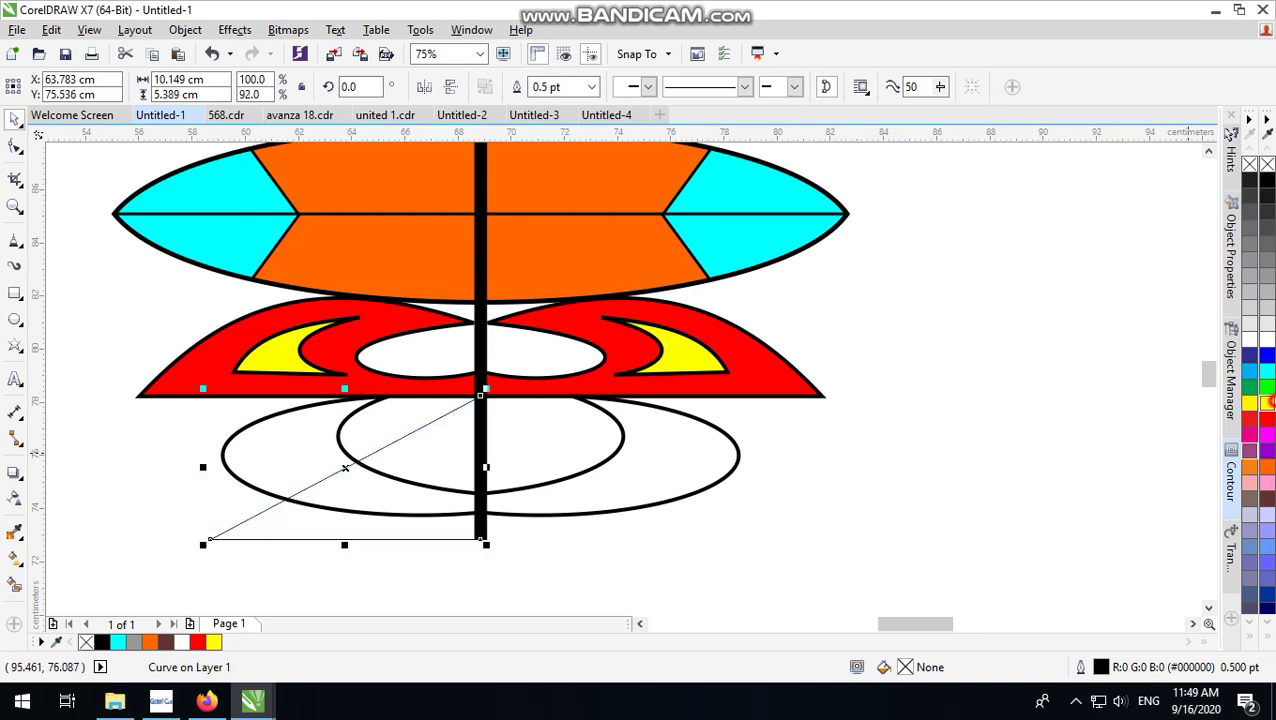
Step: Fill the triangle with yellow and set its outline width to 4.0 pt
click(1250, 402)
click(826, 512)
click(455, 475)
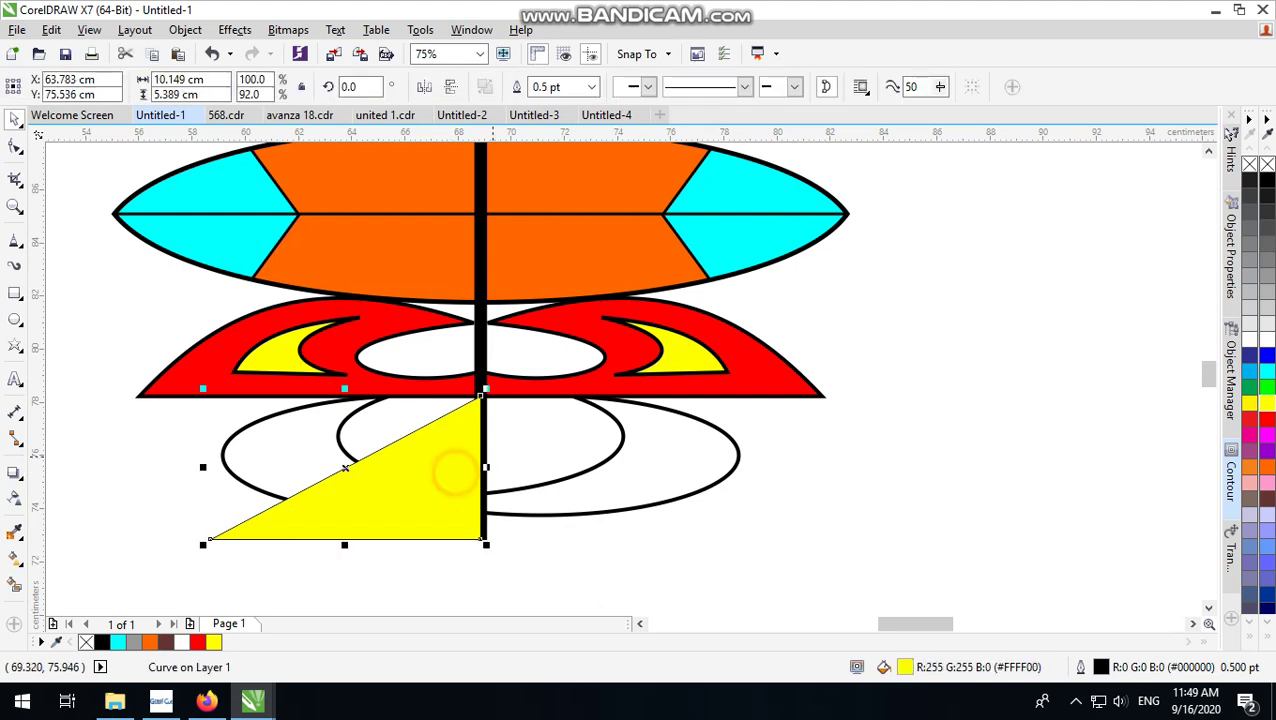
click(591, 87)
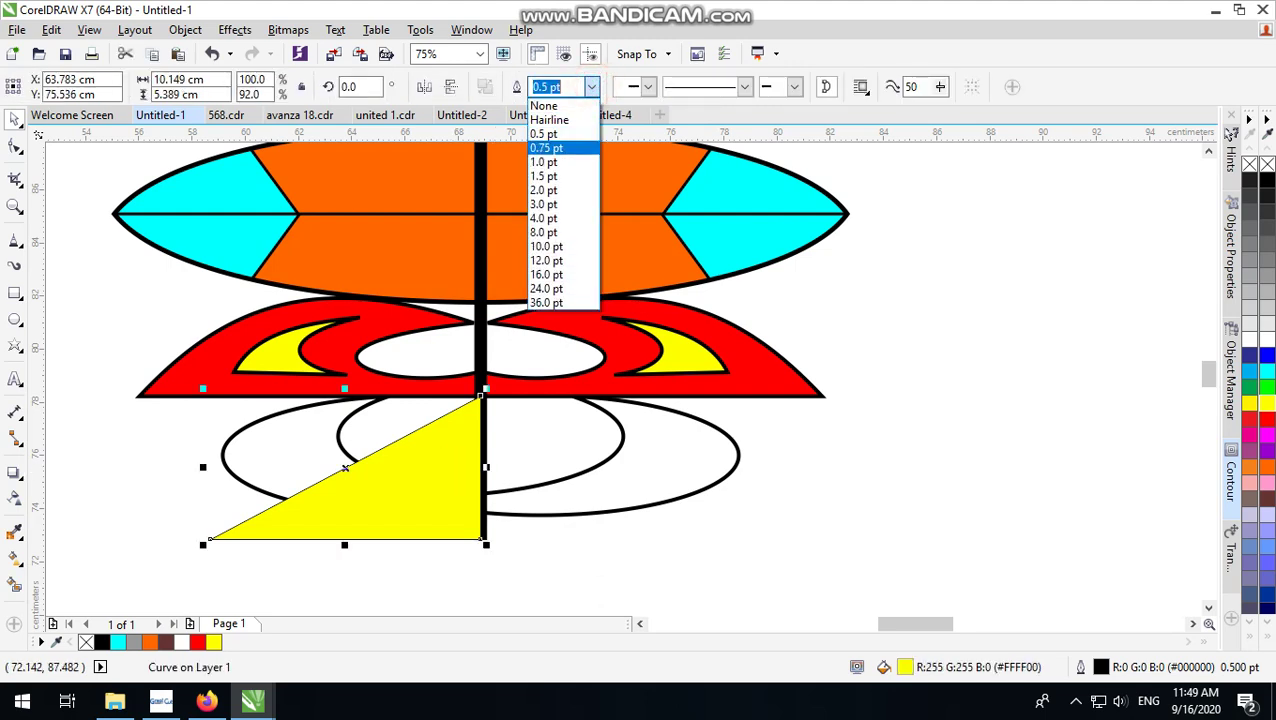
click(545, 218)
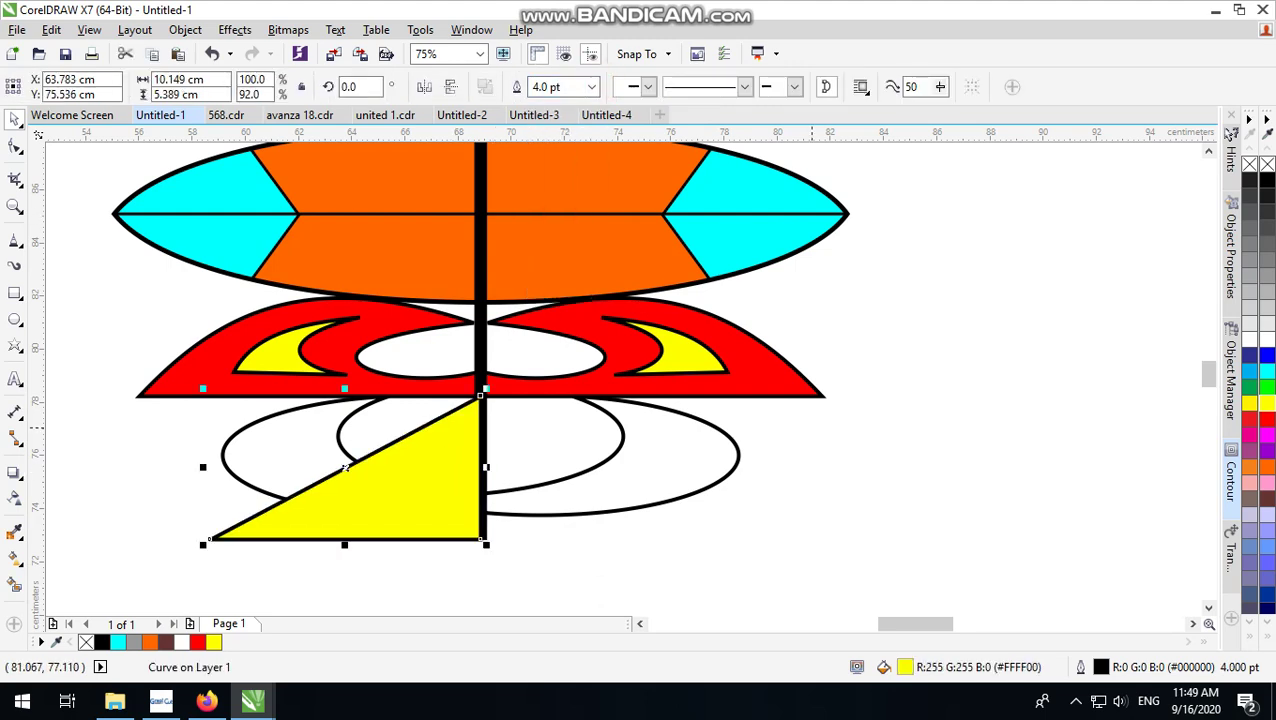
click(817, 427)
click(461, 456)
click(570, 478)
click(544, 538)
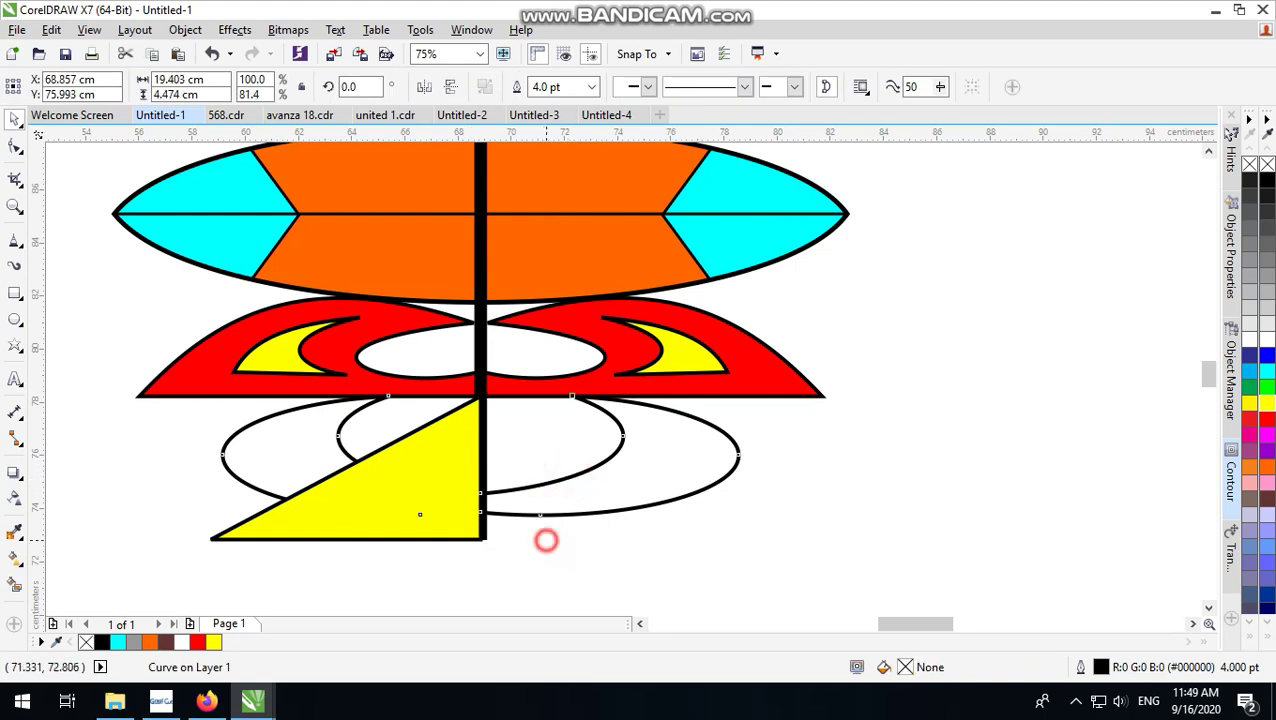
drag(363, 481, 366, 481)
key(ctrl+z)
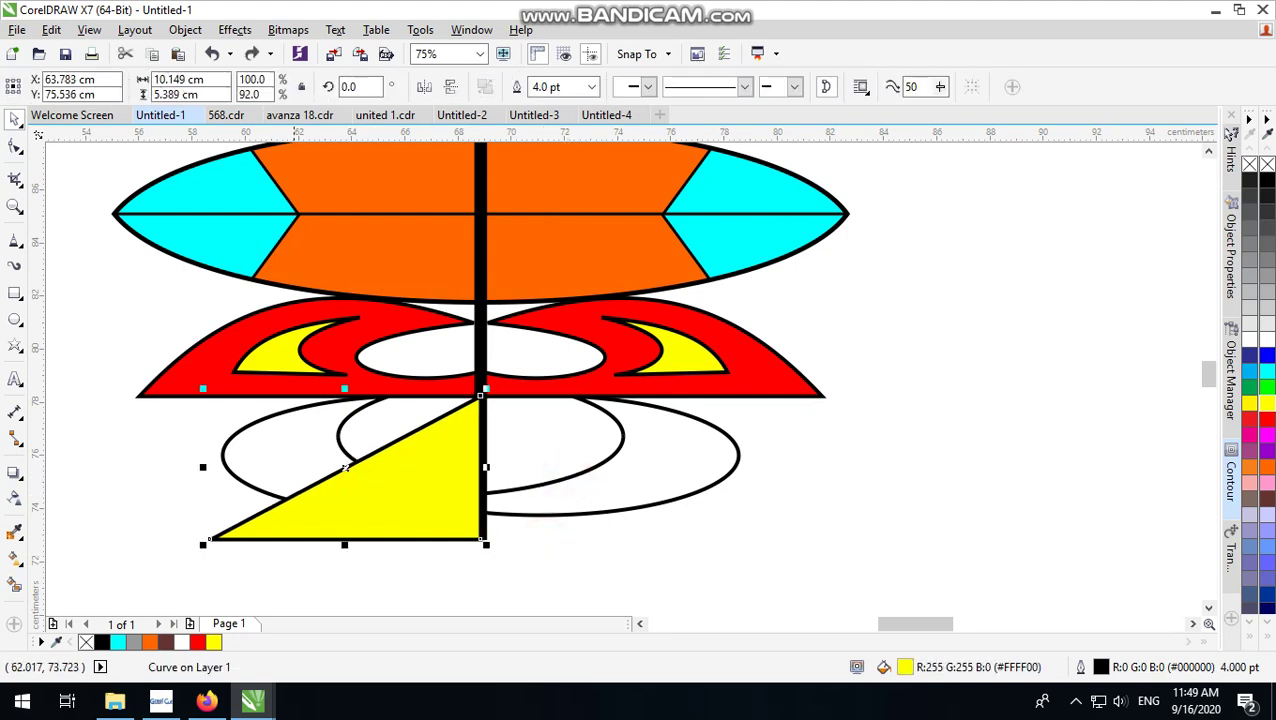
Step: Mirror a copy of the yellow triangle to the other side of the pole
drag(202, 467, 500, 490)
shift+click(423, 503)
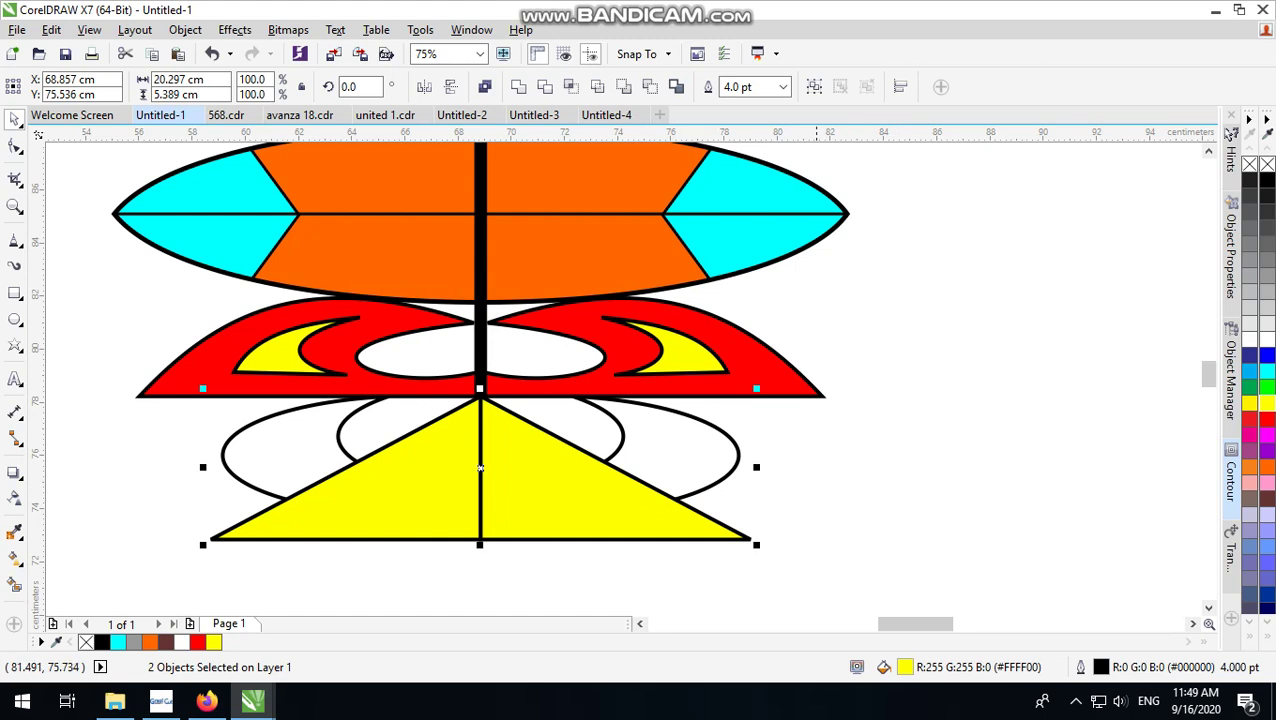
click(812, 462)
Step: Fill the crescent shape with cyan and reduce its height from below to about 3.6 cm
click(688, 456)
click(1252, 371)
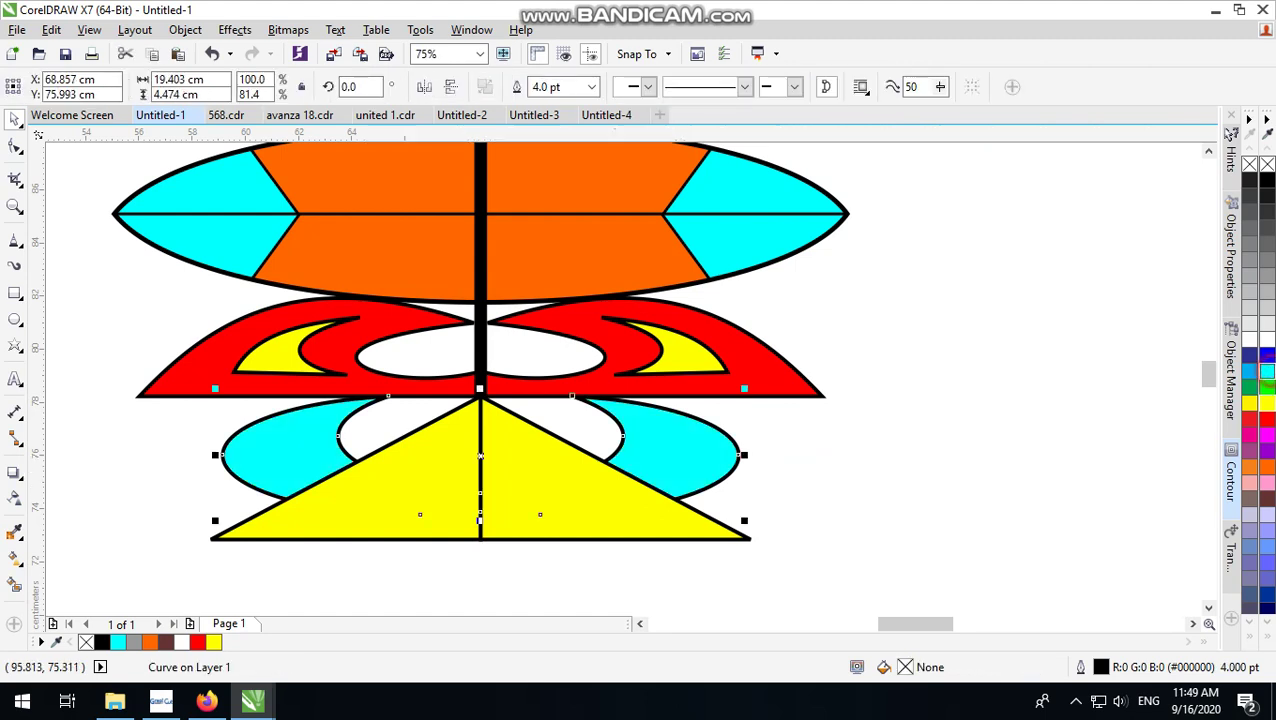
click(812, 453)
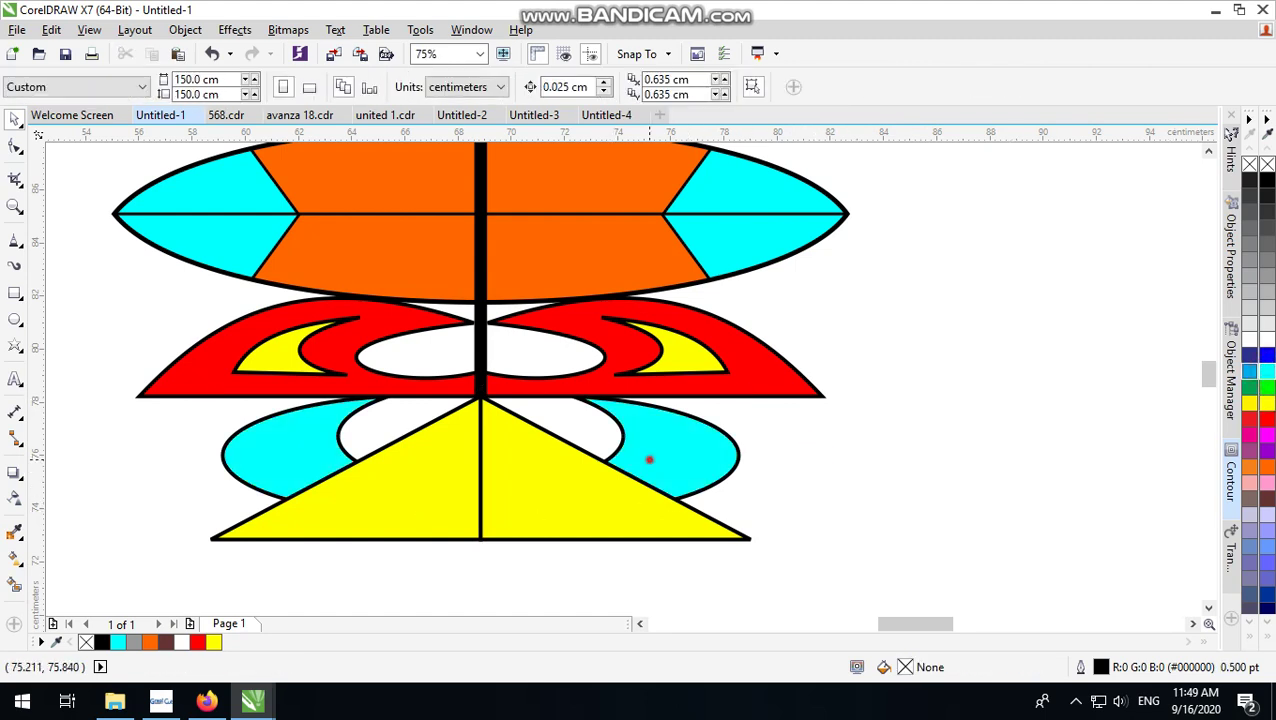
click(649, 459)
drag(480, 520, 482, 499)
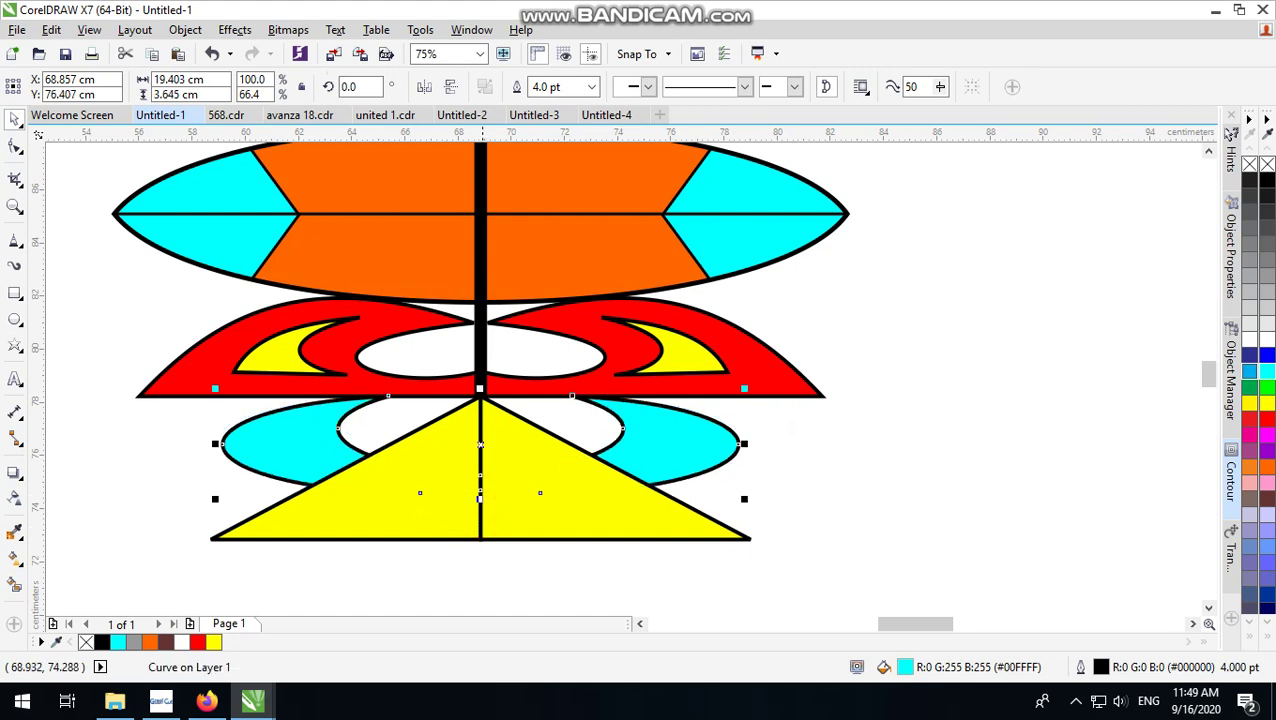
Step: Shorten the red wave group to about 2.9 cm tall and stretch the cyan crescent up to it, about 4.4 cm tall
click(560, 376)
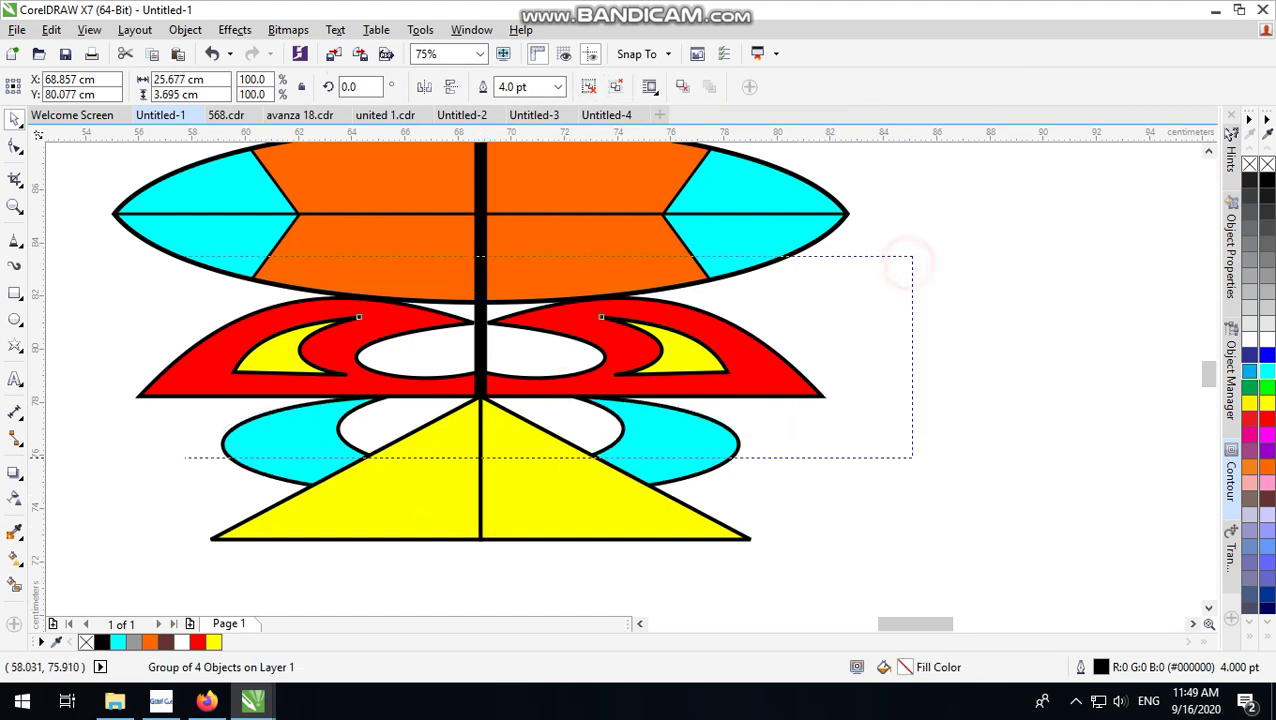
scroll(130, 432, left, 1)
drag(550, 400, 550, 369)
click(726, 421)
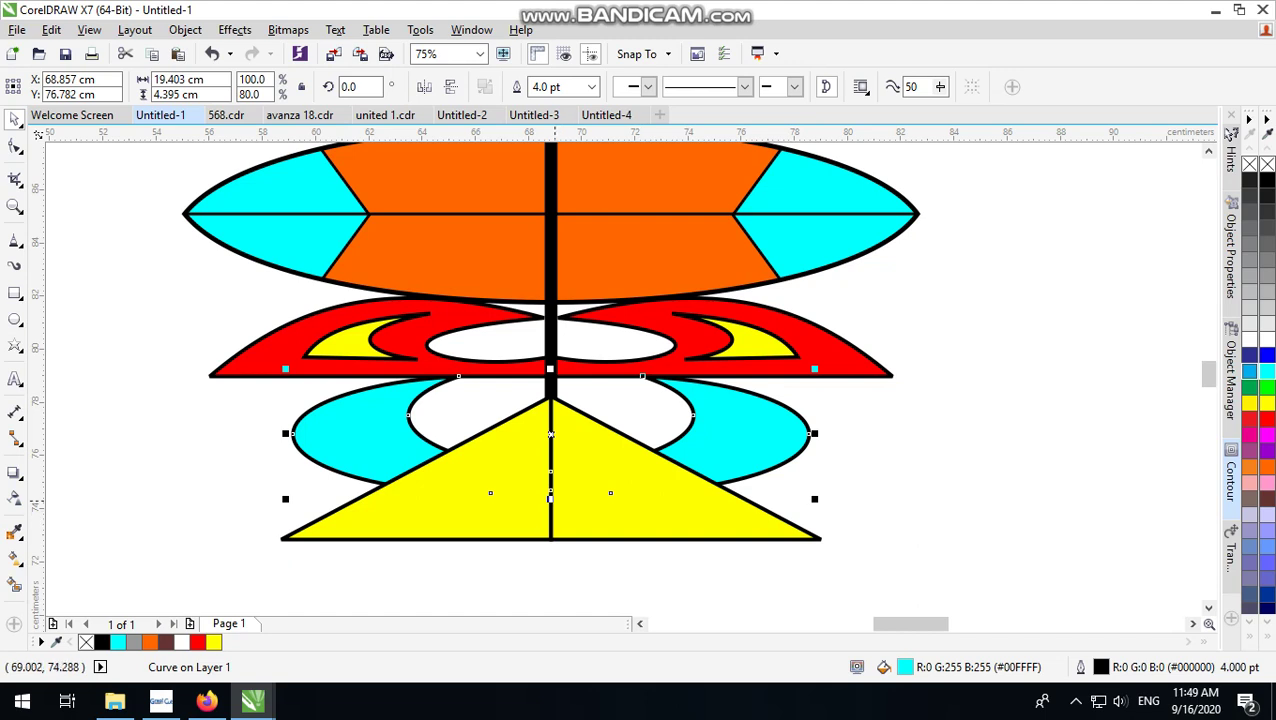
Step: Stretch both yellow triangles upward into the red wave ornament to about 7.5 cm tall
click(565, 443)
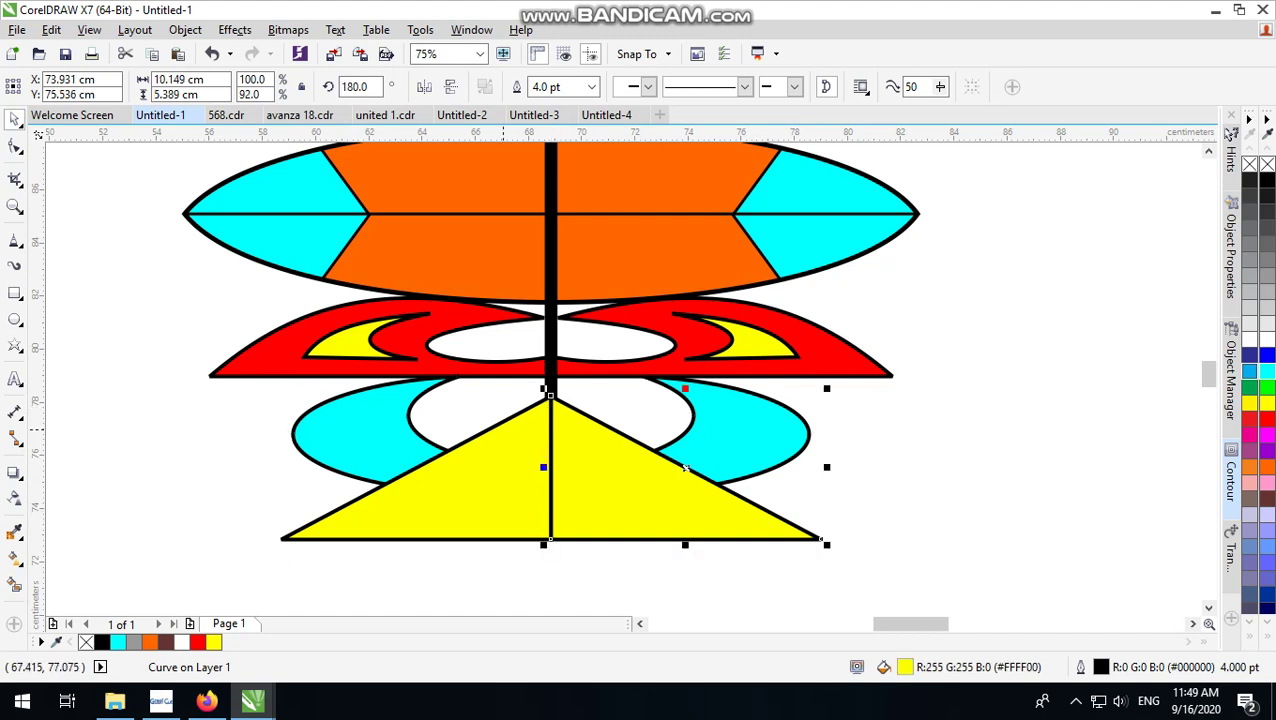
shift+click(469, 473)
drag(550, 388, 548, 339)
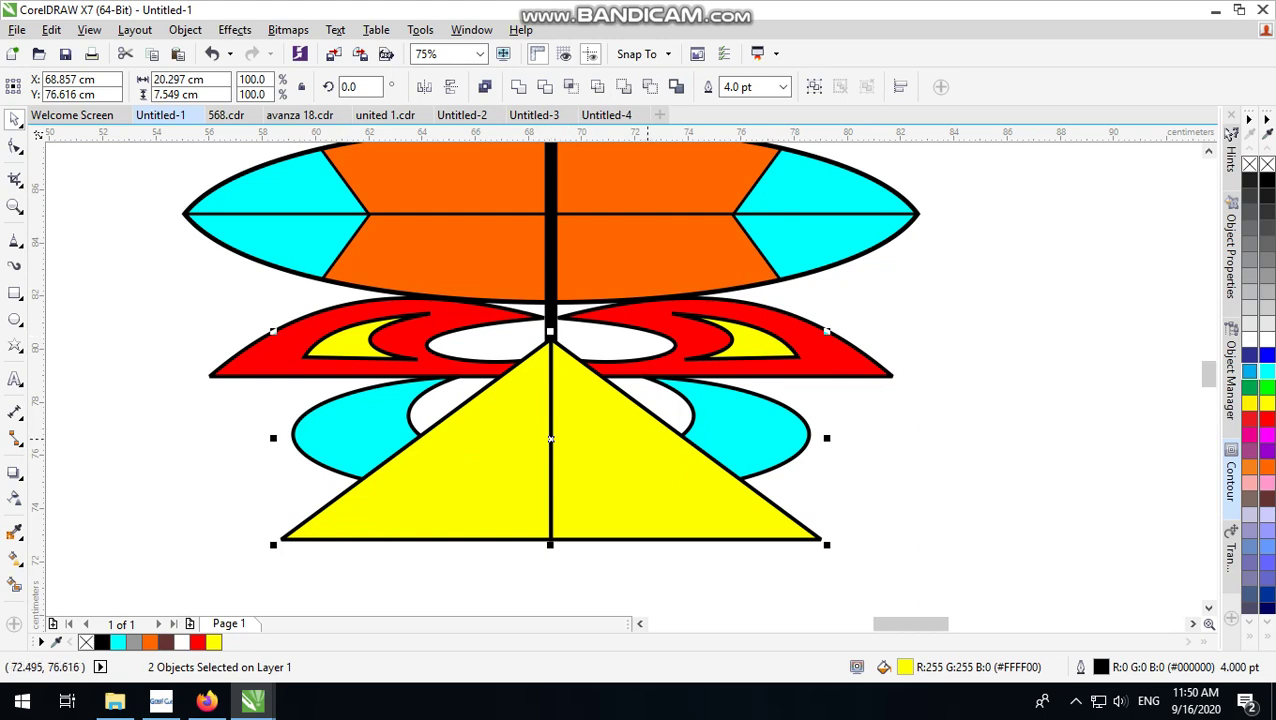
Step: Send the triangles, the red wave group and the cyan crescent to the back in that order, leaving the pole in front
key(shift+Page_Down)
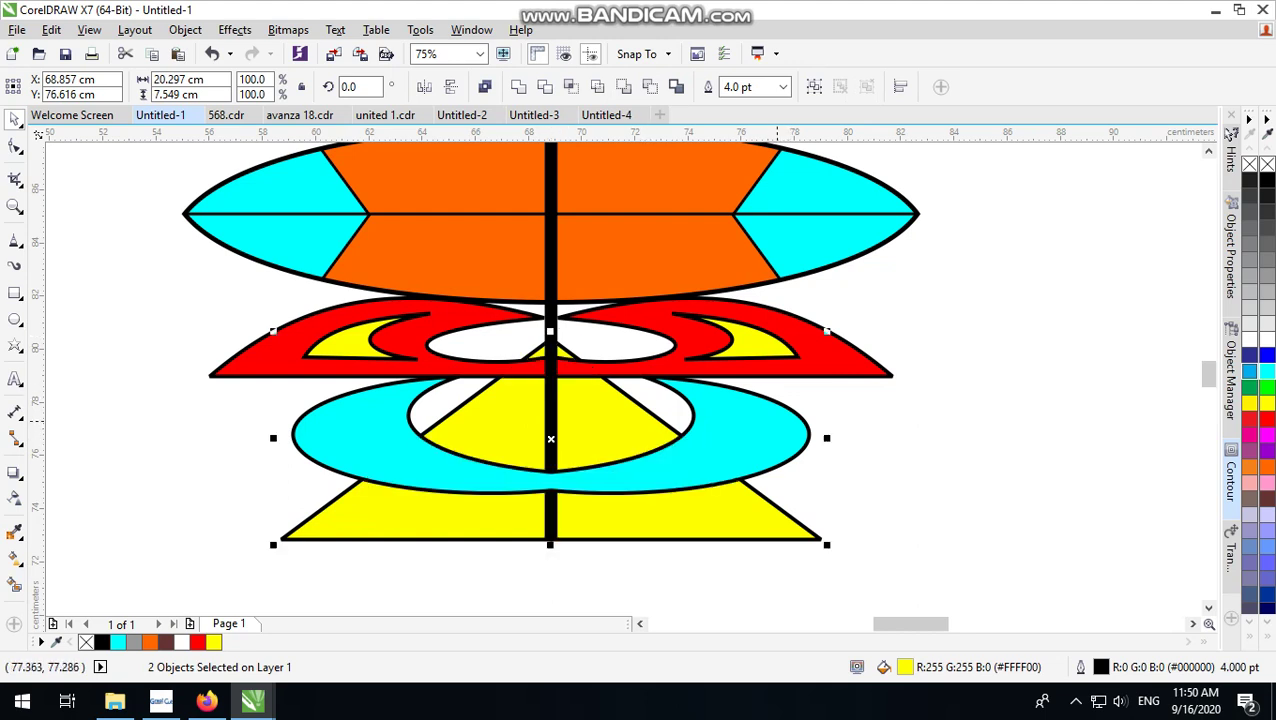
click(822, 372)
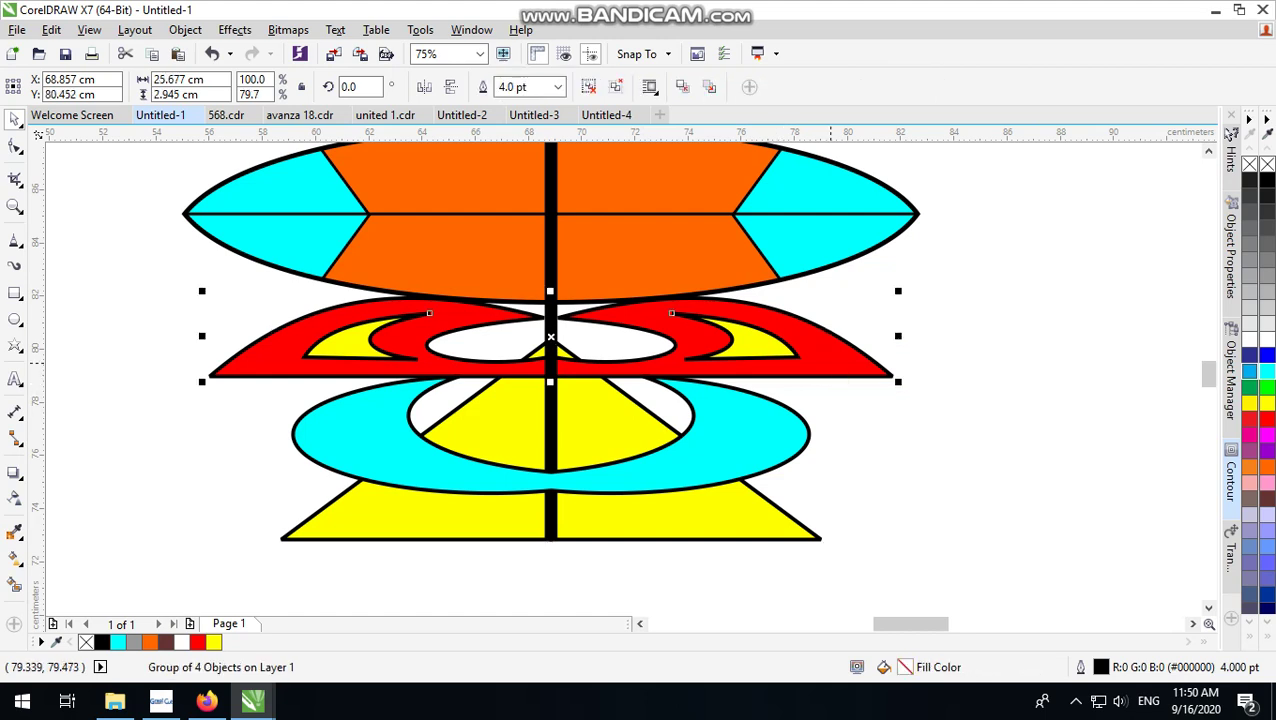
key(shift+Page_Down)
click(736, 449)
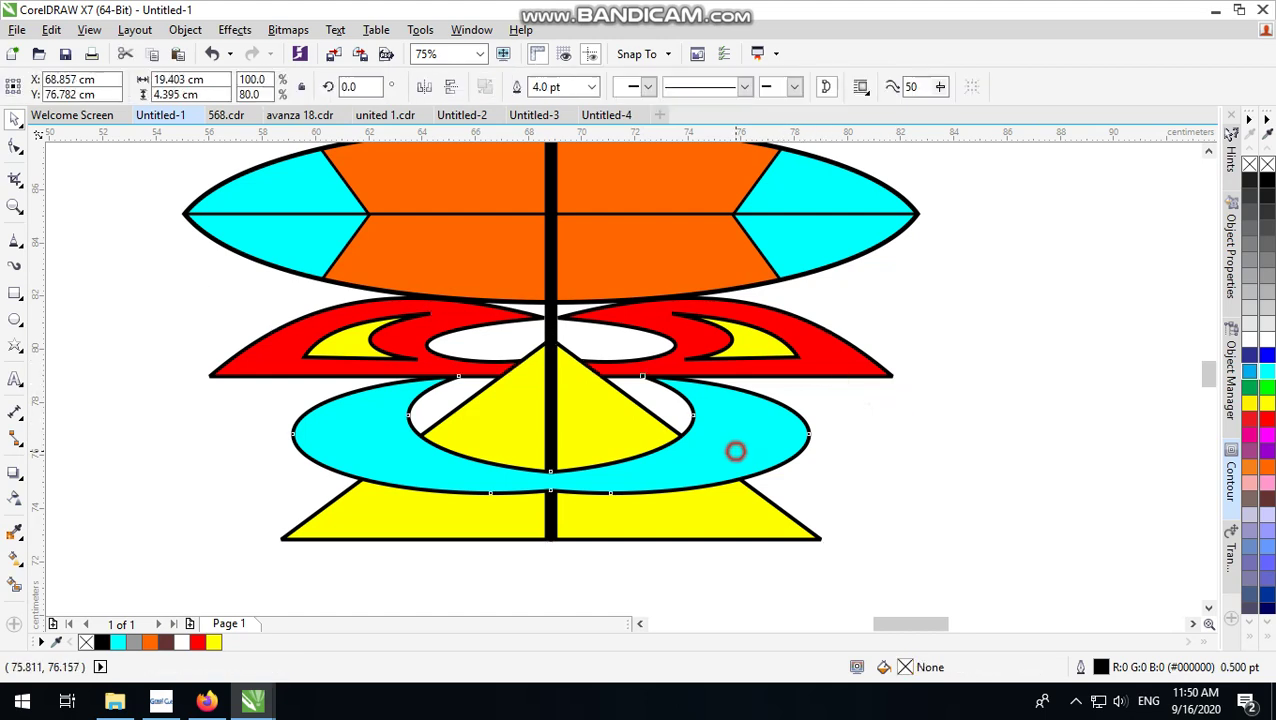
key(shift+Page_Down)
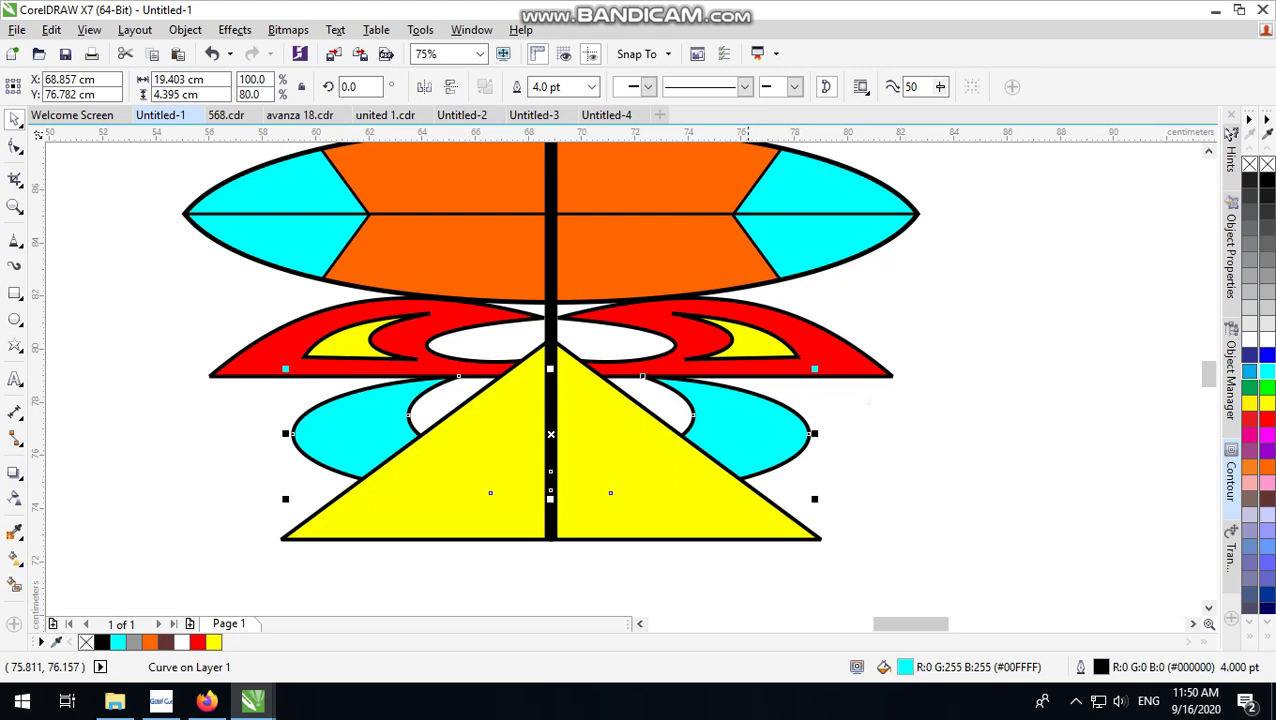
click(826, 462)
click(770, 428)
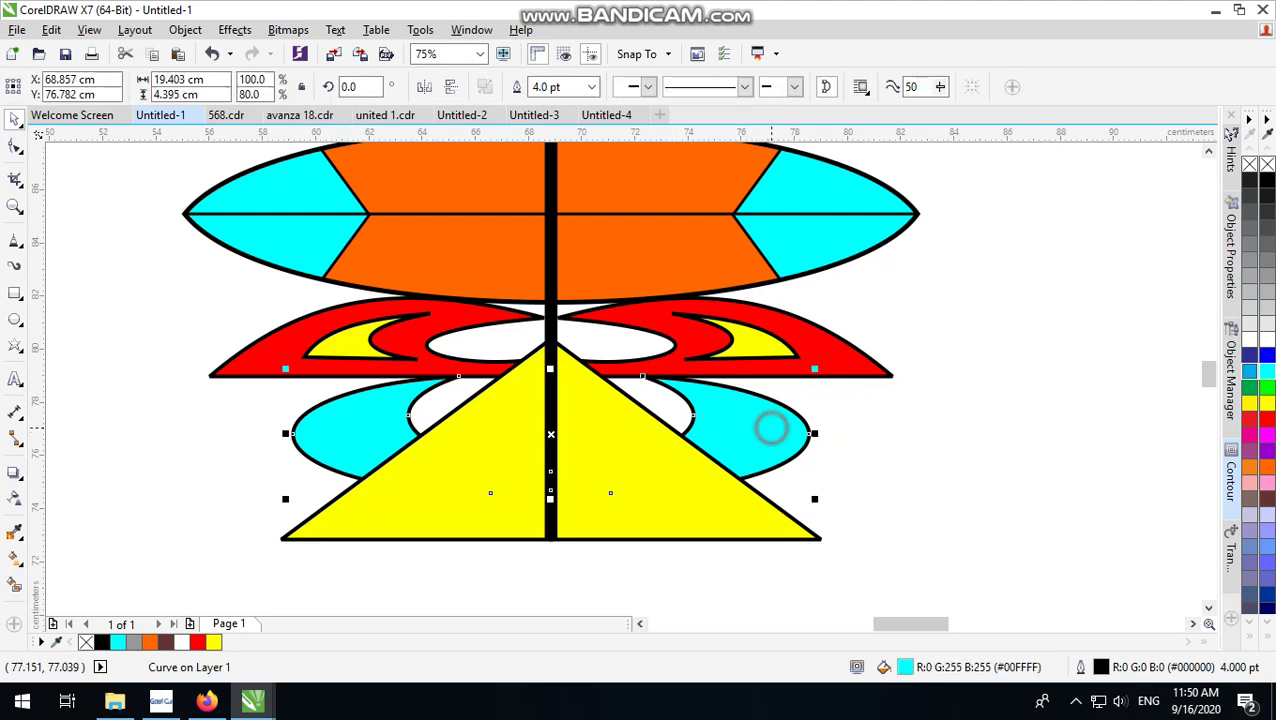
scroll(770, 440, down, 2)
scroll(800, 450, up, 2)
click(804, 450)
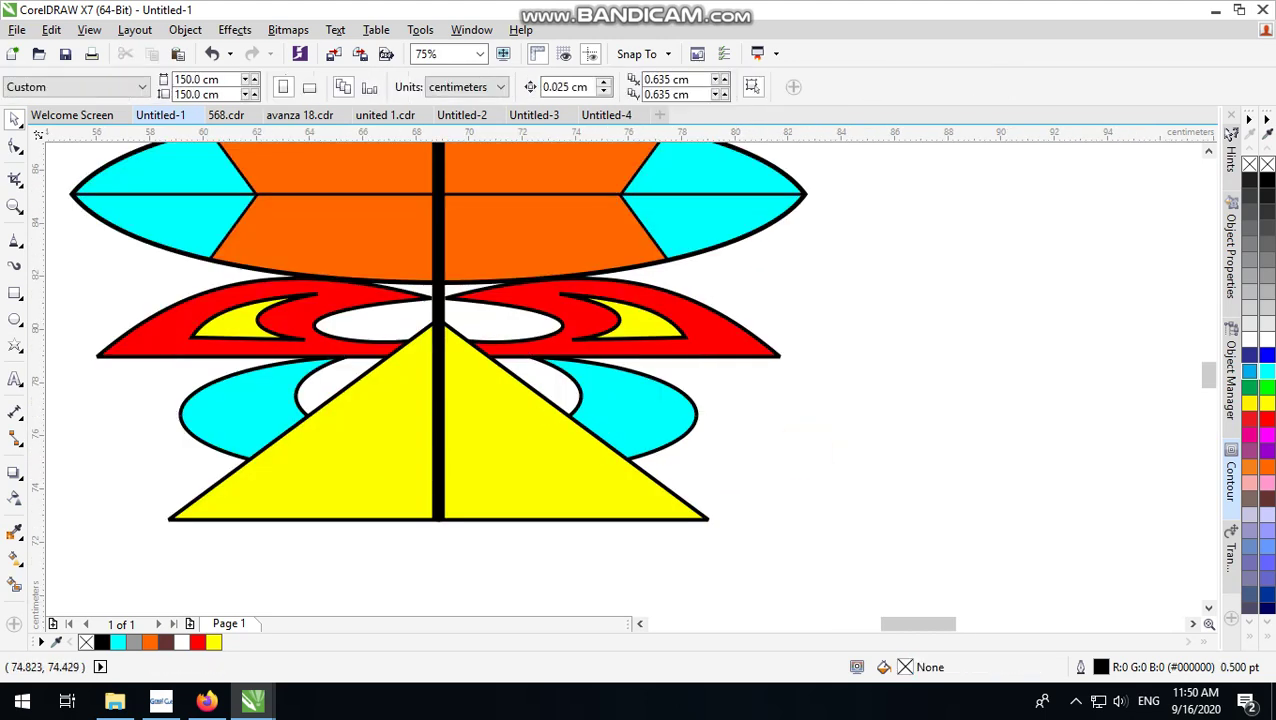
scroll(530, 520, down, 2)
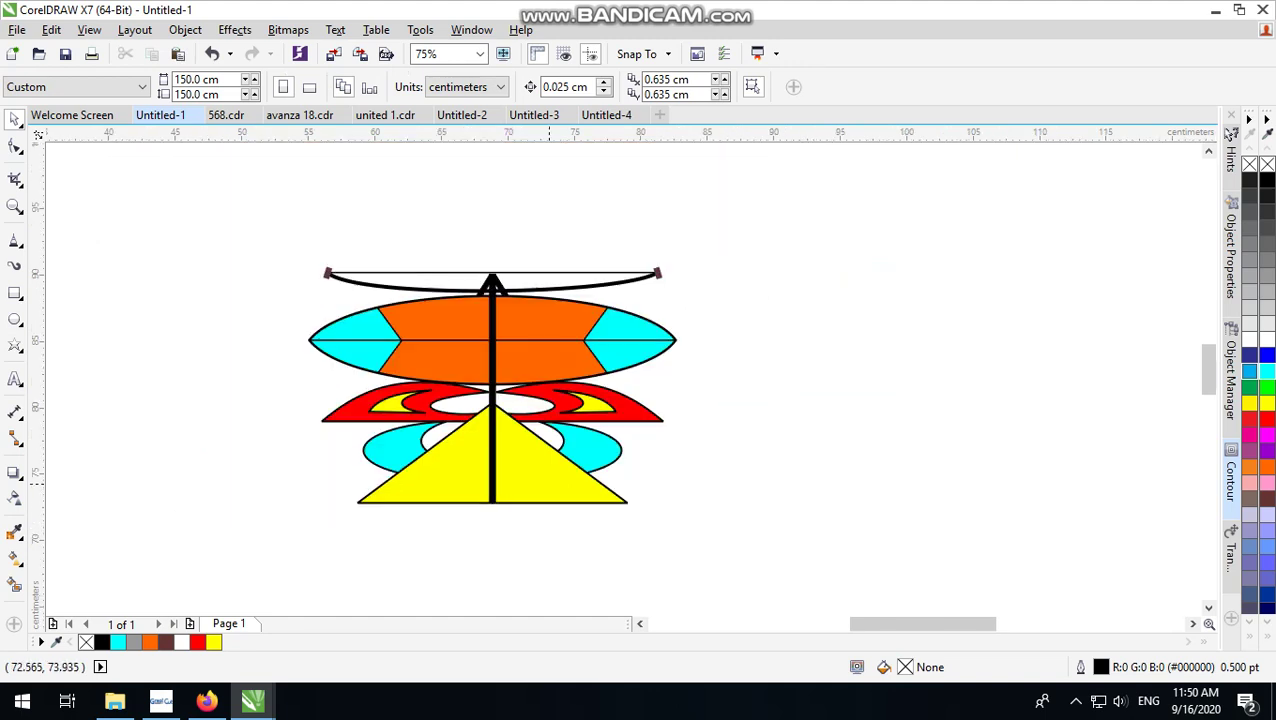
scroll(687, 464, up, 2)
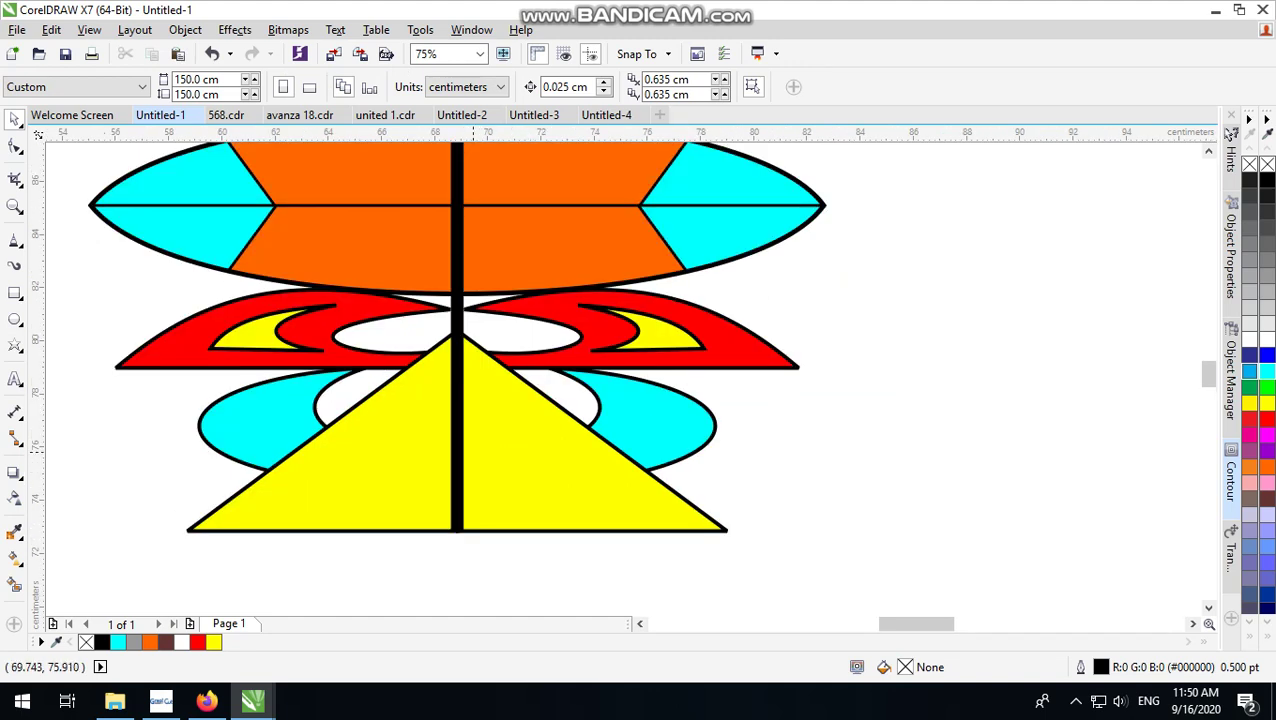
click(15, 240)
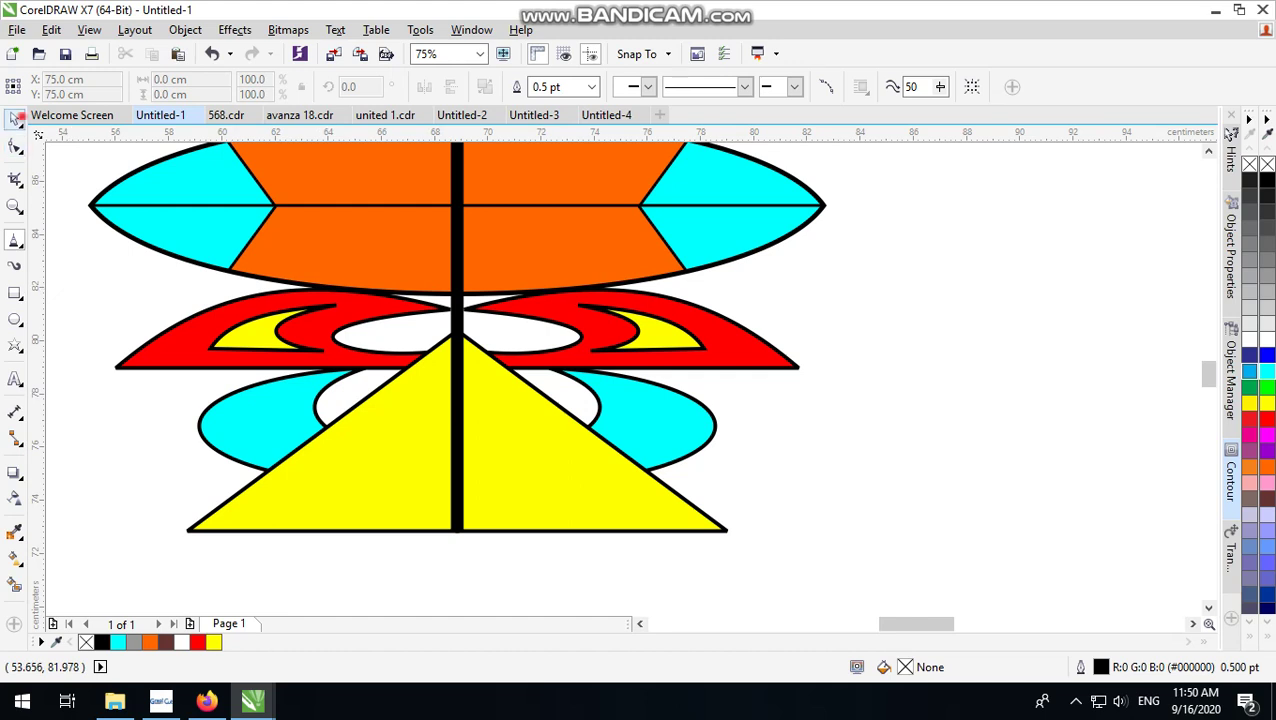
click(15, 118)
Step: Place a scaled-down copy of both triangles, about 6.8 by 2.5 cm, centred on the pole inside the large triangles' upper part
click(374, 470)
shift+click(612, 505)
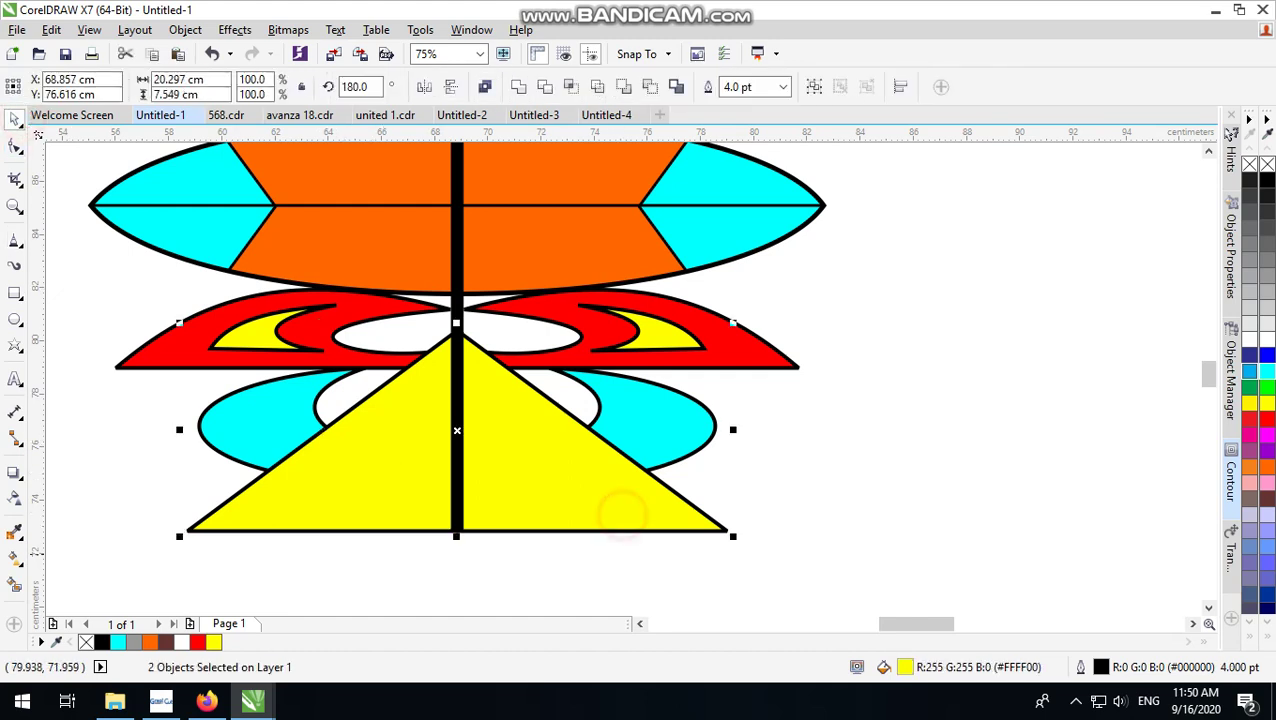
drag(735, 537, 483, 452)
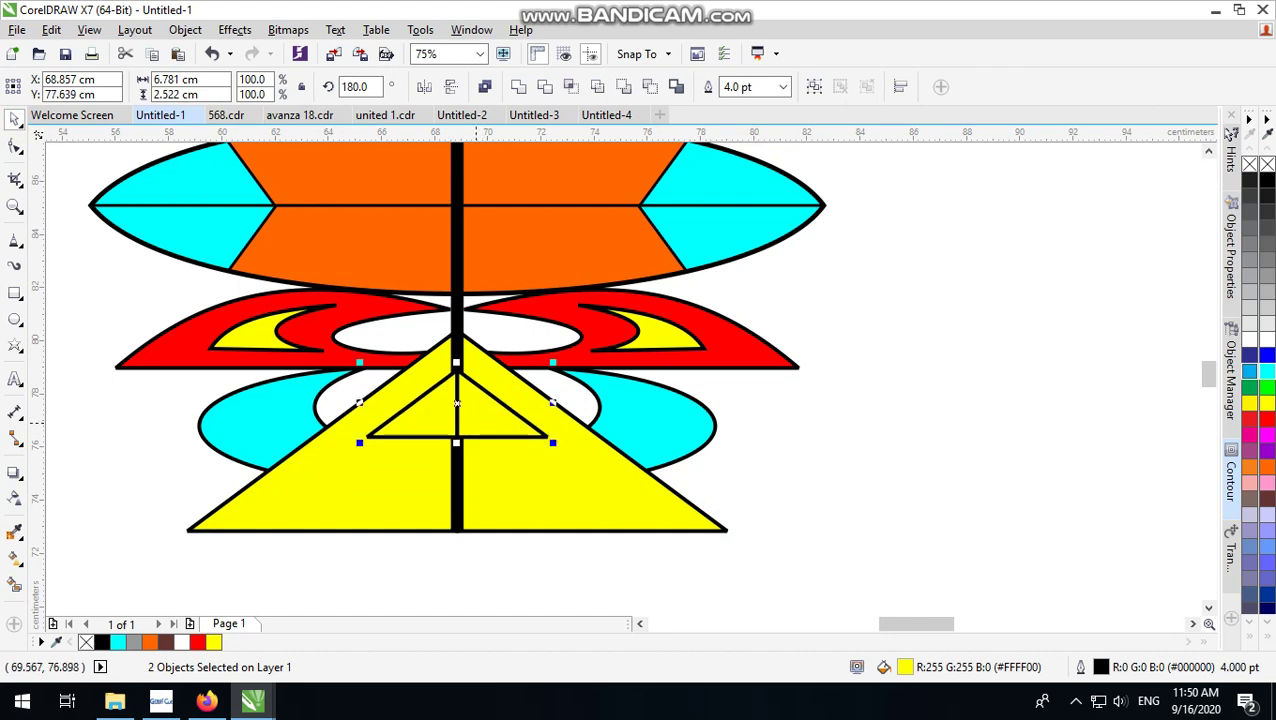
scroll(483, 452, up, 2)
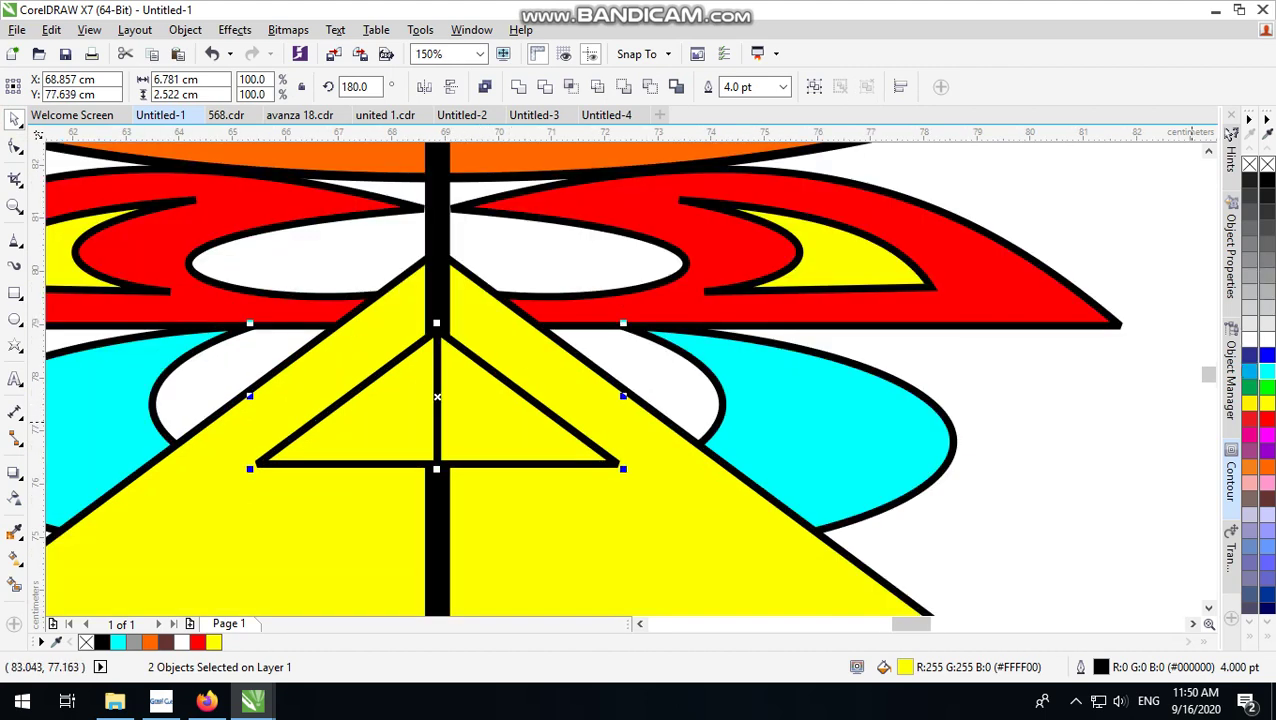
Step: Fill the two small inner triangles white and bring the black central pole in front of them
click(1263, 337)
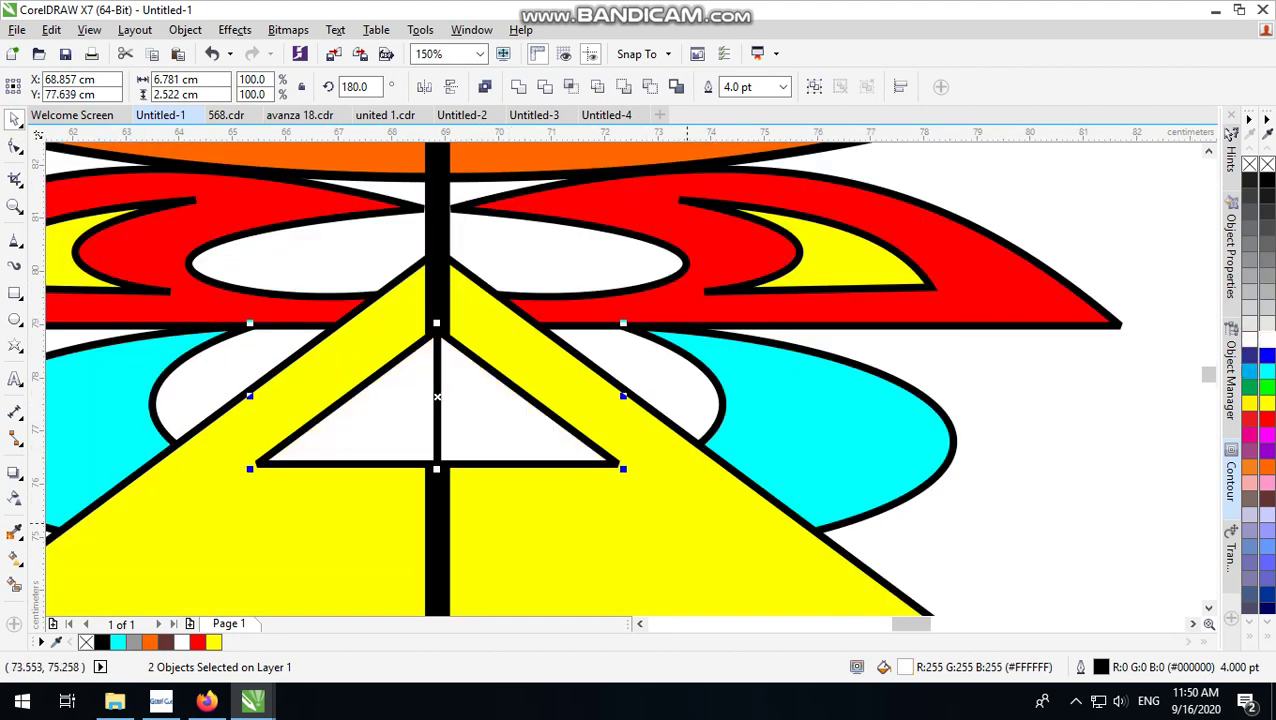
click(432, 548)
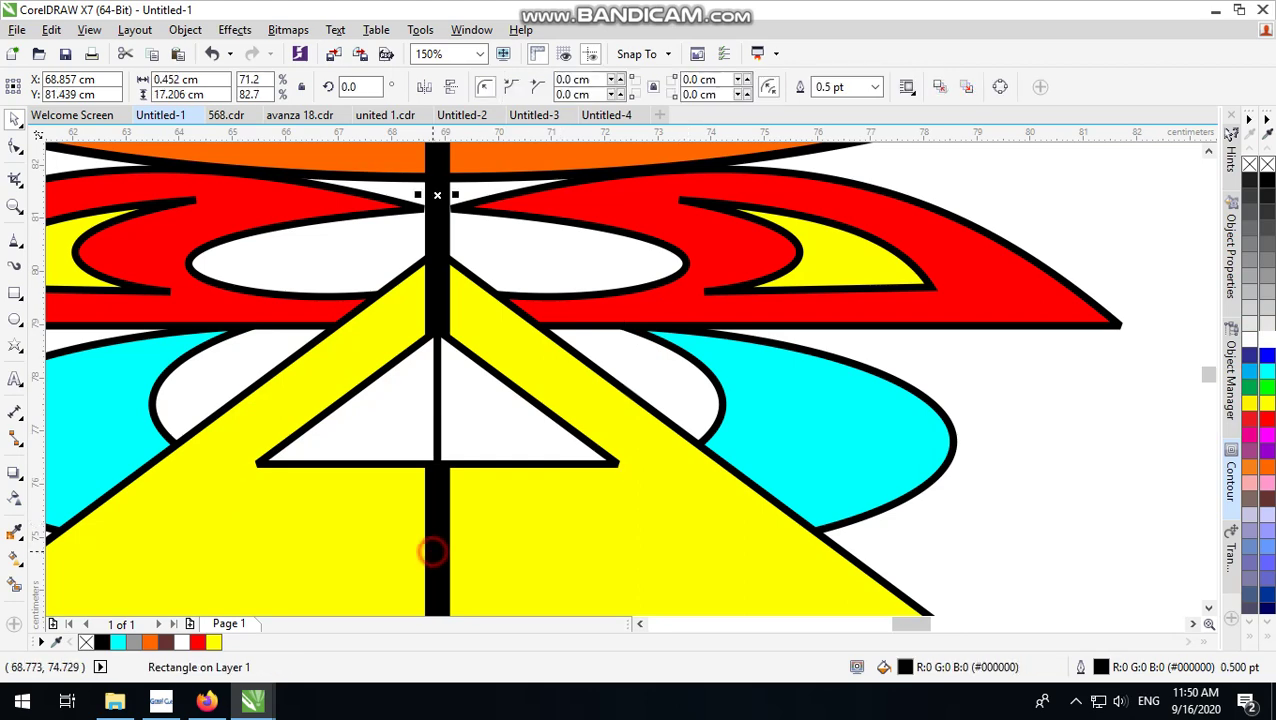
scroll(437, 195, down, 4)
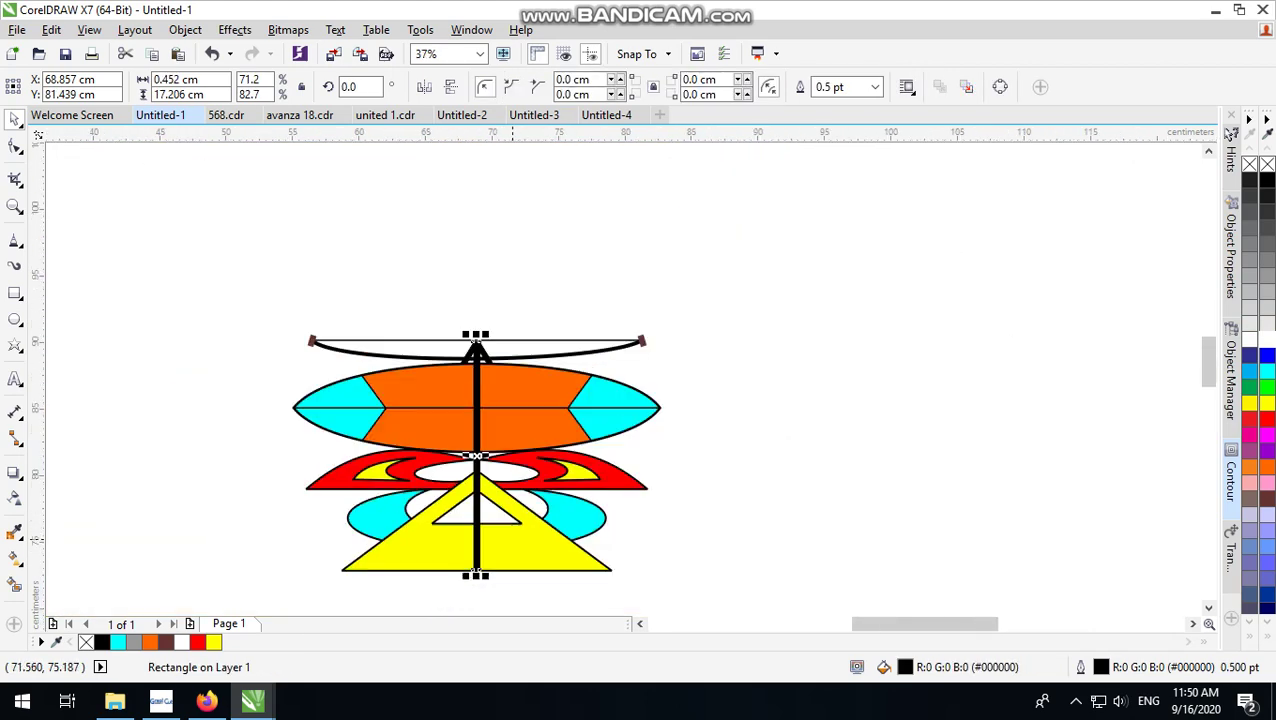
click(667, 497)
Step: Change the fill of both large yellow triangles, one on each side of the pole, to orange (#FF6600)
scroll(566, 547, up, 2)
click(566, 547)
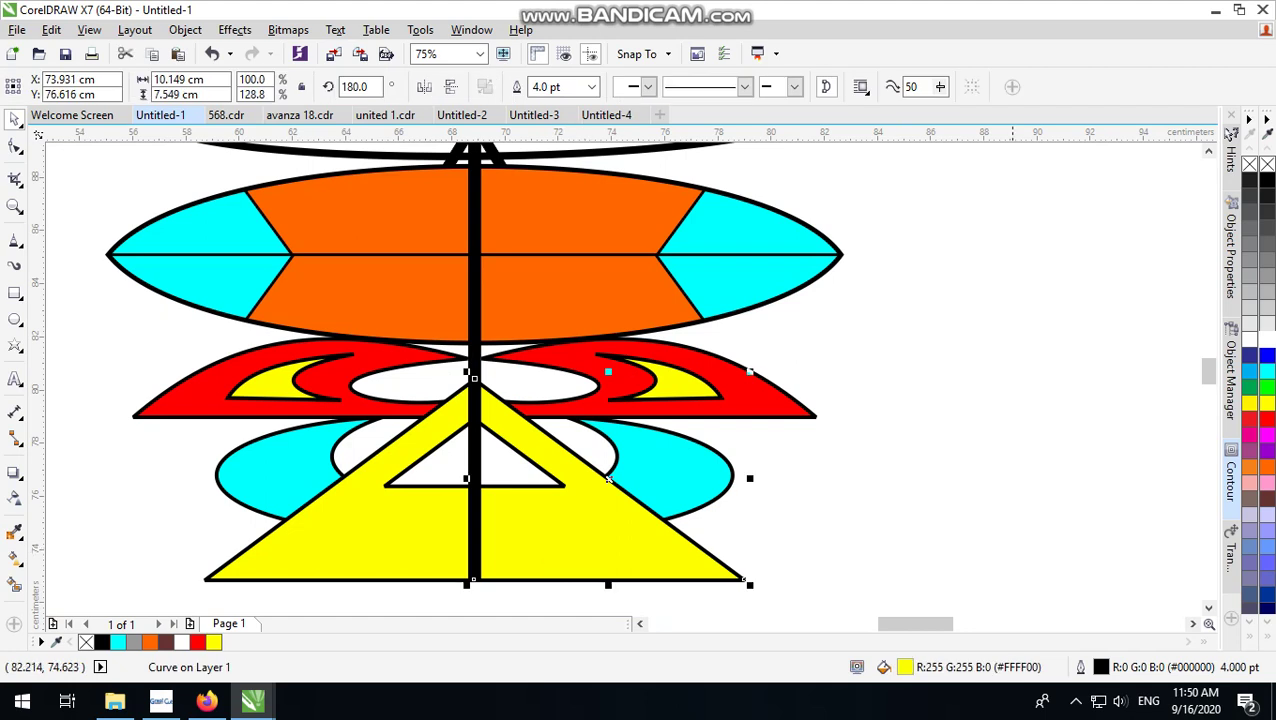
click(1262, 467)
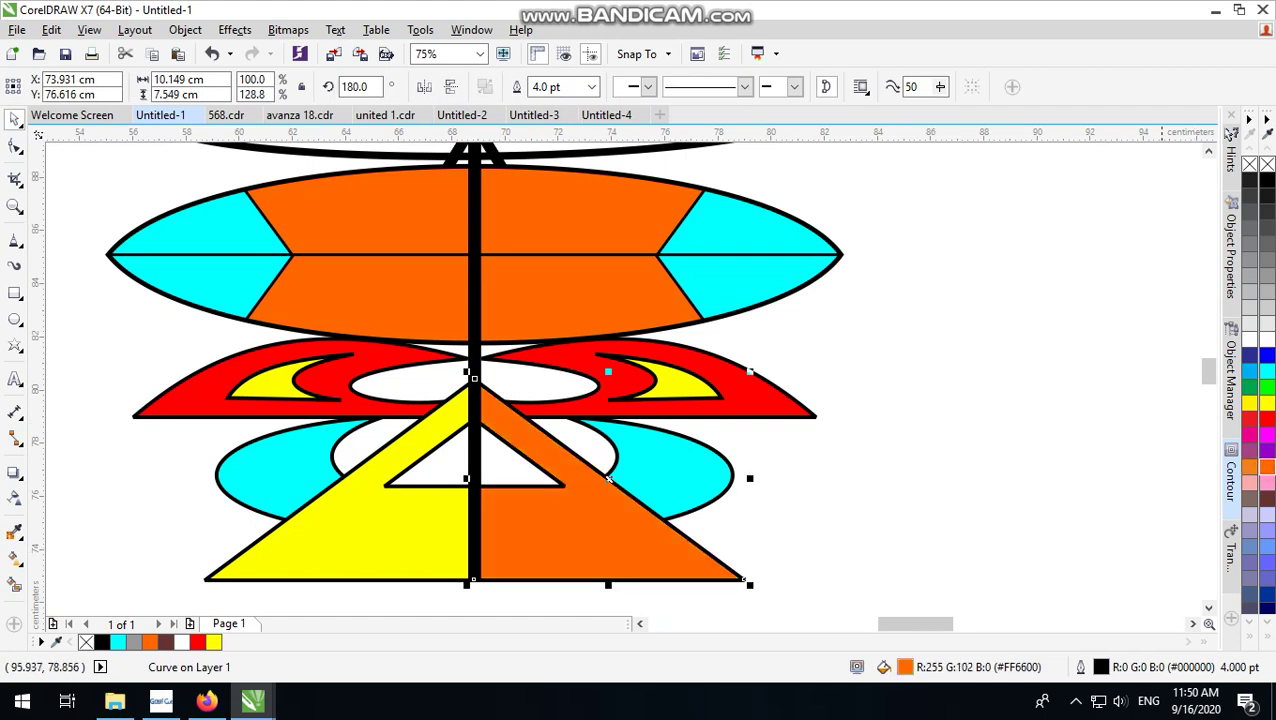
click(404, 539)
click(1262, 467)
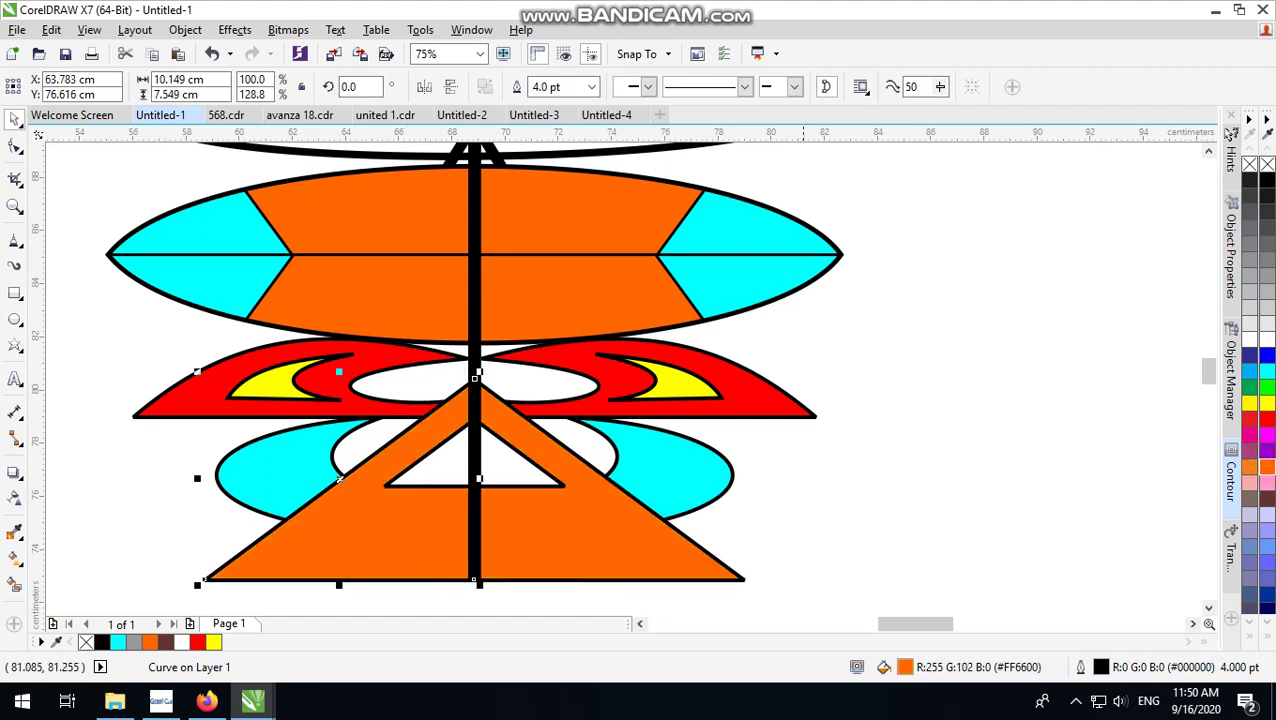
click(982, 350)
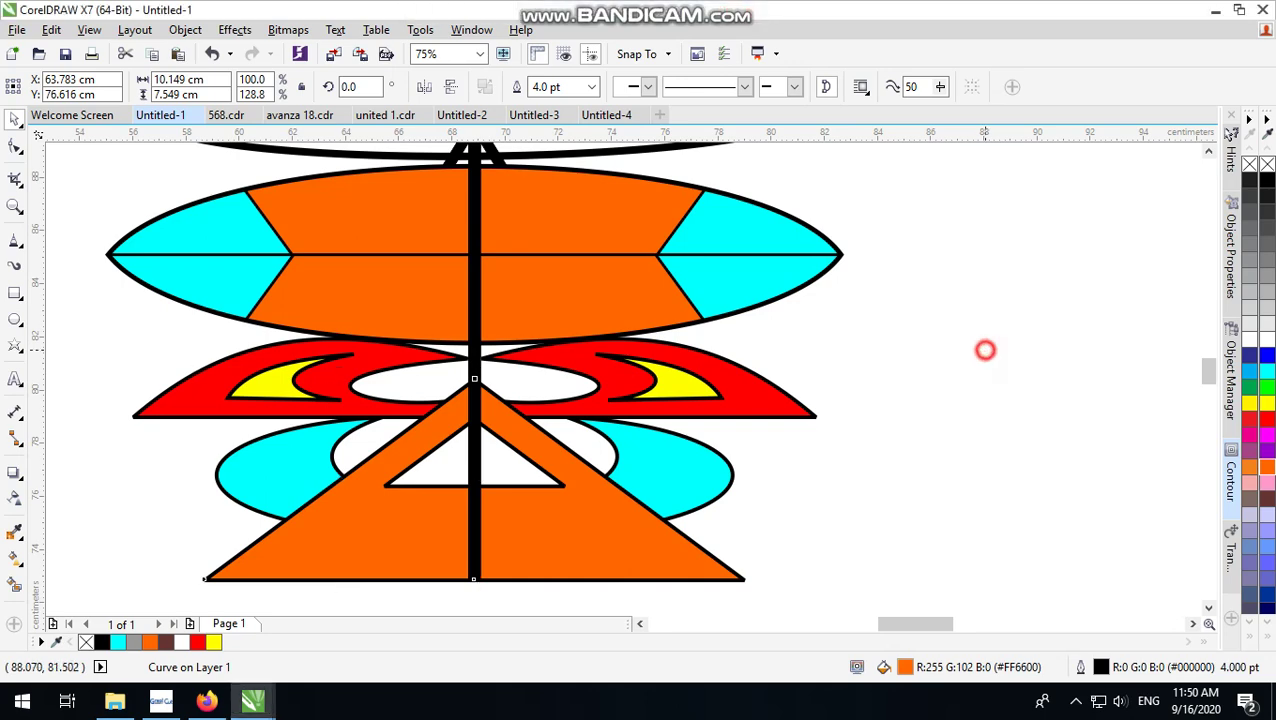
scroll(720, 360, down, 1)
scroll(785, 385, up, 1)
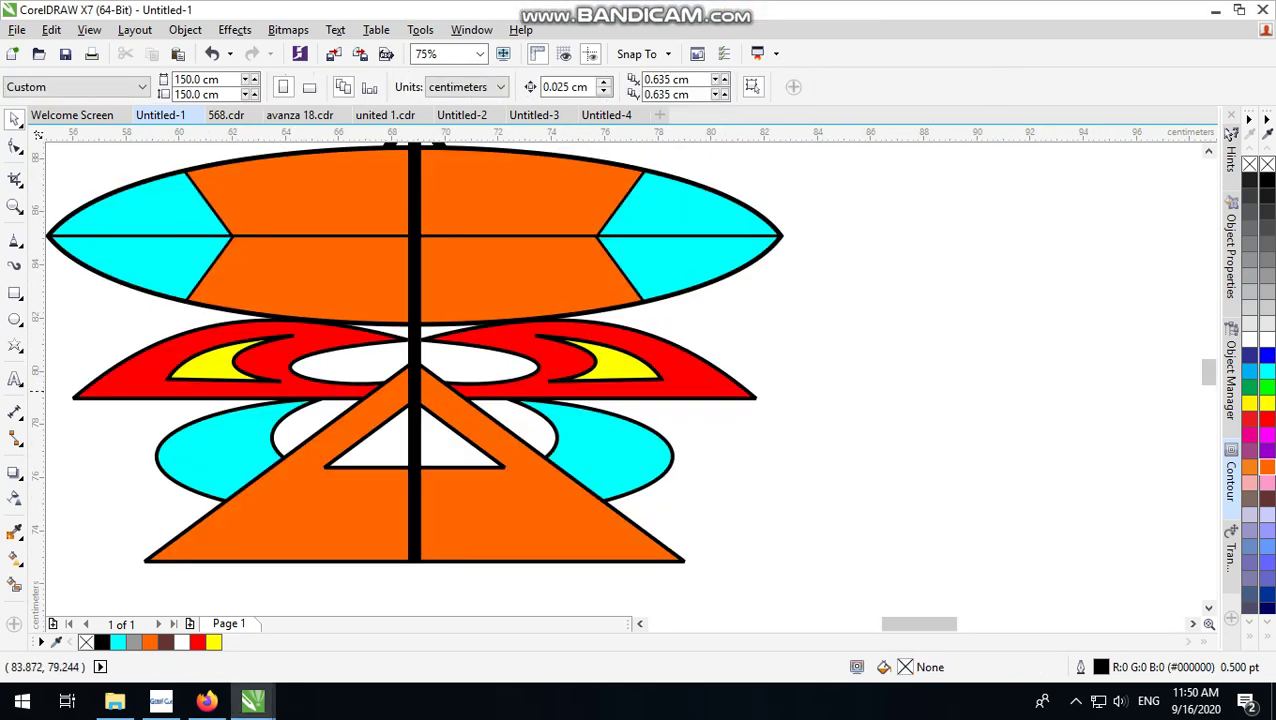
scroll(813, 390, down, 1)
scroll(640, 365, up, 1)
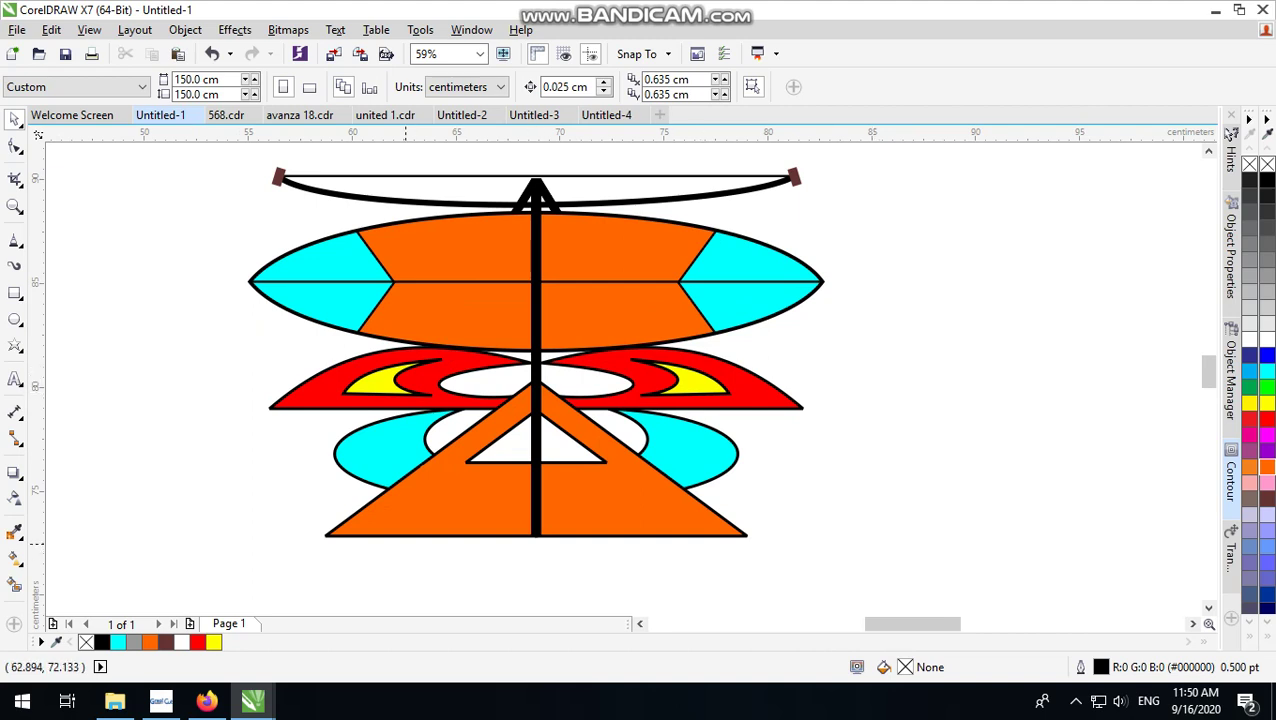
click(15, 379)
scroll(544, 272, down, 1)
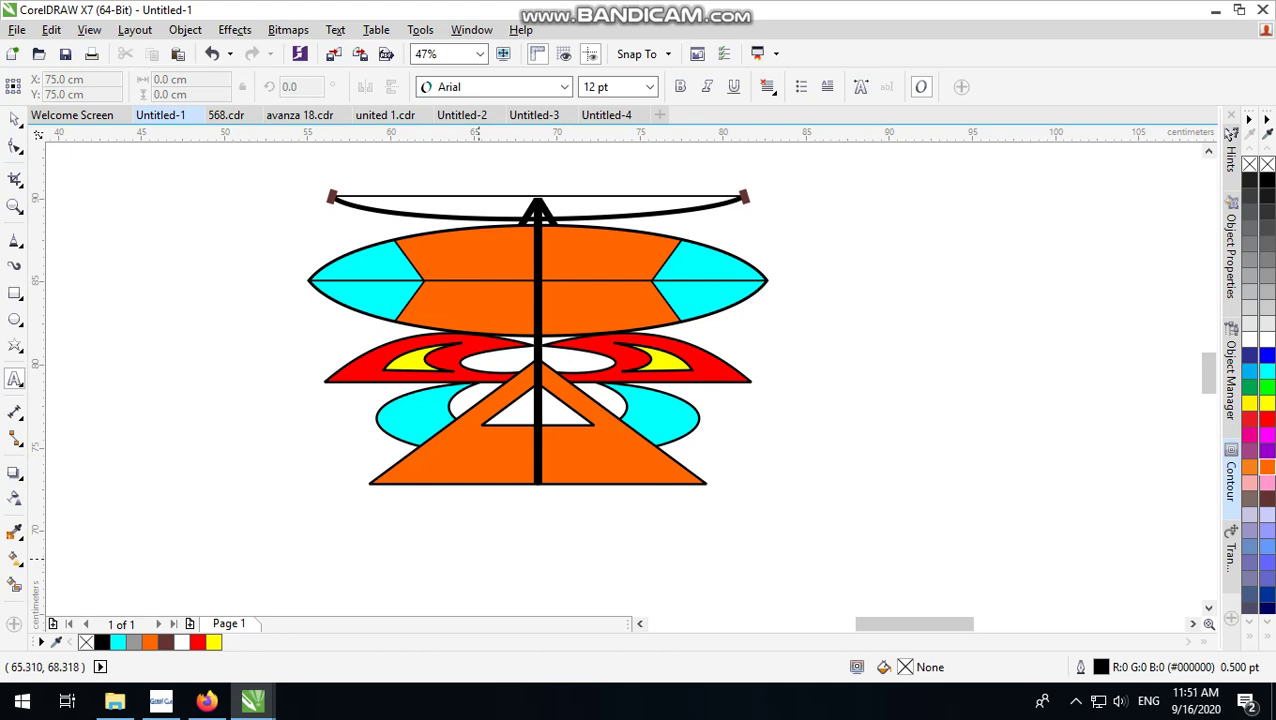
scroll(614, 380, up, 1)
scroll(614, 380, down, 1)
scroll(614, 380, up, 1)
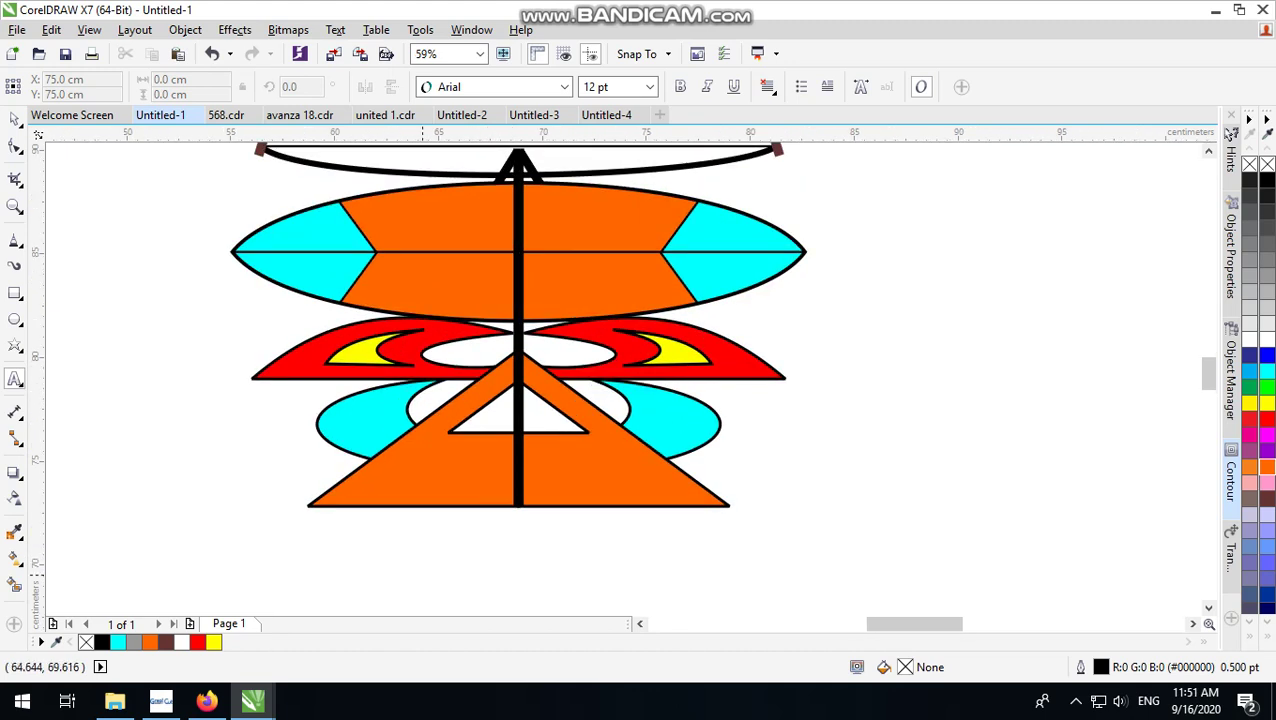
click(296, 524)
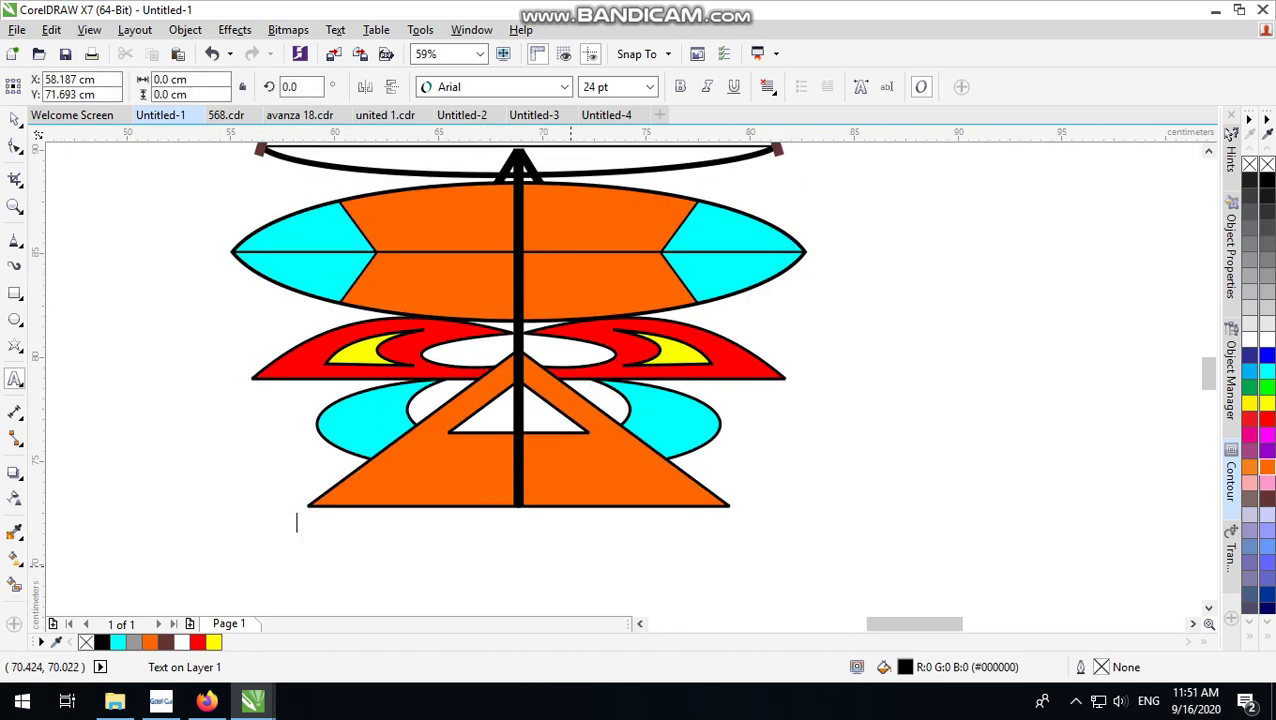
click(649, 87)
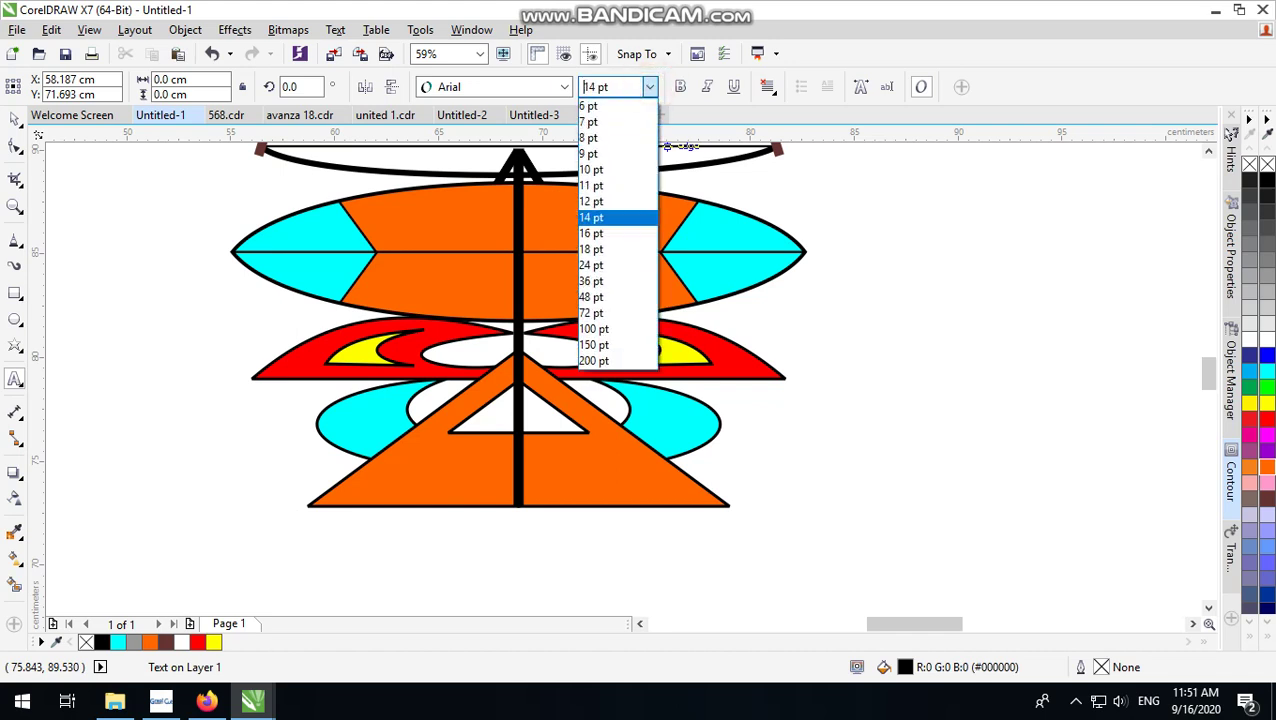
click(604, 233)
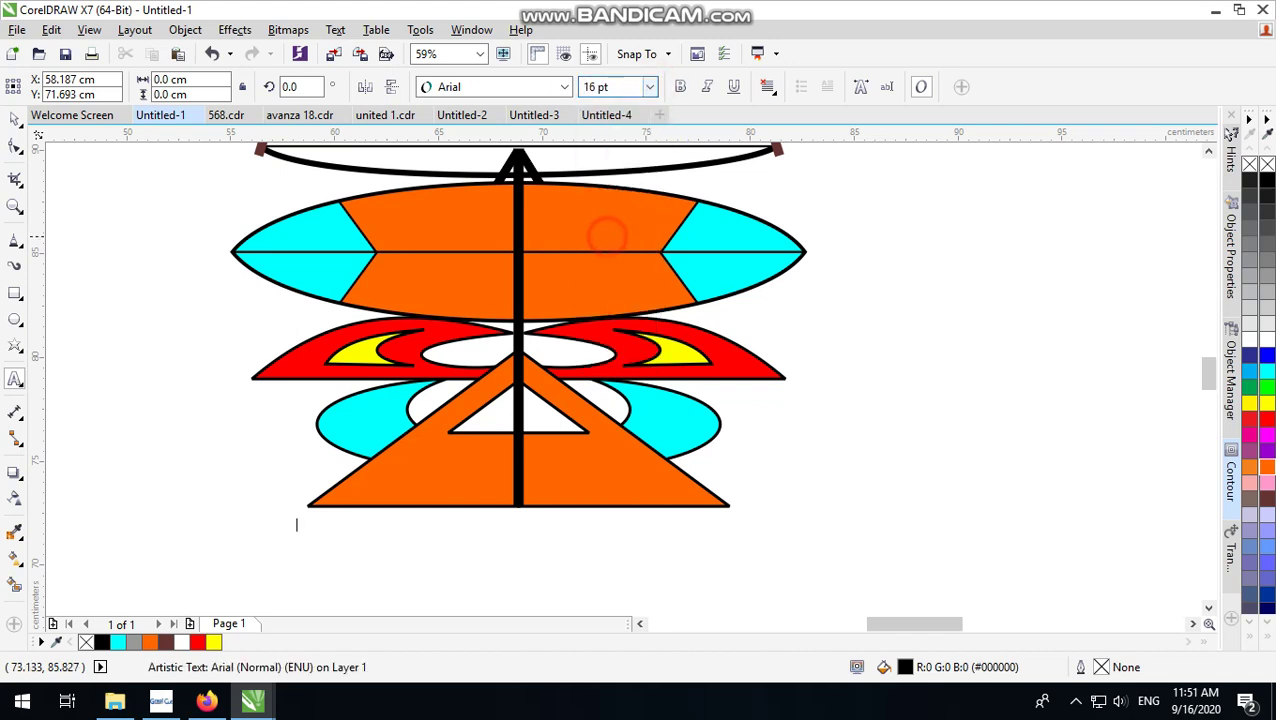
text(S)
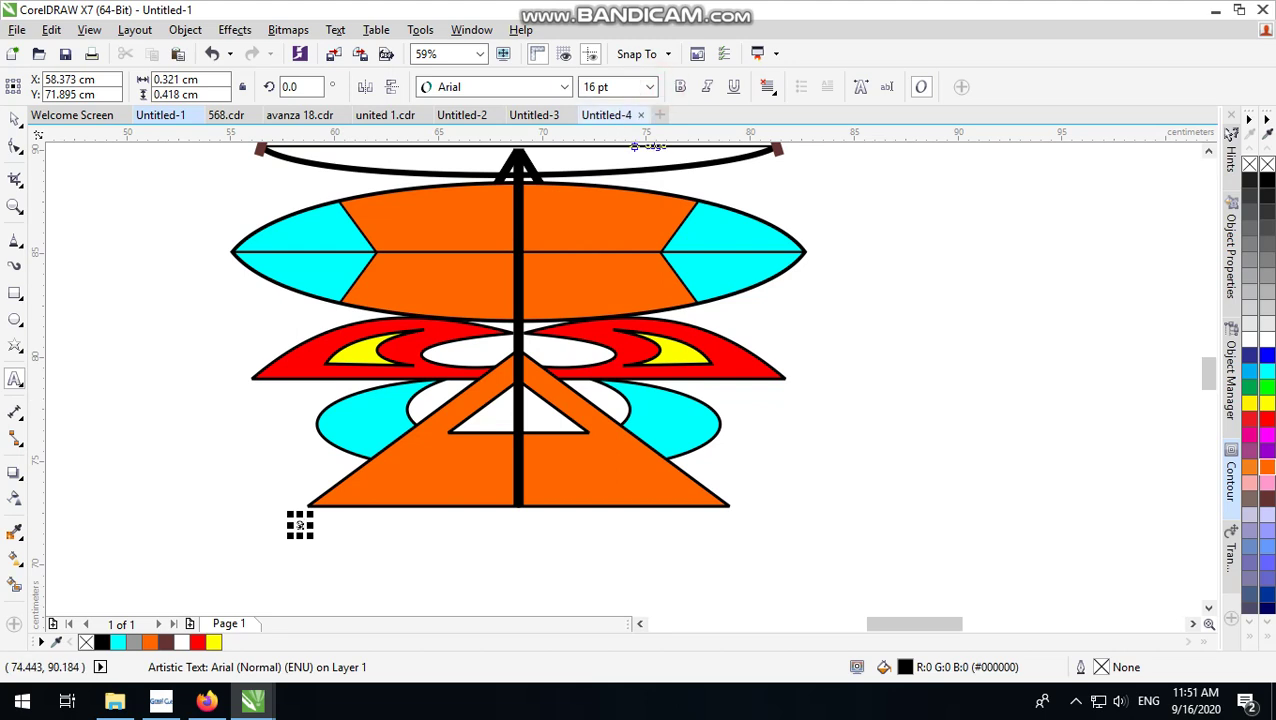
click(15, 118)
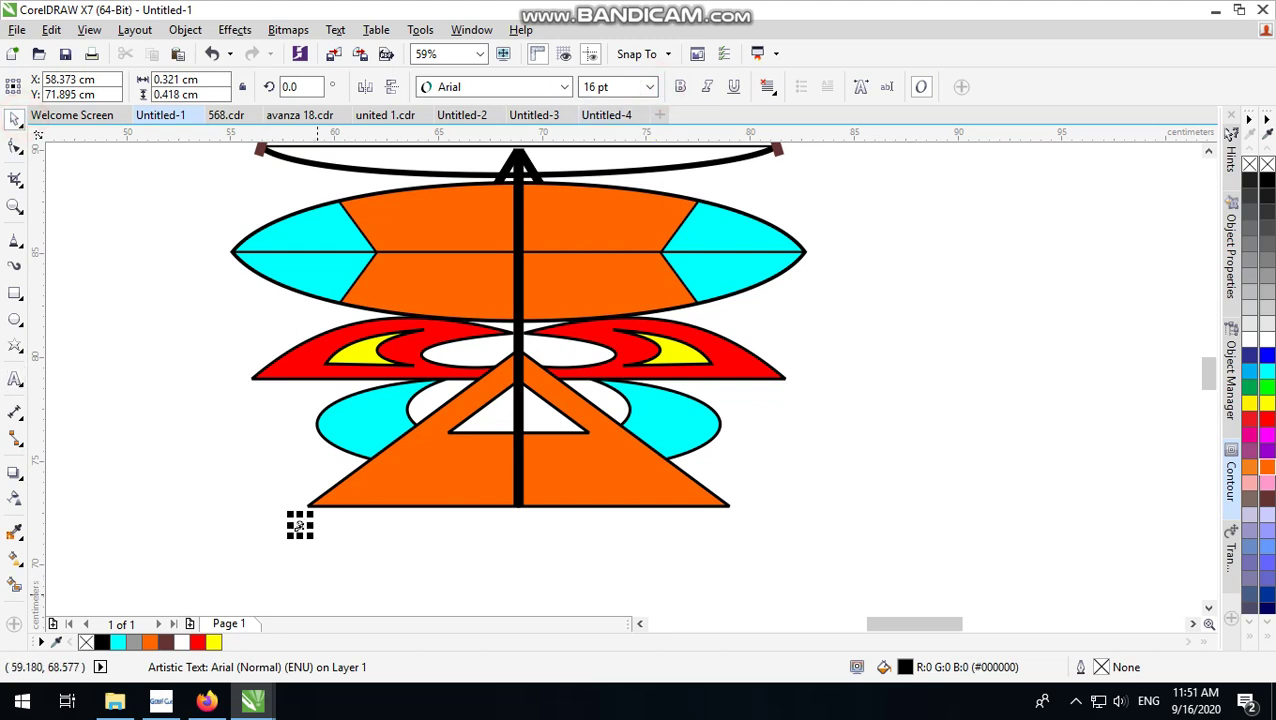
key(Delete)
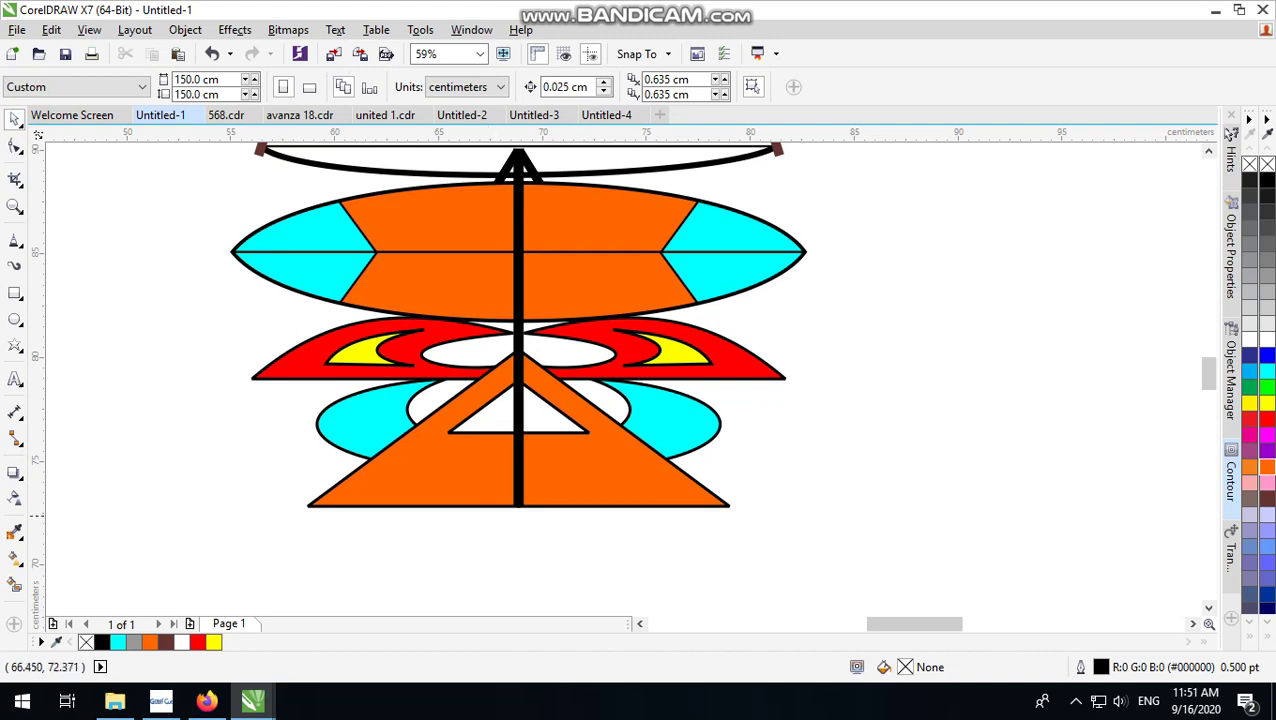
Step: Activate the Text tool and set its font size to 18 pt
scroll(630, 490, down, 1)
scroll(595, 310, up, 1)
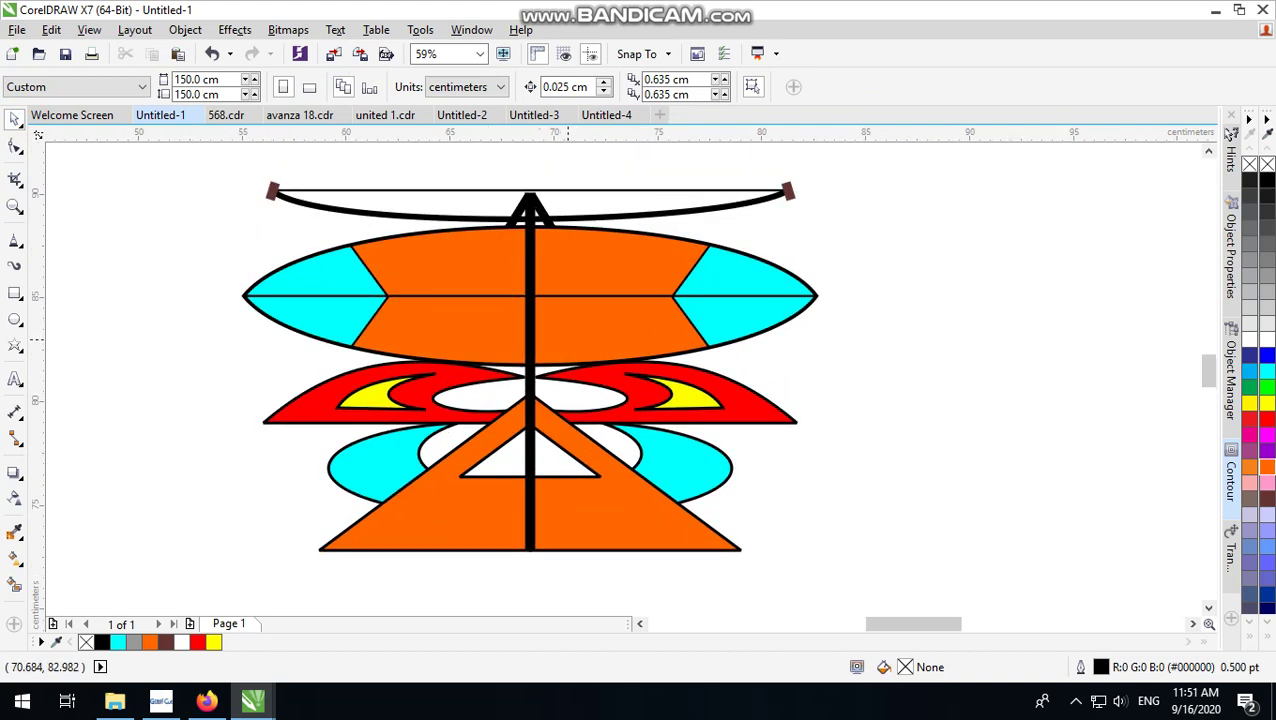
scroll(469, 338, down, 1)
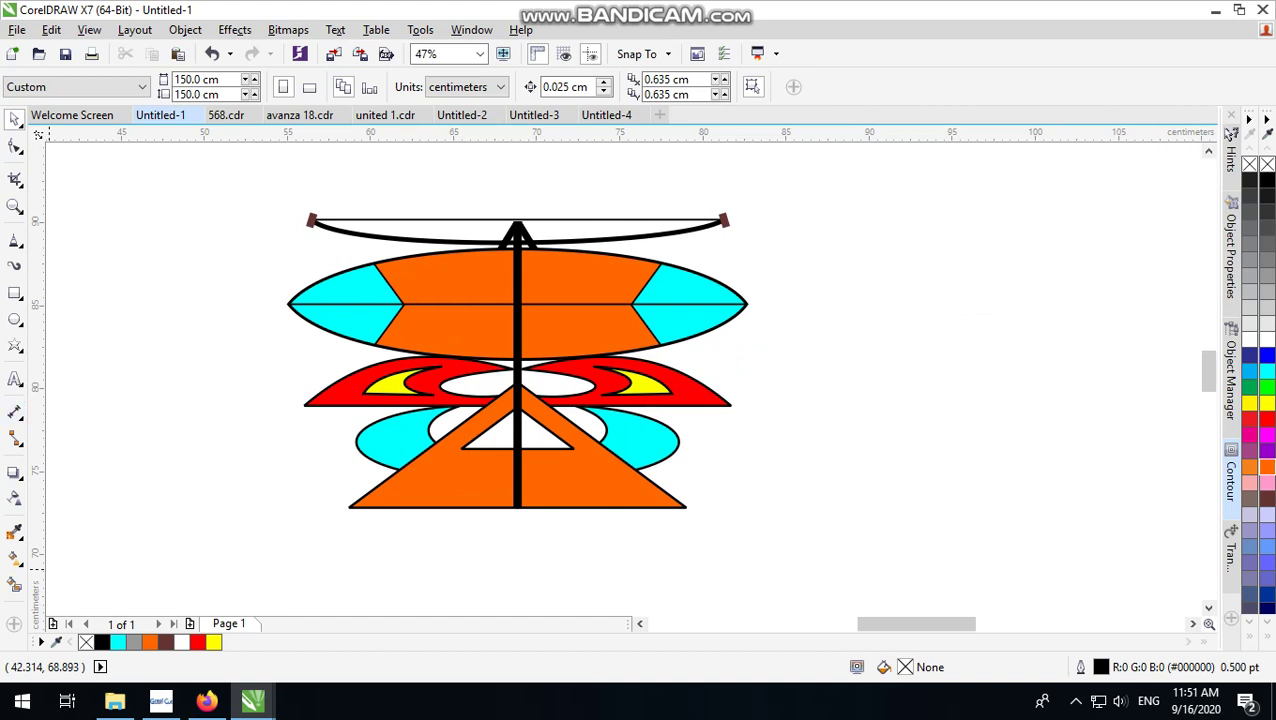
click(14, 379)
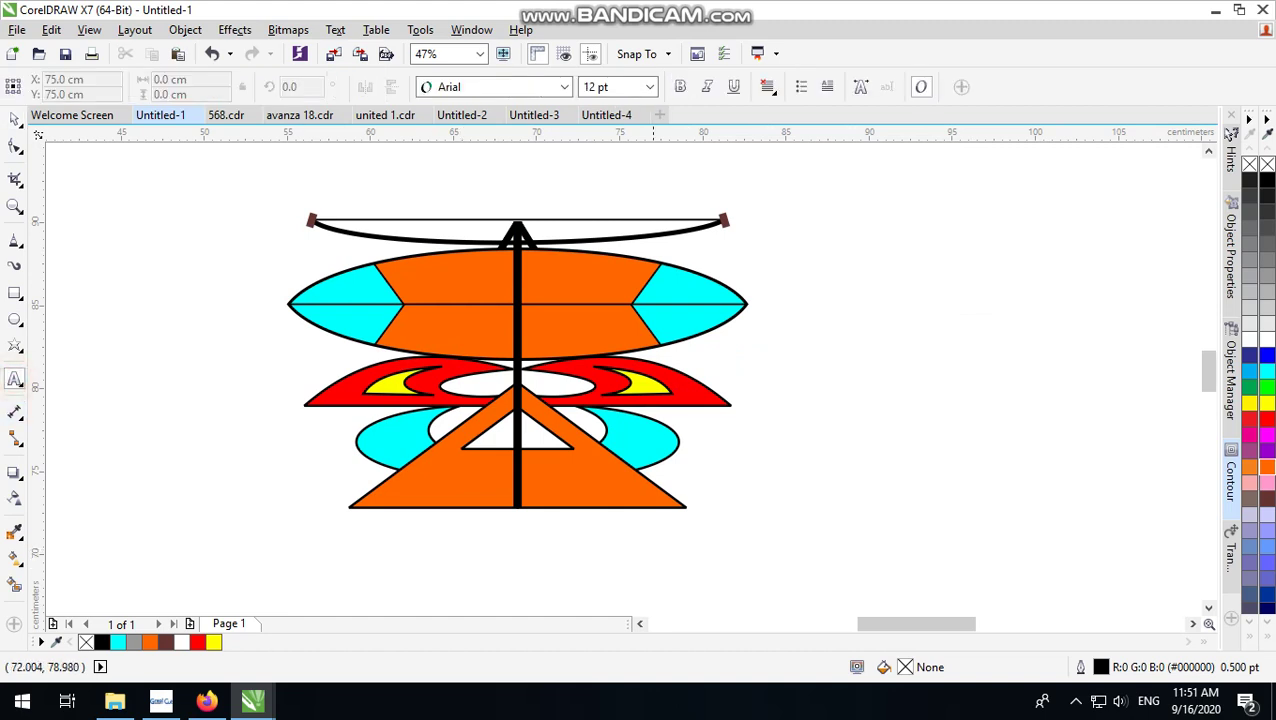
click(650, 87)
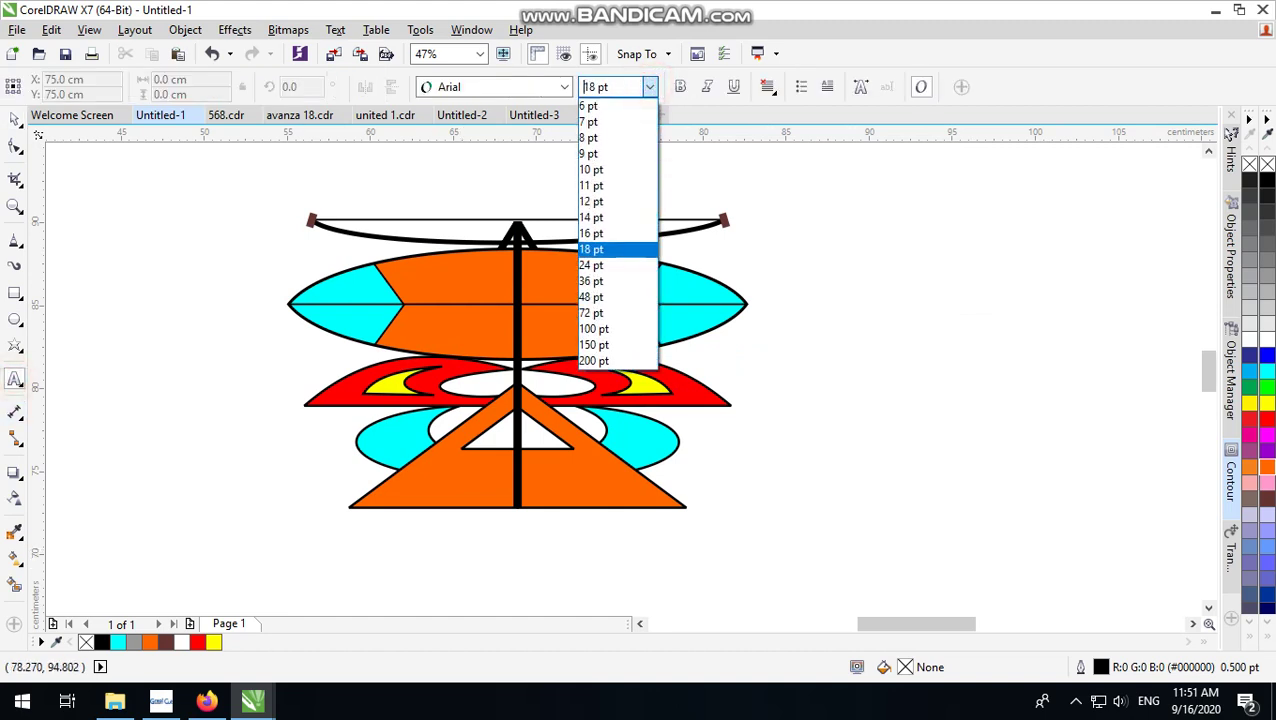
click(605, 249)
click(595, 419)
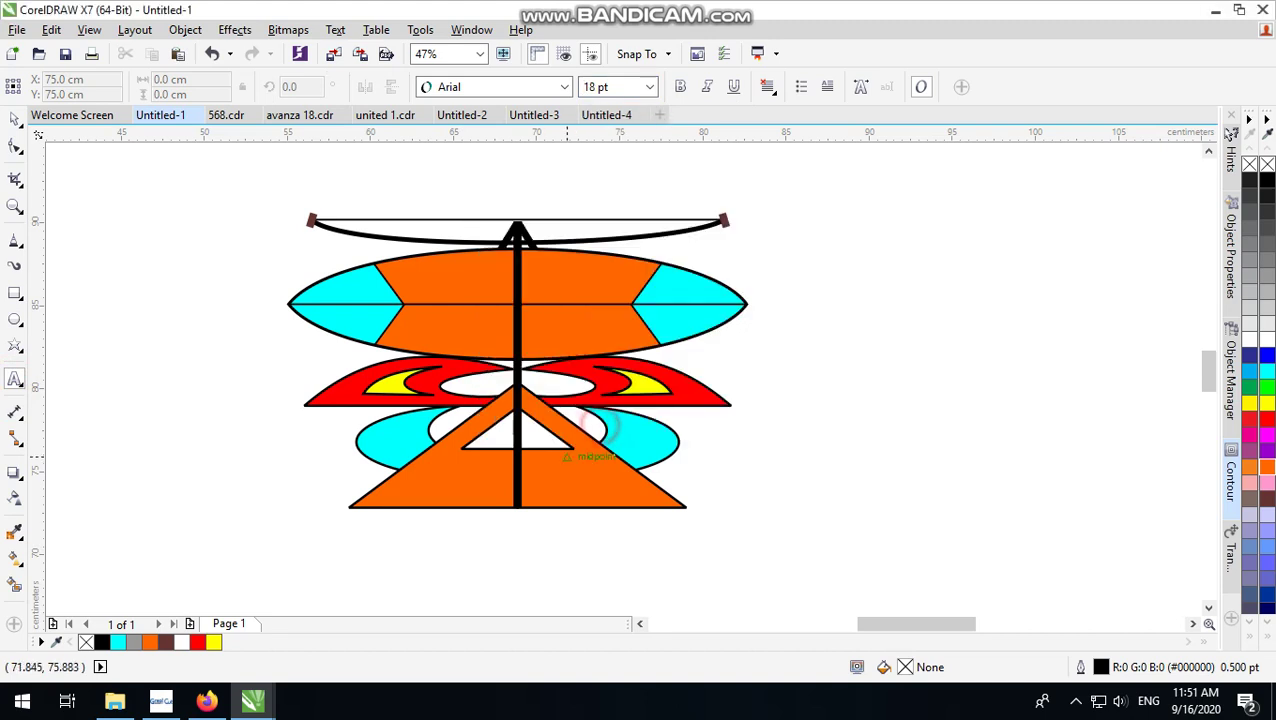
Step: Add the artistic text "DESAIN INI" in 36 pt Arial, starting below and to the left of the large orange triangles
click(387, 545)
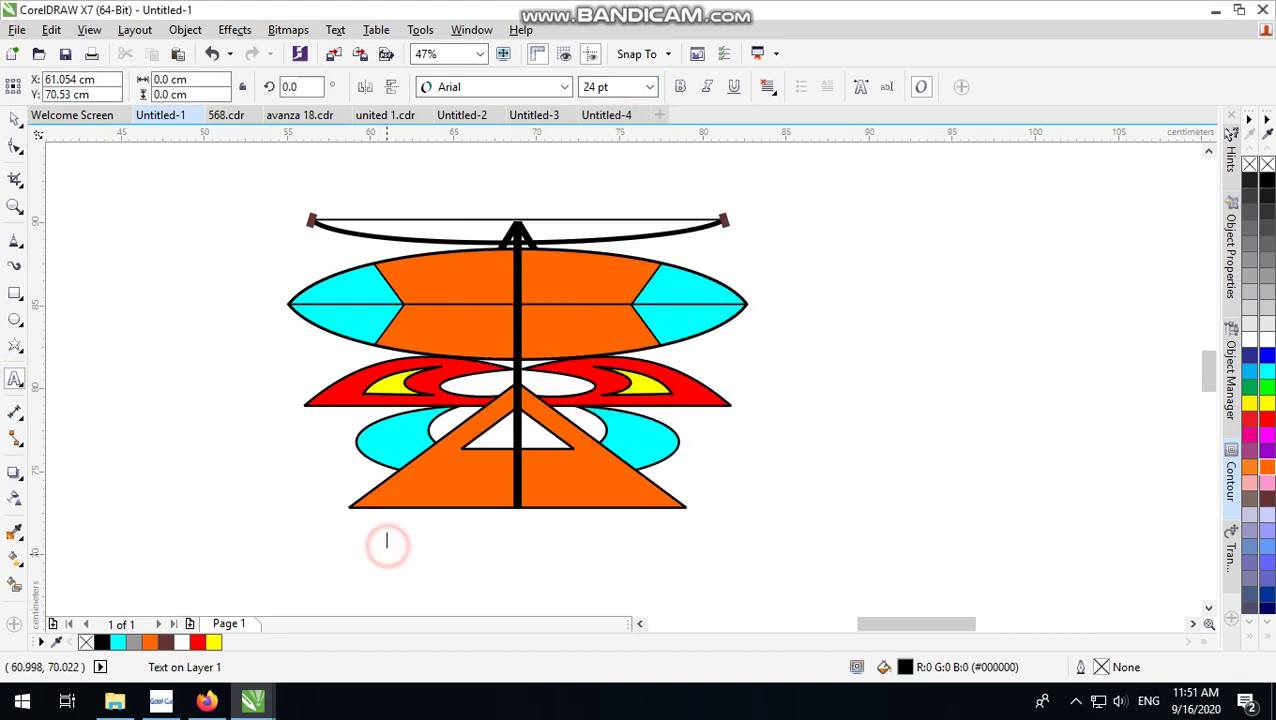
scroll(528, 556, up, 1)
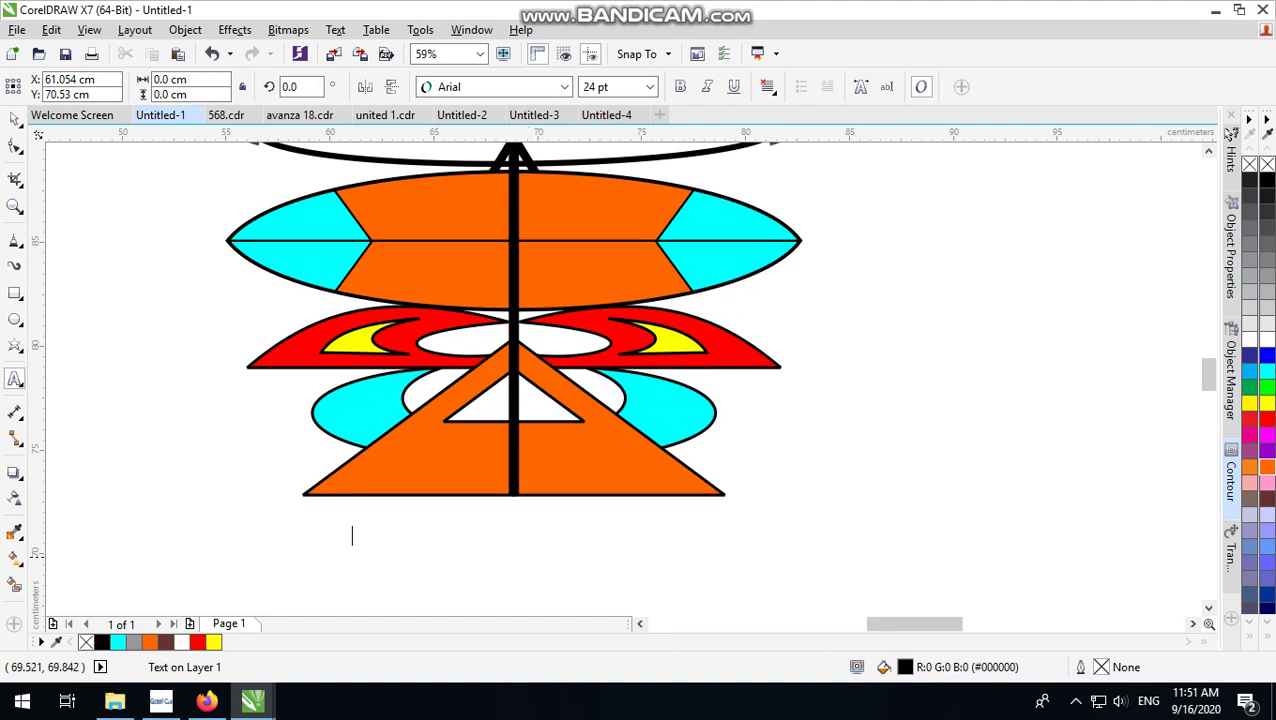
scroll(528, 556, down, 1)
scroll(528, 556, up, 1)
scroll(623, 379, right, 1)
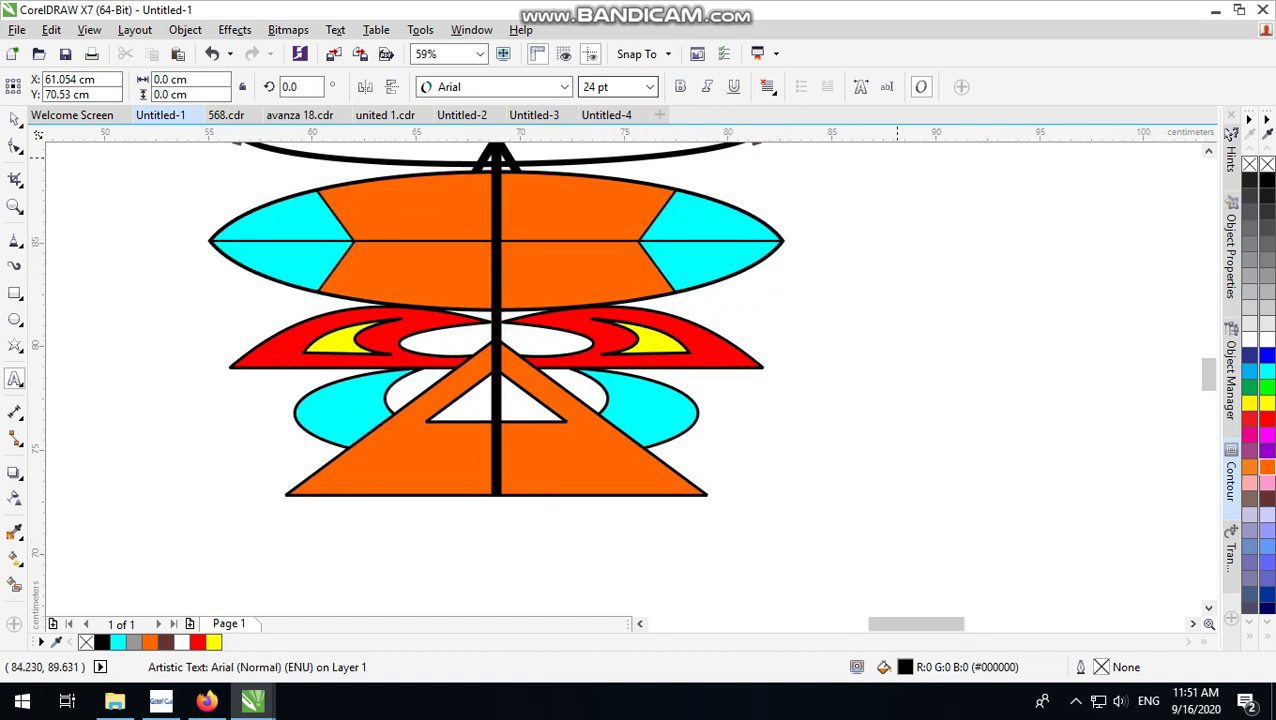
click(1208, 151)
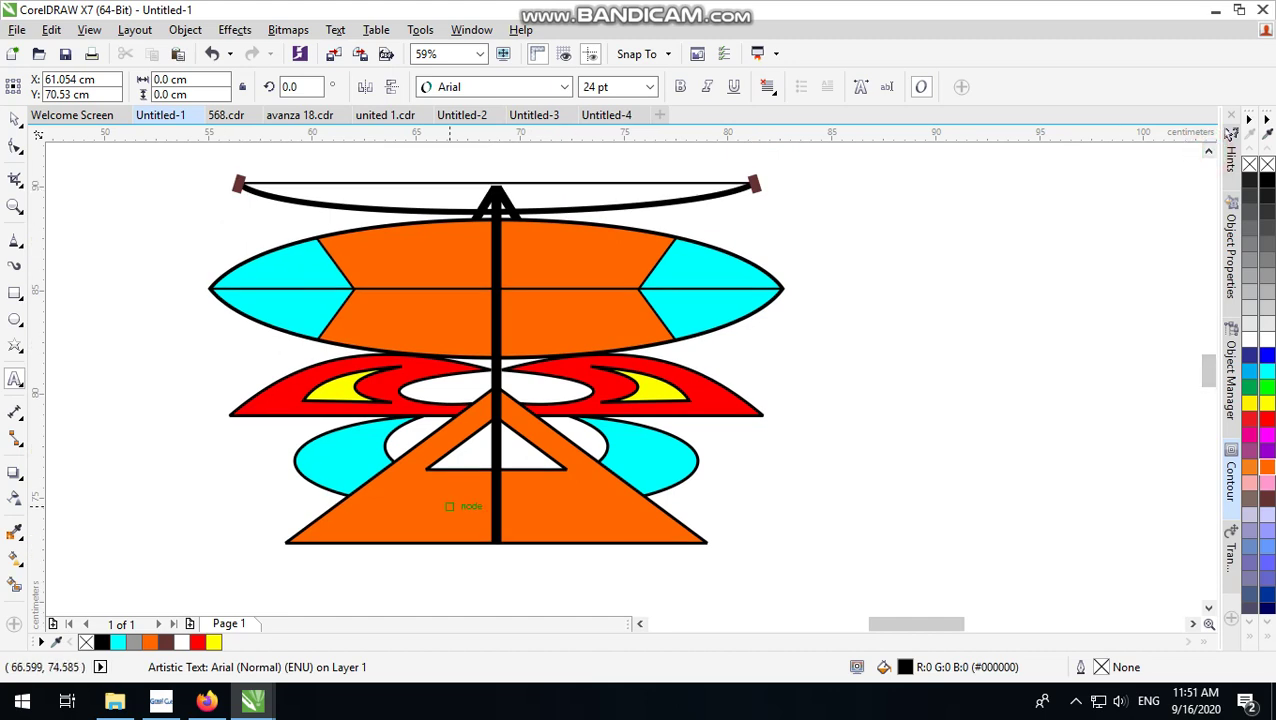
scroll(1200, 452, down, 1)
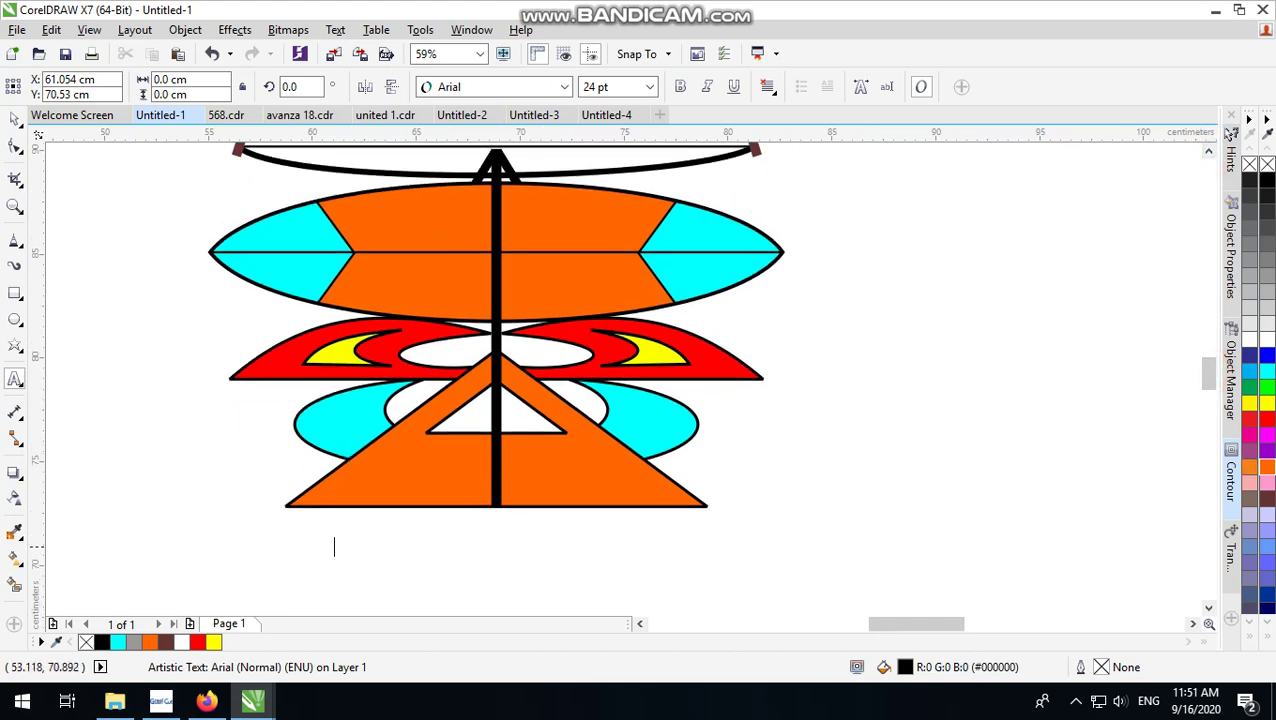
click(108, 546)
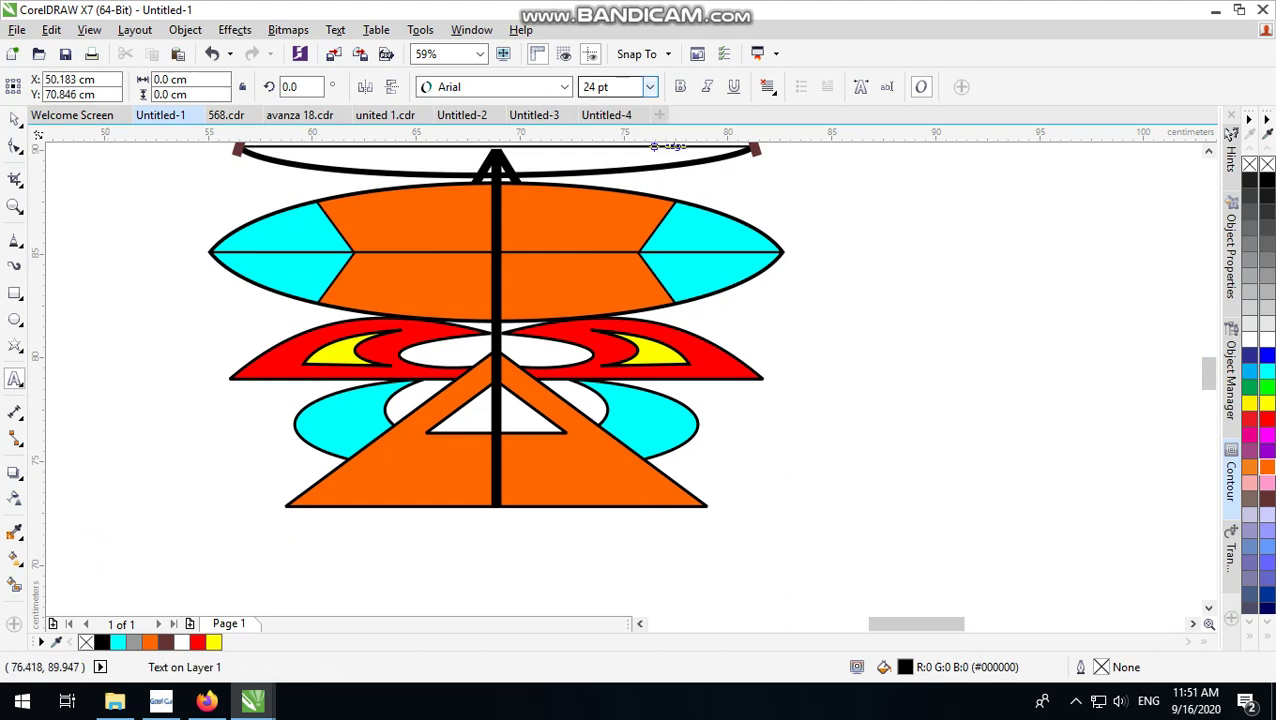
click(649, 87)
key(Return)
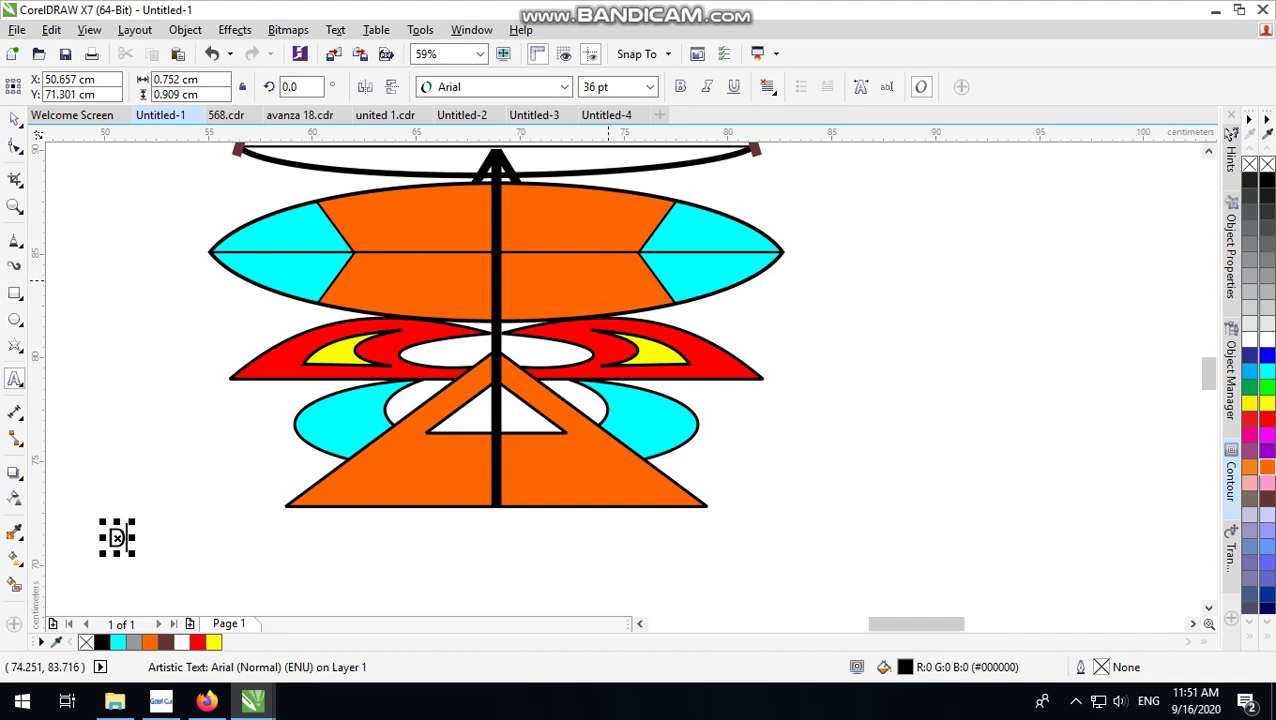
text(ESAIN )
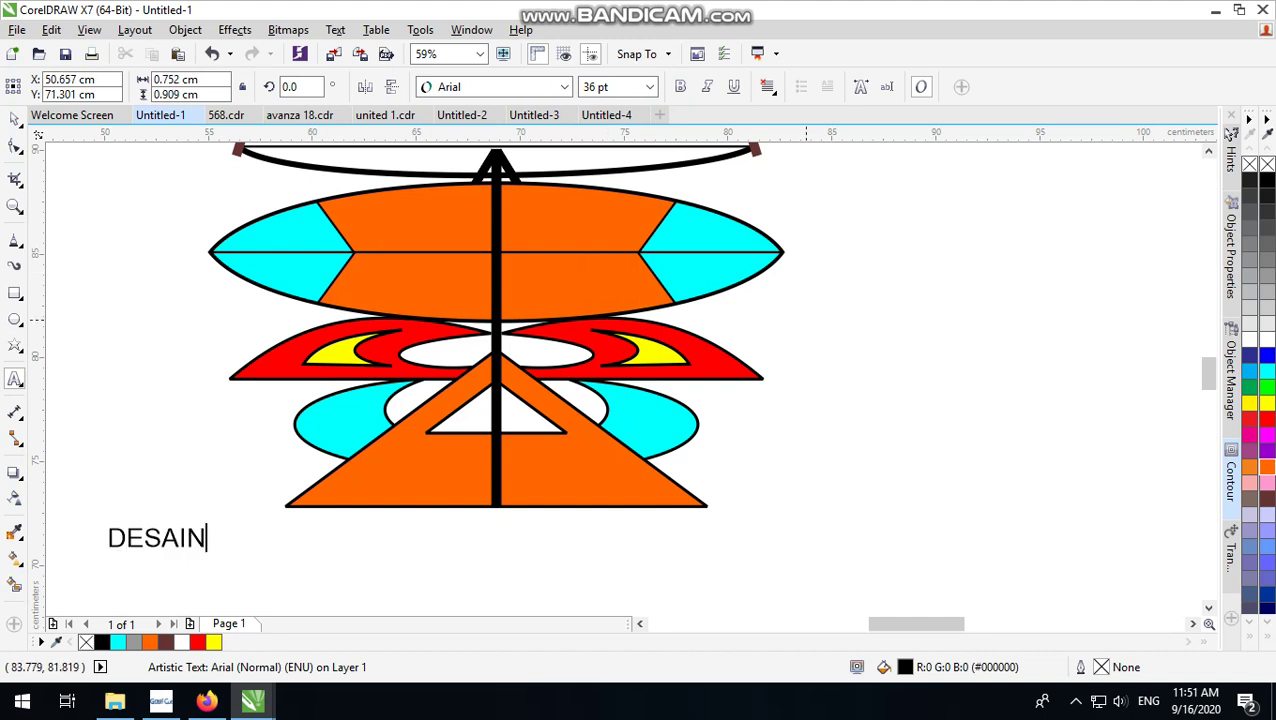
text(INI)
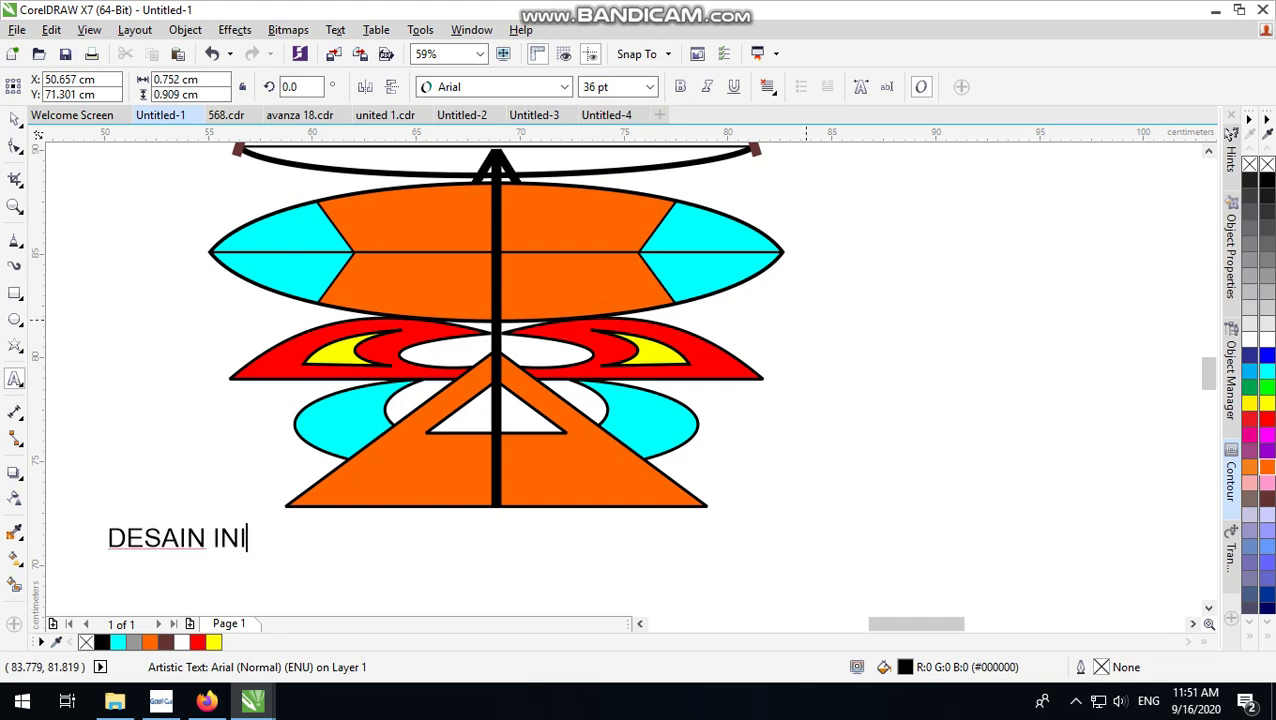
text( MER)
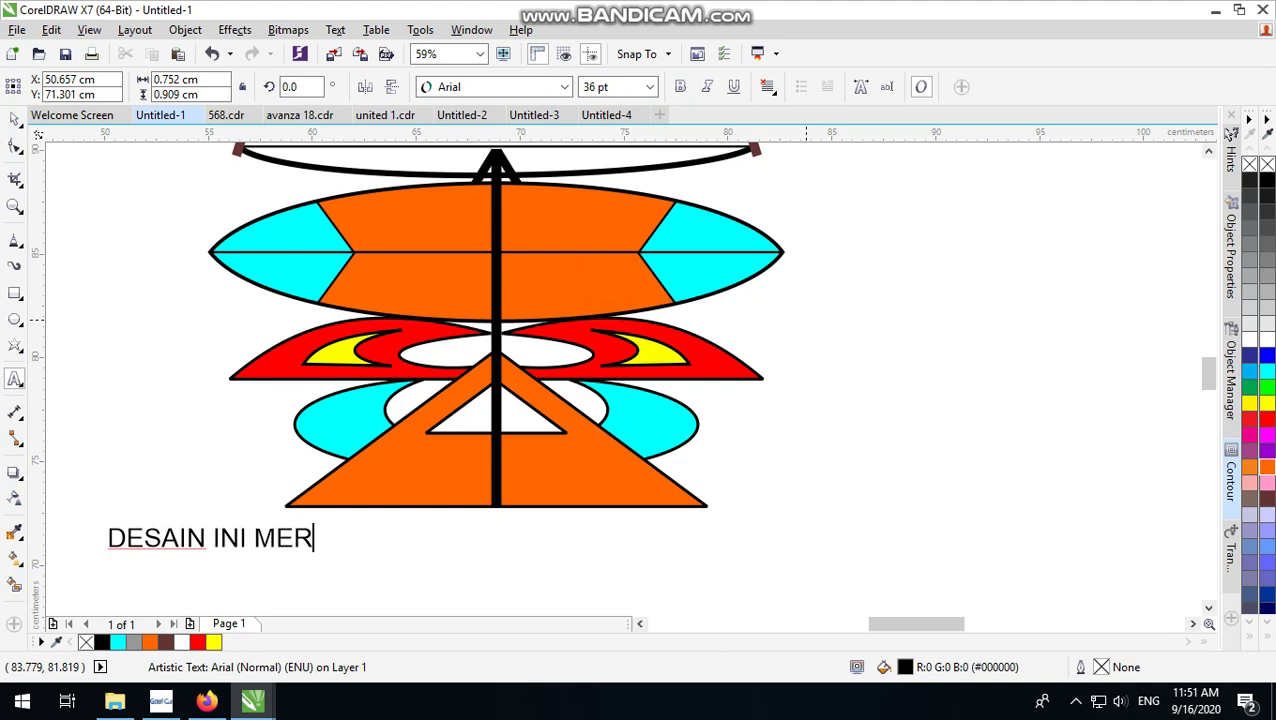
text(UPAKAN)
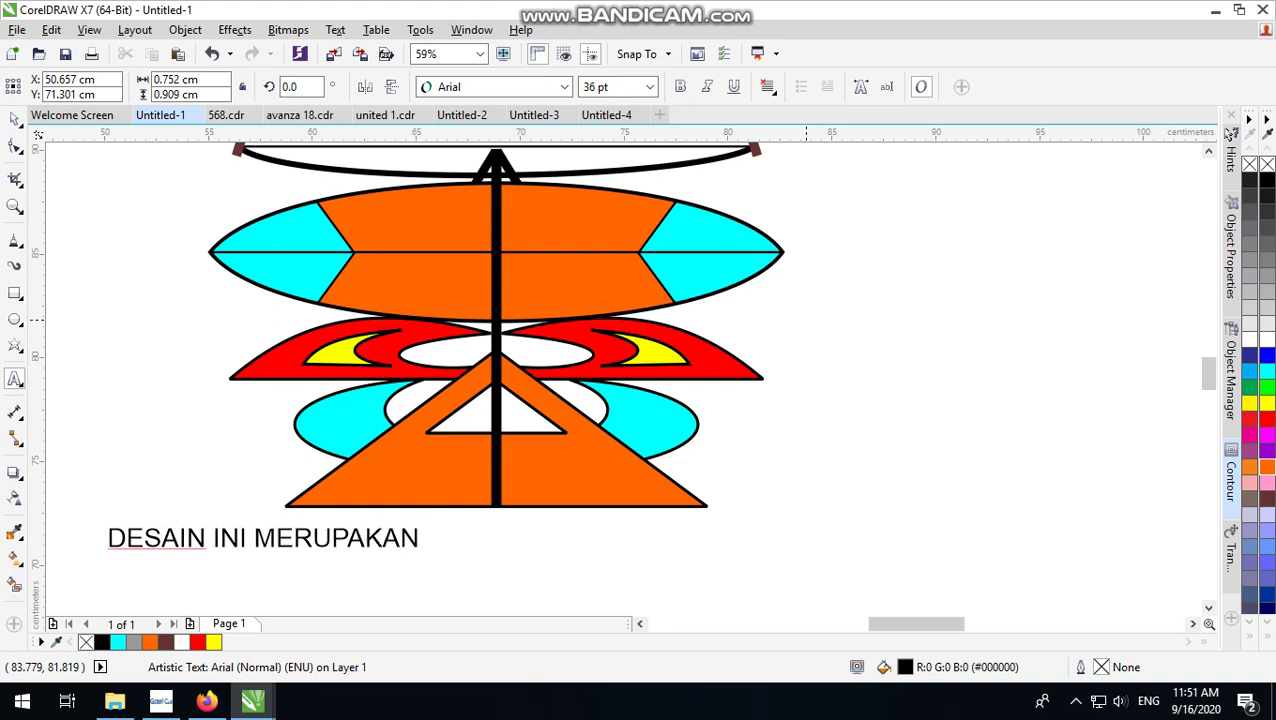
key(BackSpace)
key(BackSpace)
key(BackSpace)
key(BackSpace)
key(BackSpace)
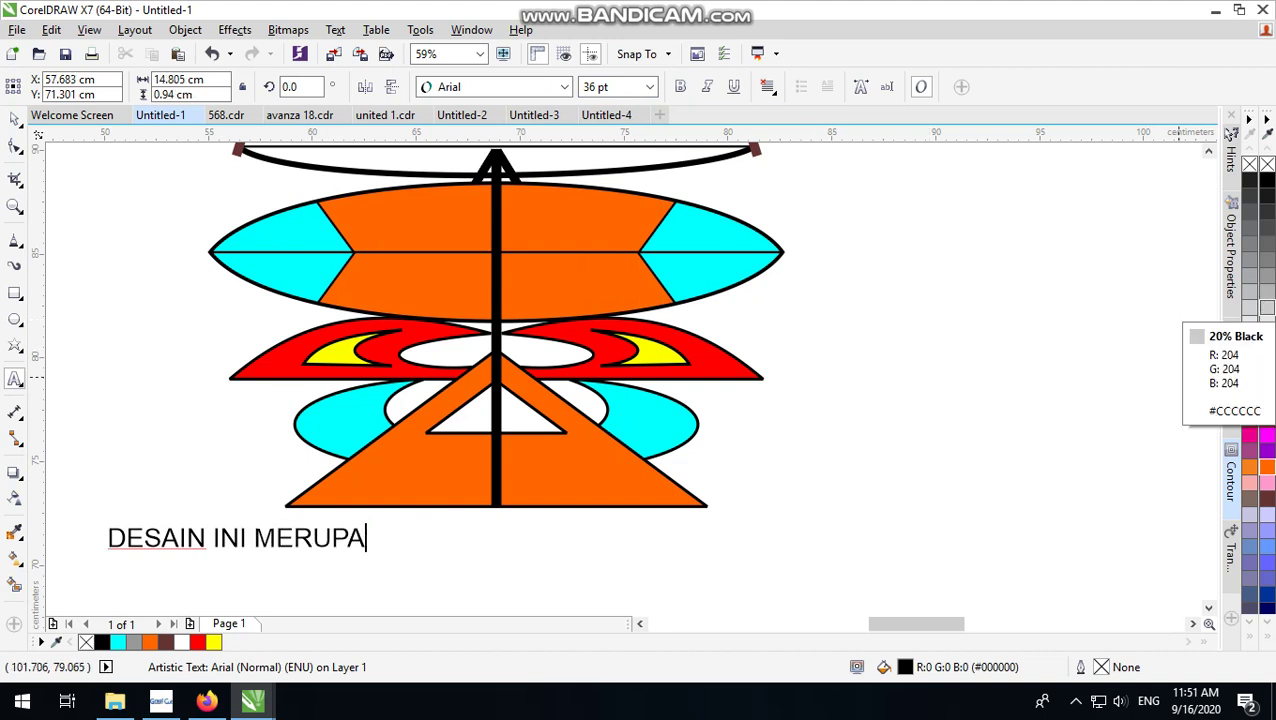
key(BackSpace)
key(BackSpace)
key(BackSpace)
key(BackSpace)
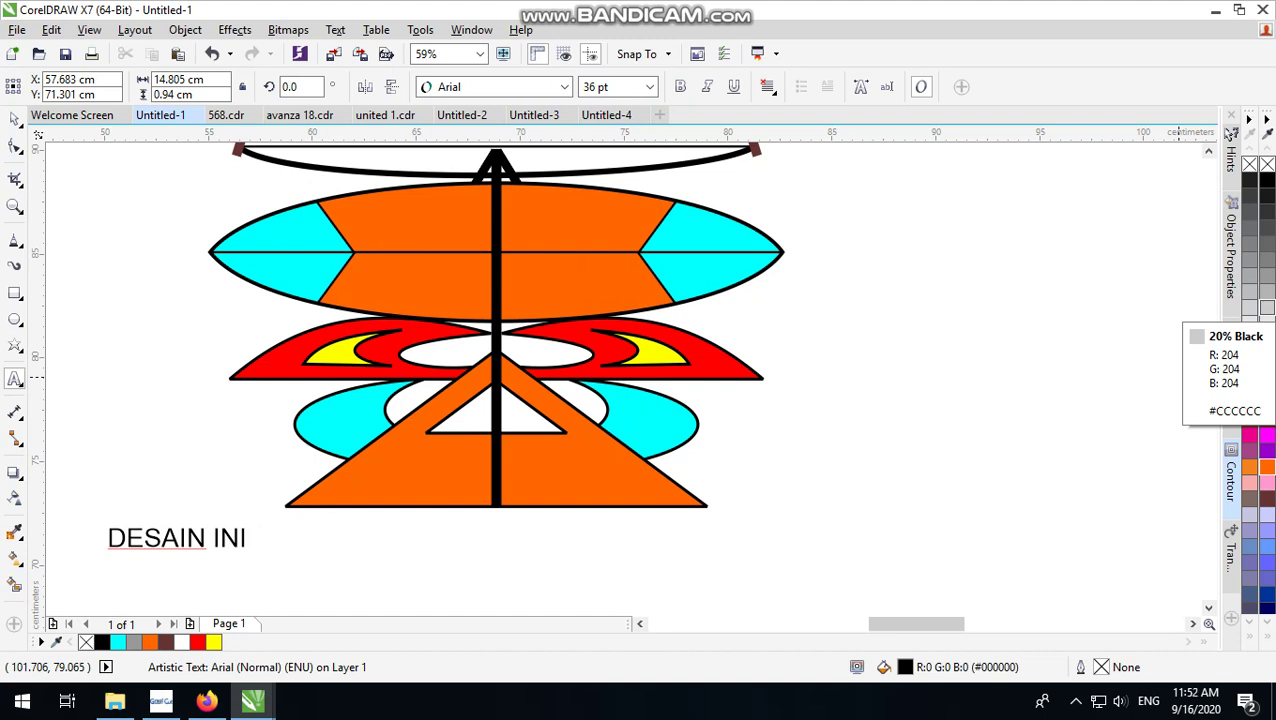
Step: Continue the caption's first line after "DESAIN INI" with "HANYA UNTUK INSPIRASI...UNTUK PECINTA LAYANGAN SOWANGAN"
text(HANYA )
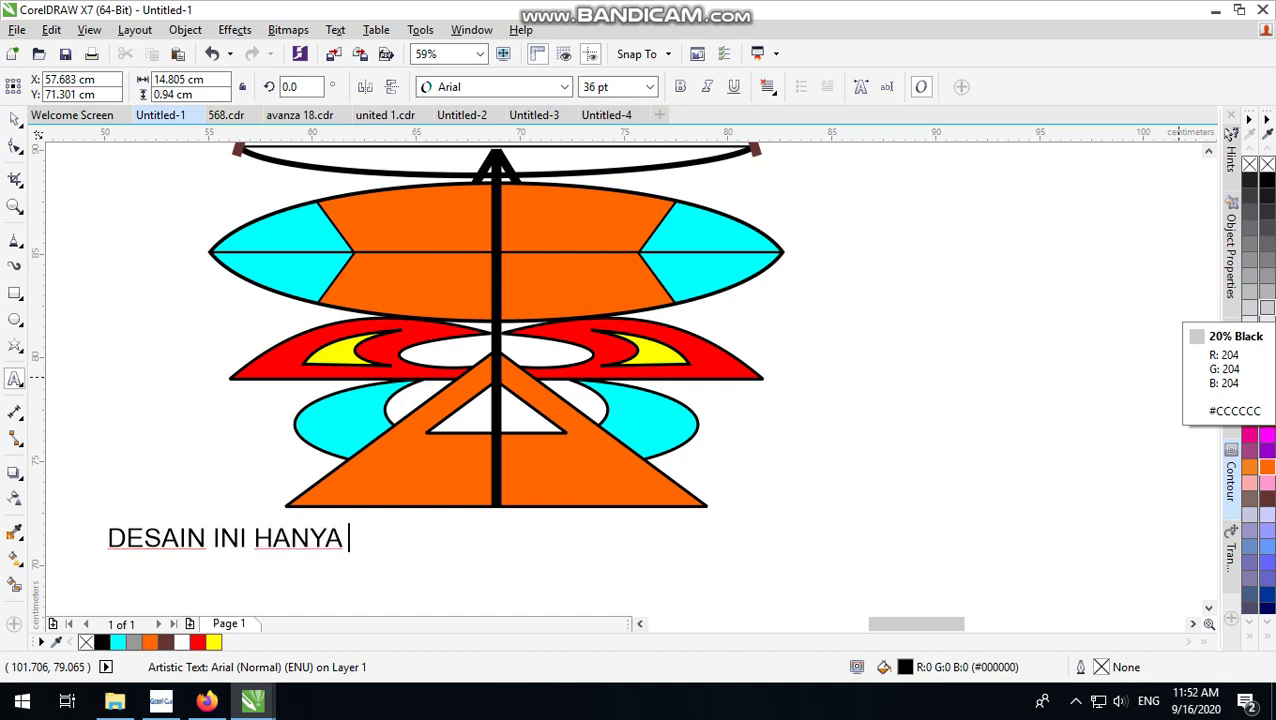
text(UNTUK )
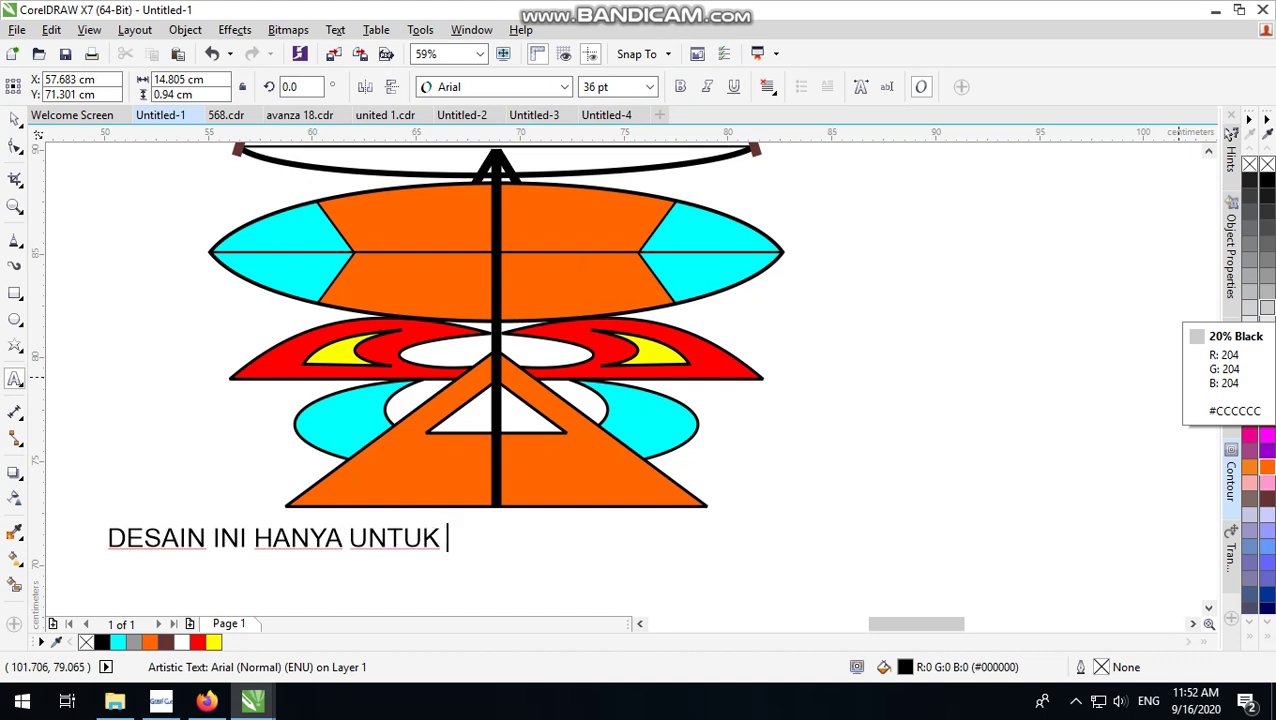
text(INS)
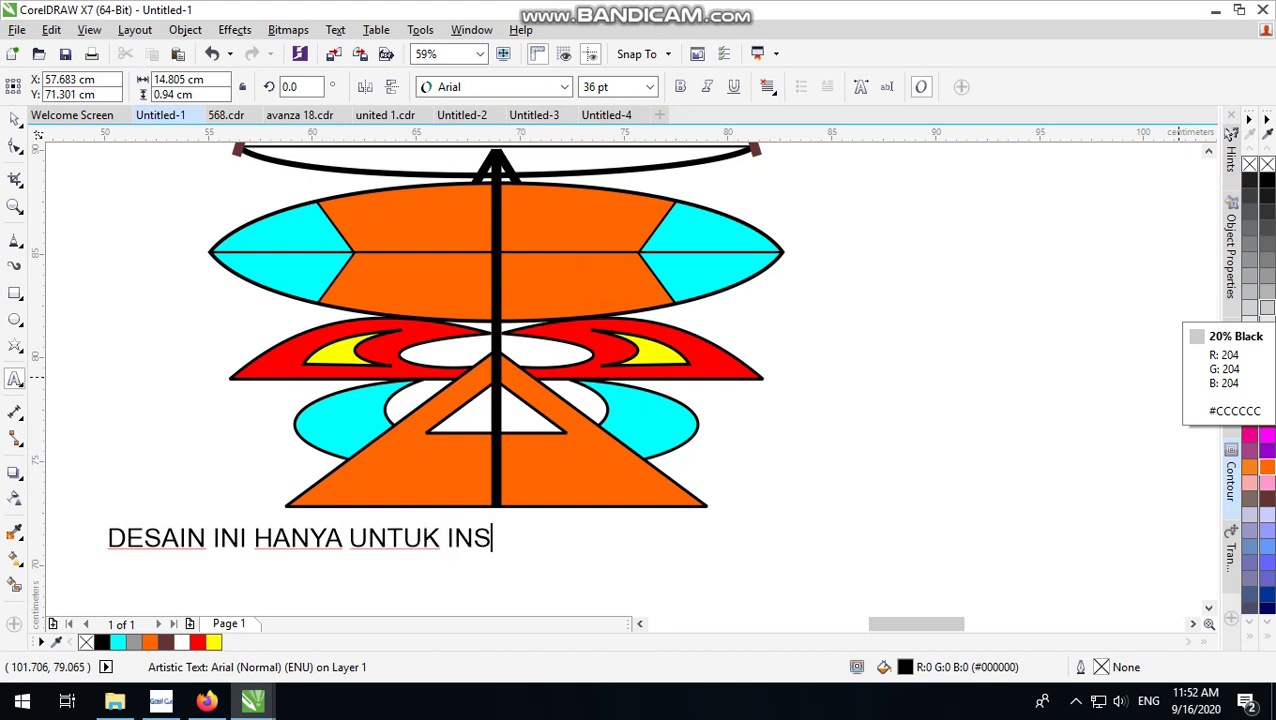
text(PIRASI)
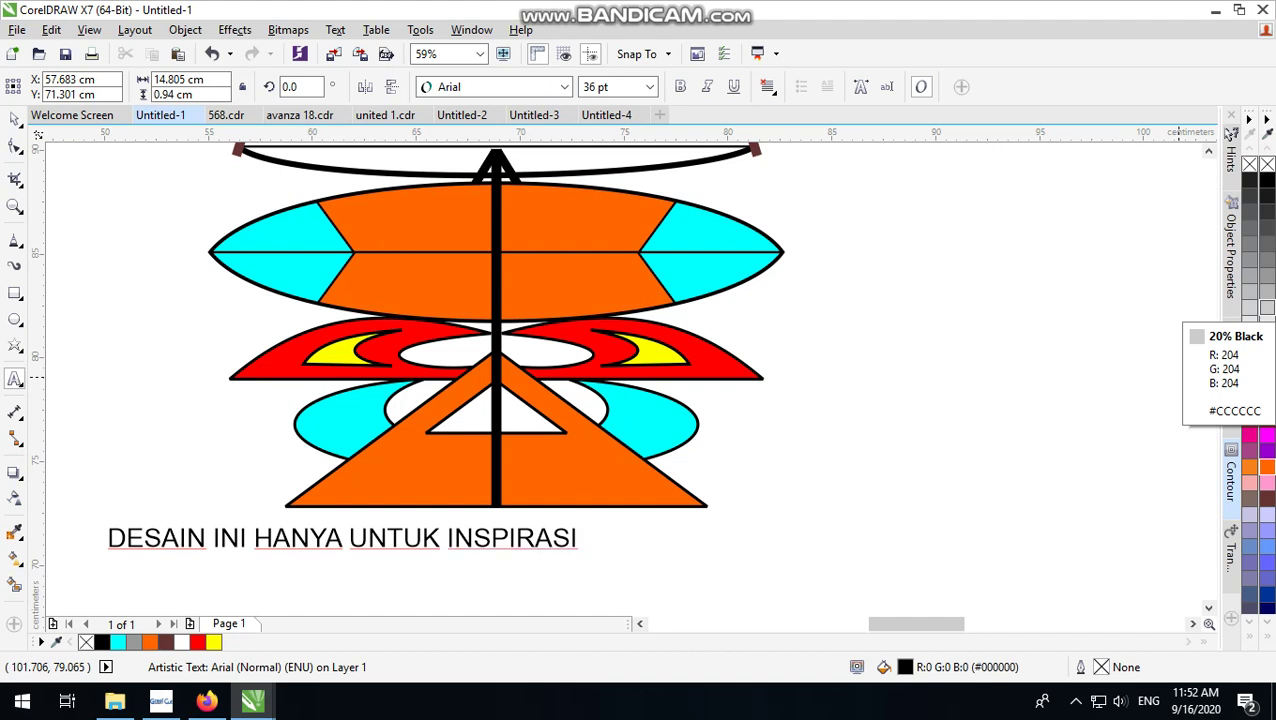
text( ...)
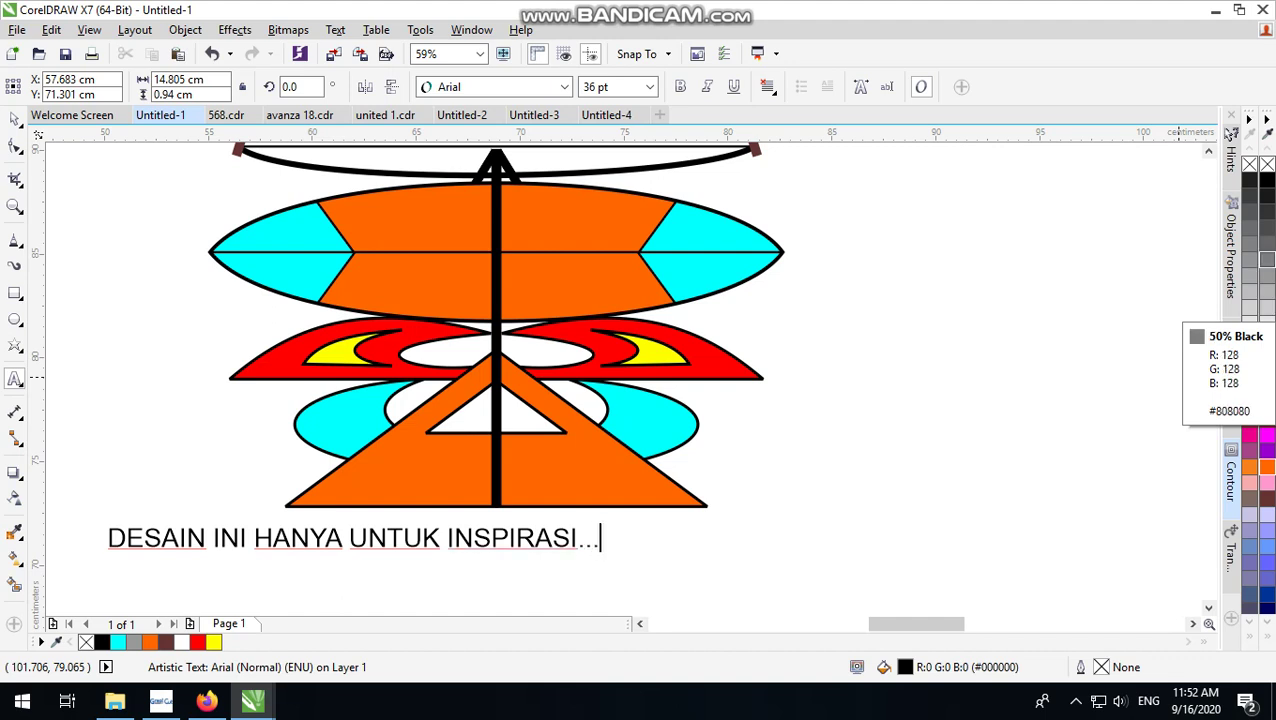
text(UNTUK )
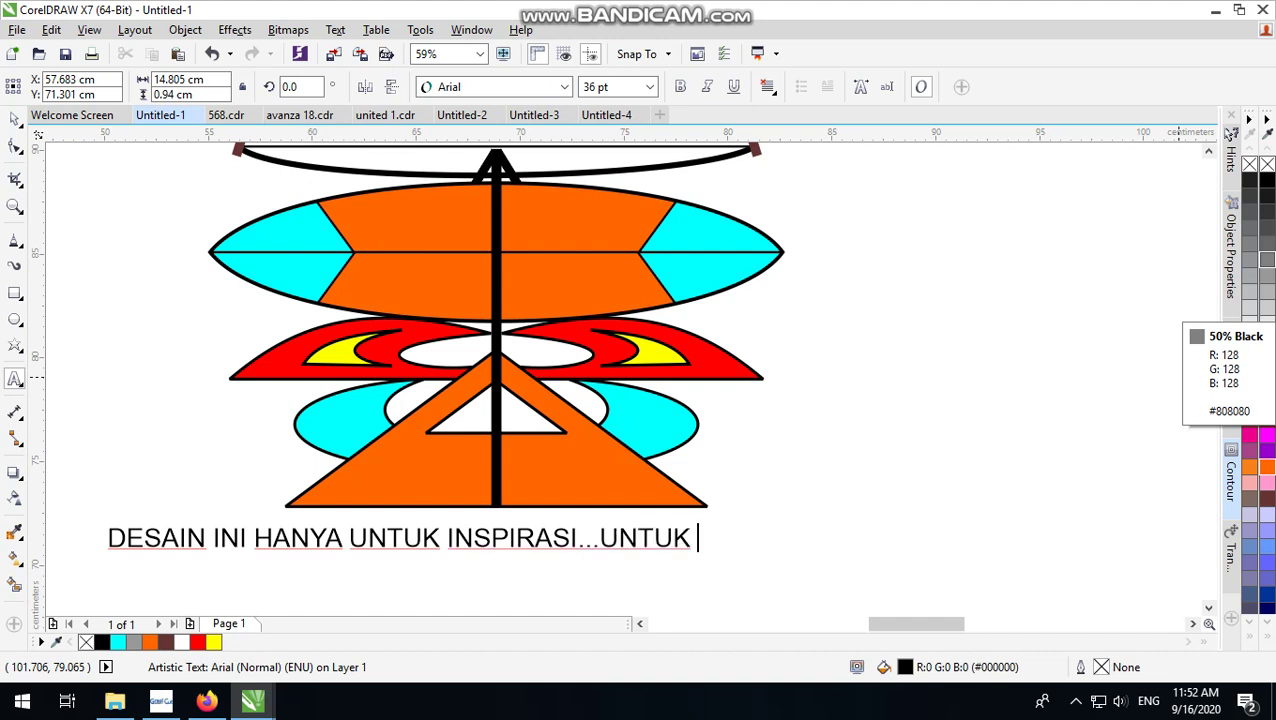
text(PECIN)
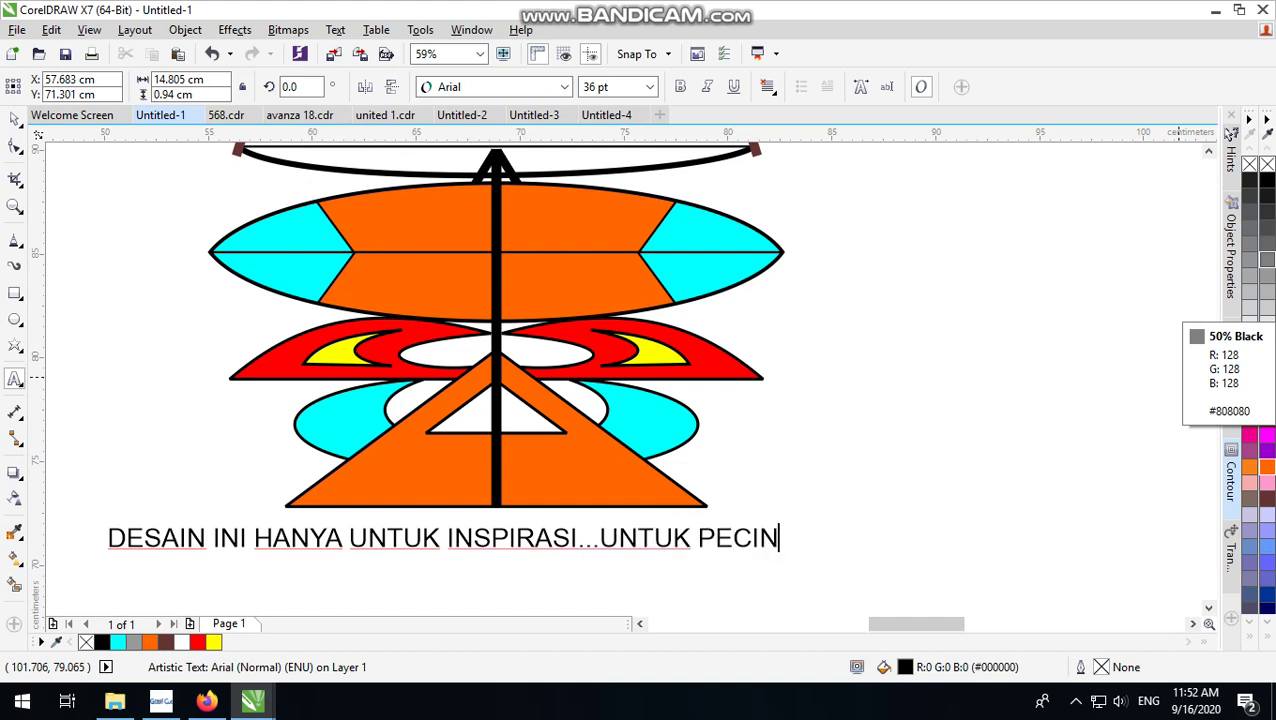
text(TA LAY)
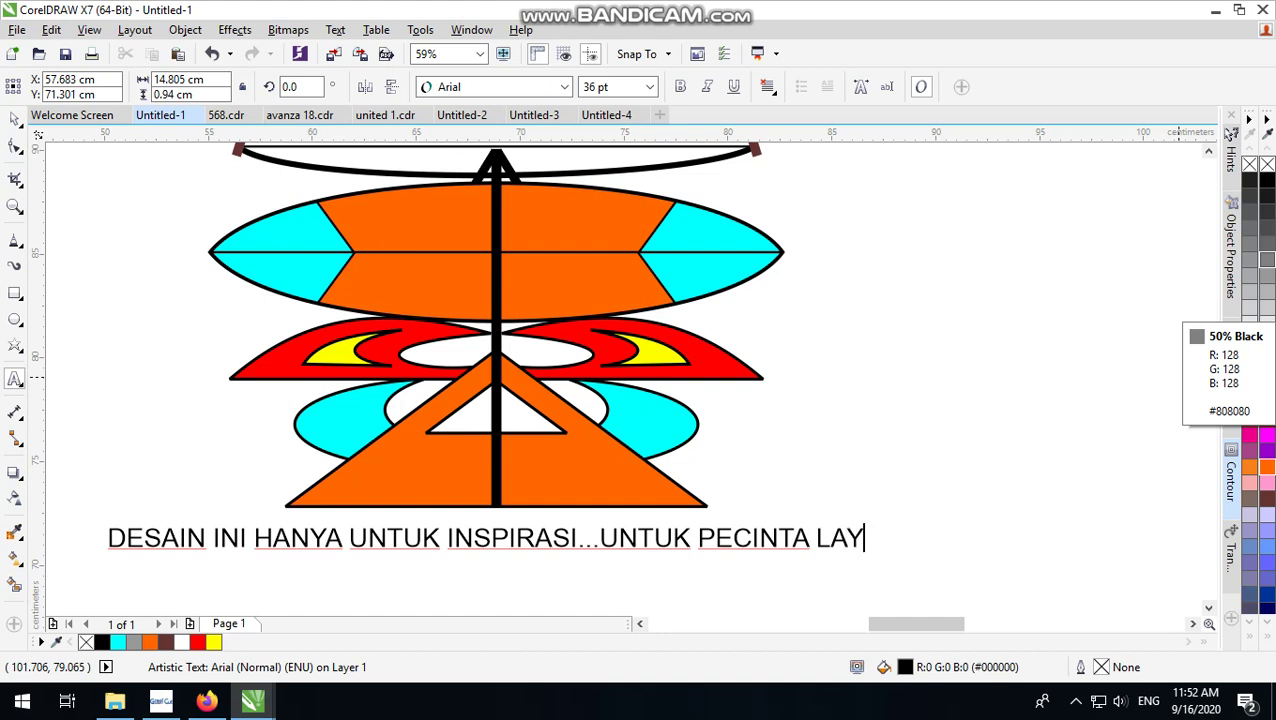
text(ANGAN S)
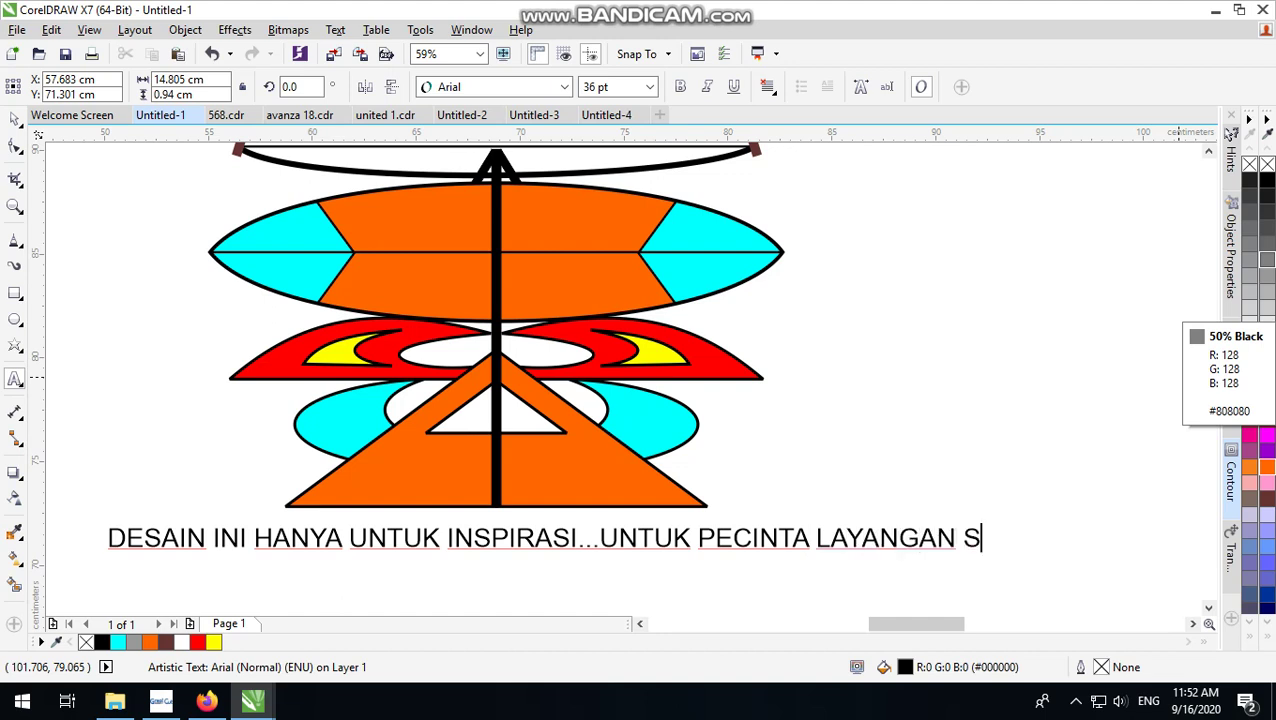
text(OWANGA)
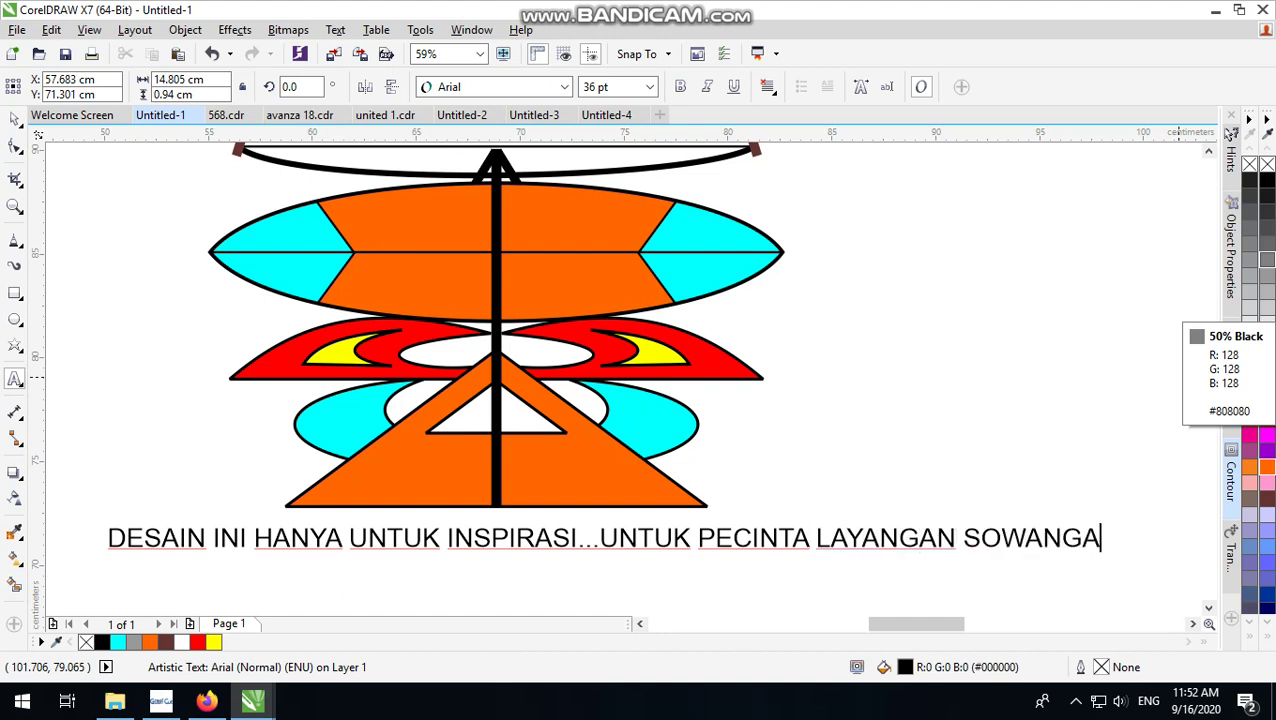
text(N)
Step: Add a second line to the caption reading "KALAU DITEMPAT SAYA DINAMAKAN GABUNGAN GUNUNG,,"
key(Return)
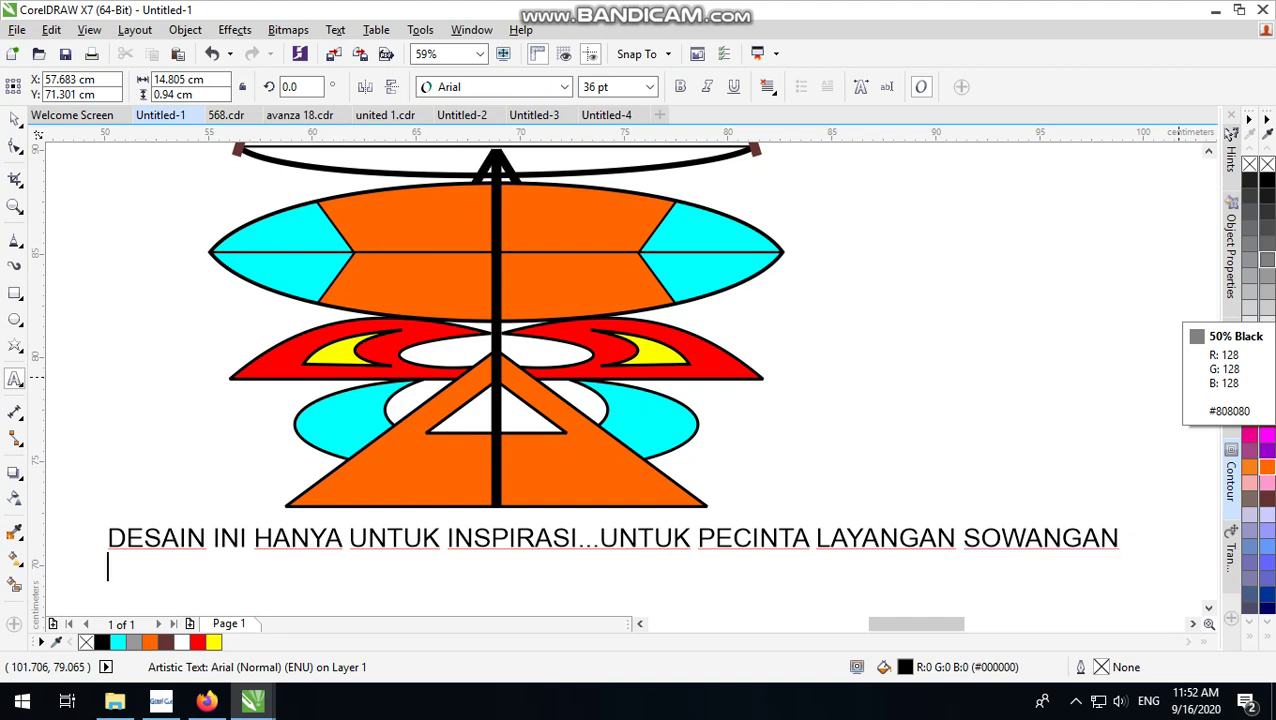
text(KALAU)
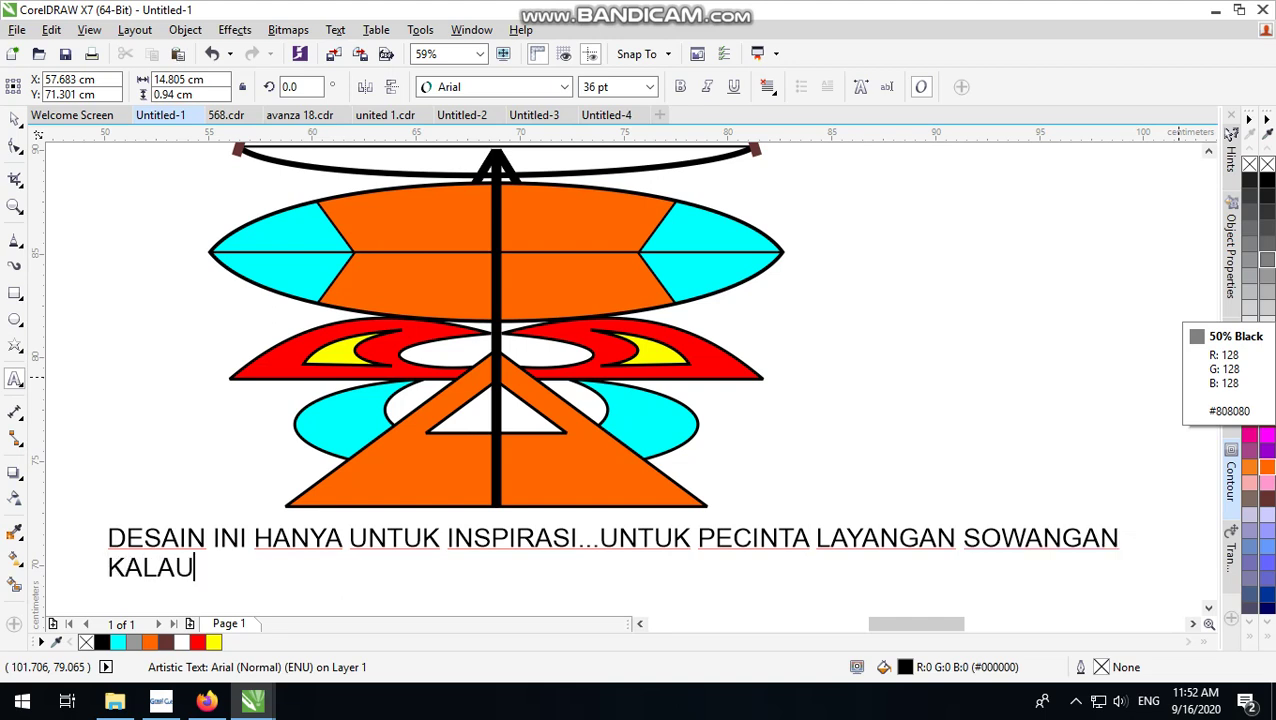
text( DIT)
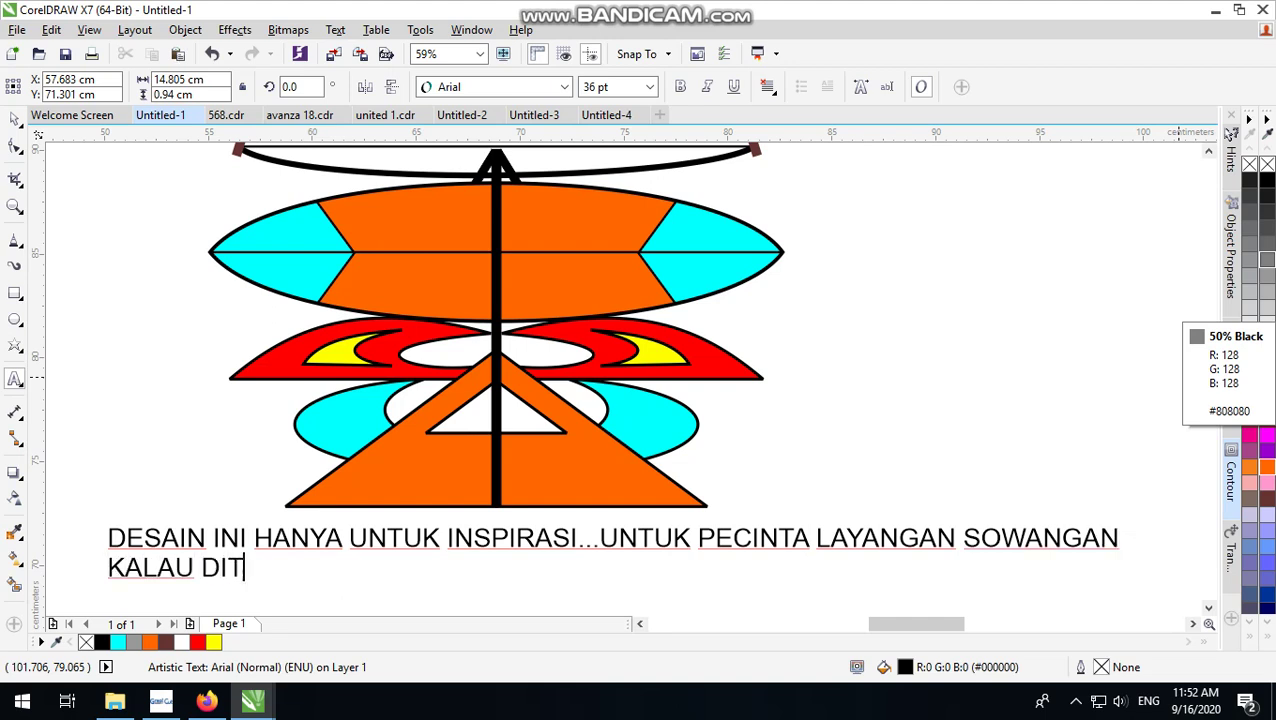
text(EMPAT)
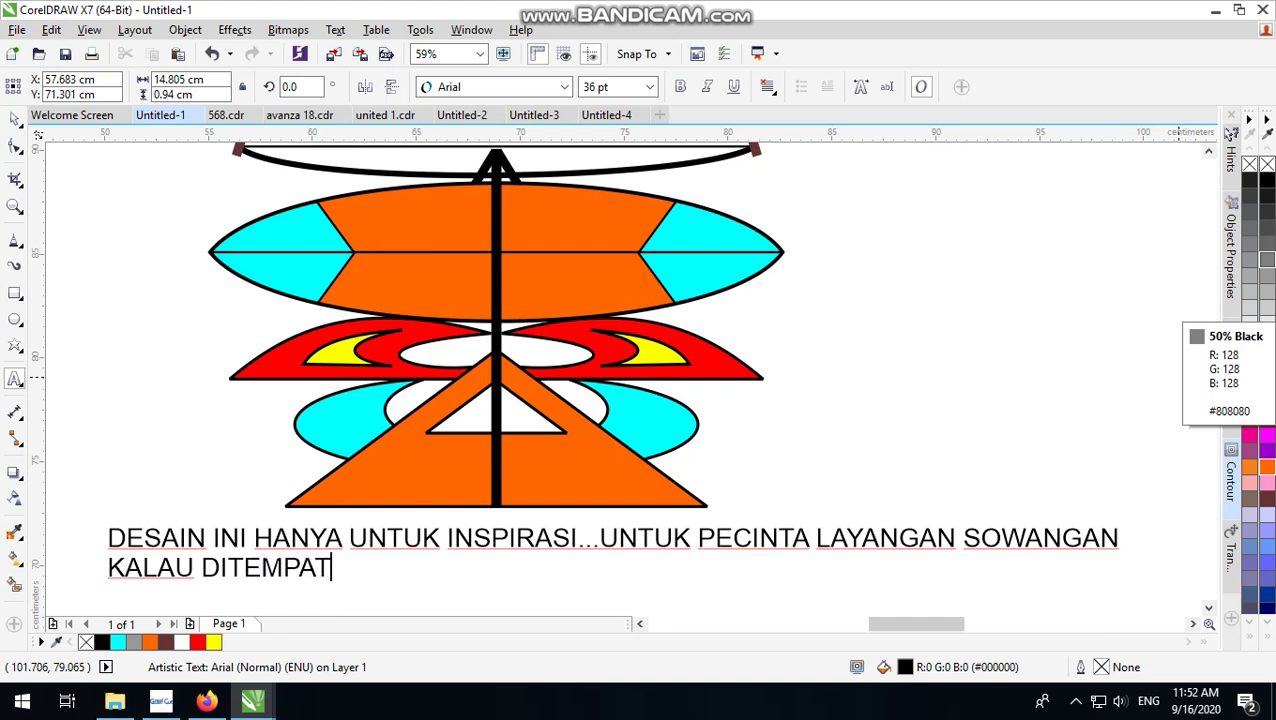
text( SAYA )
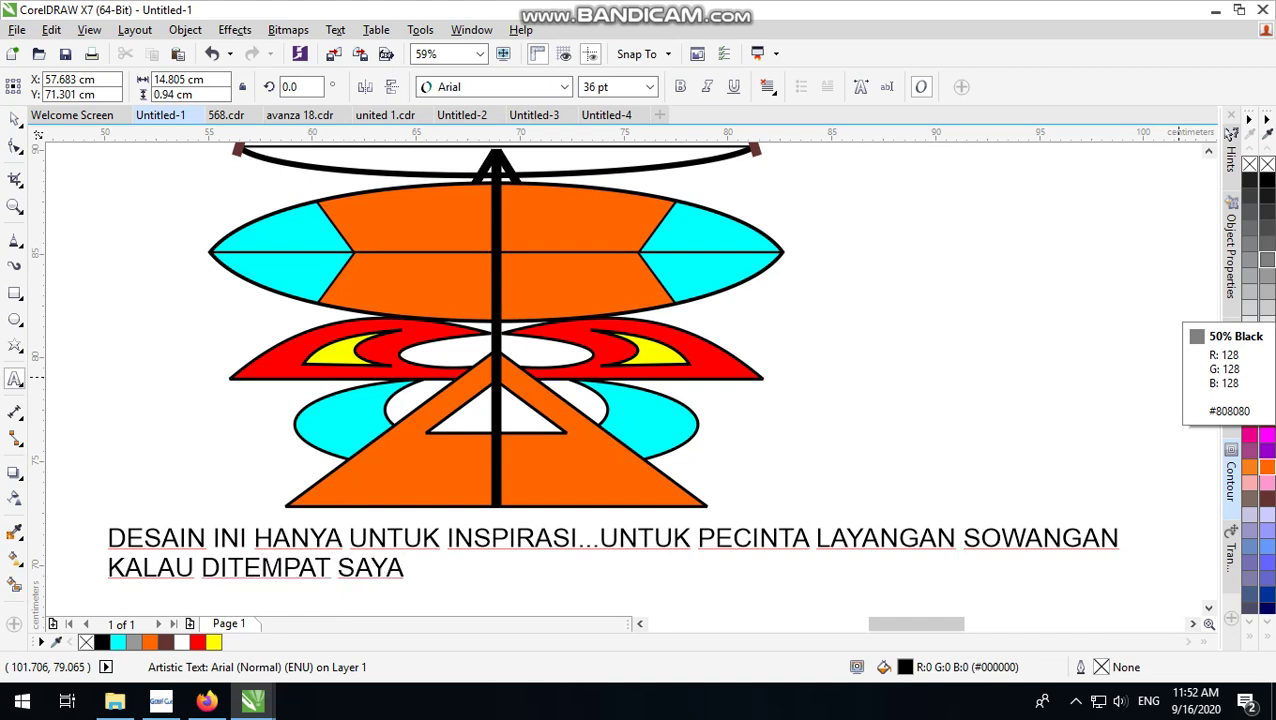
text(DINAMAKA)
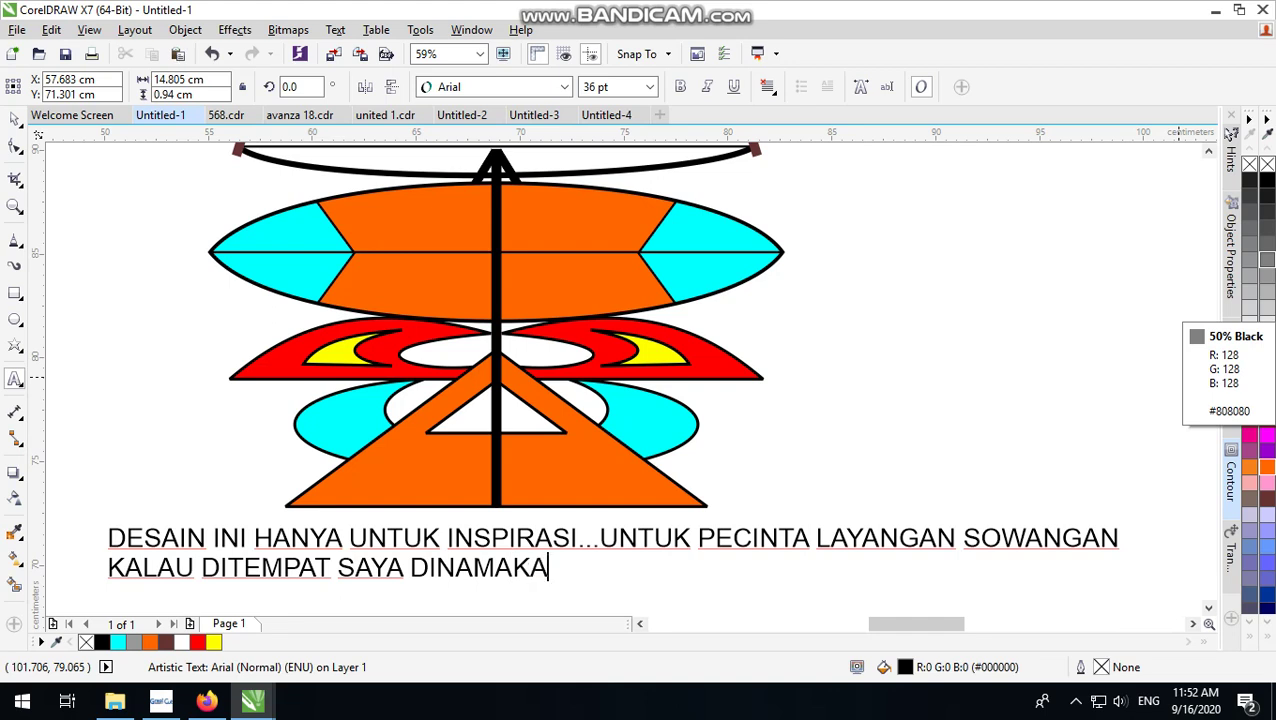
text(N)
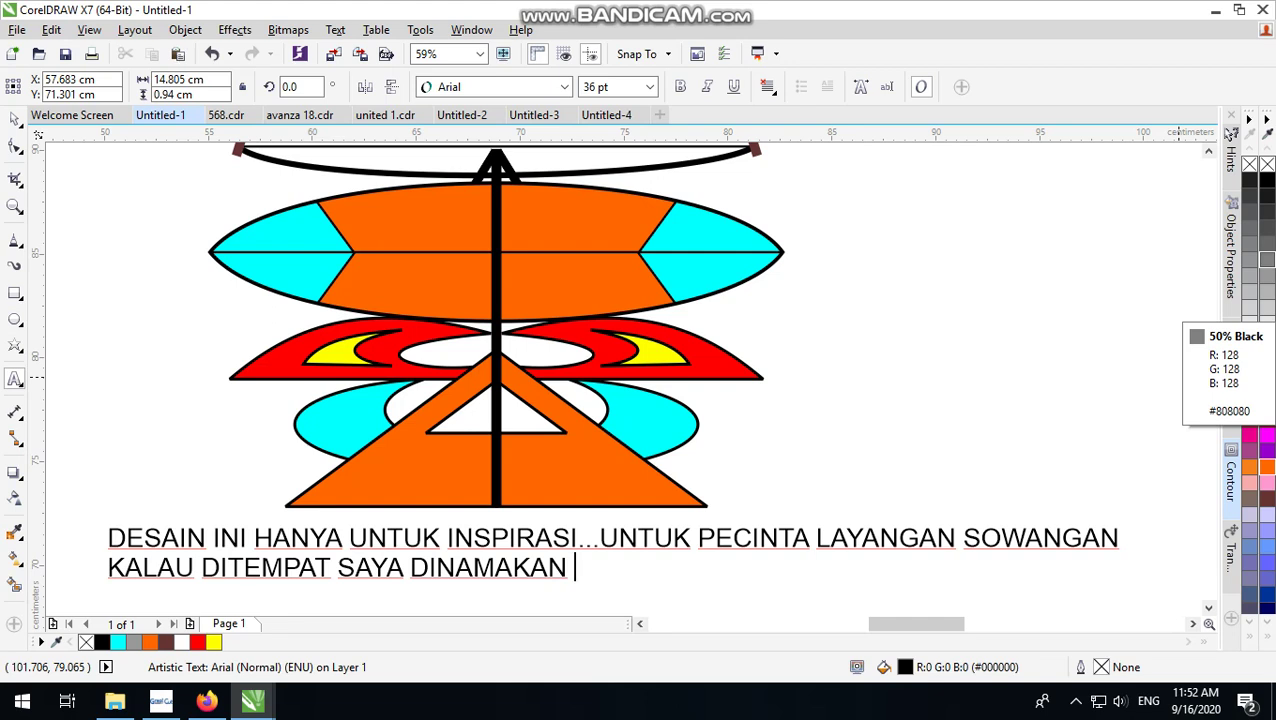
text(GAB)
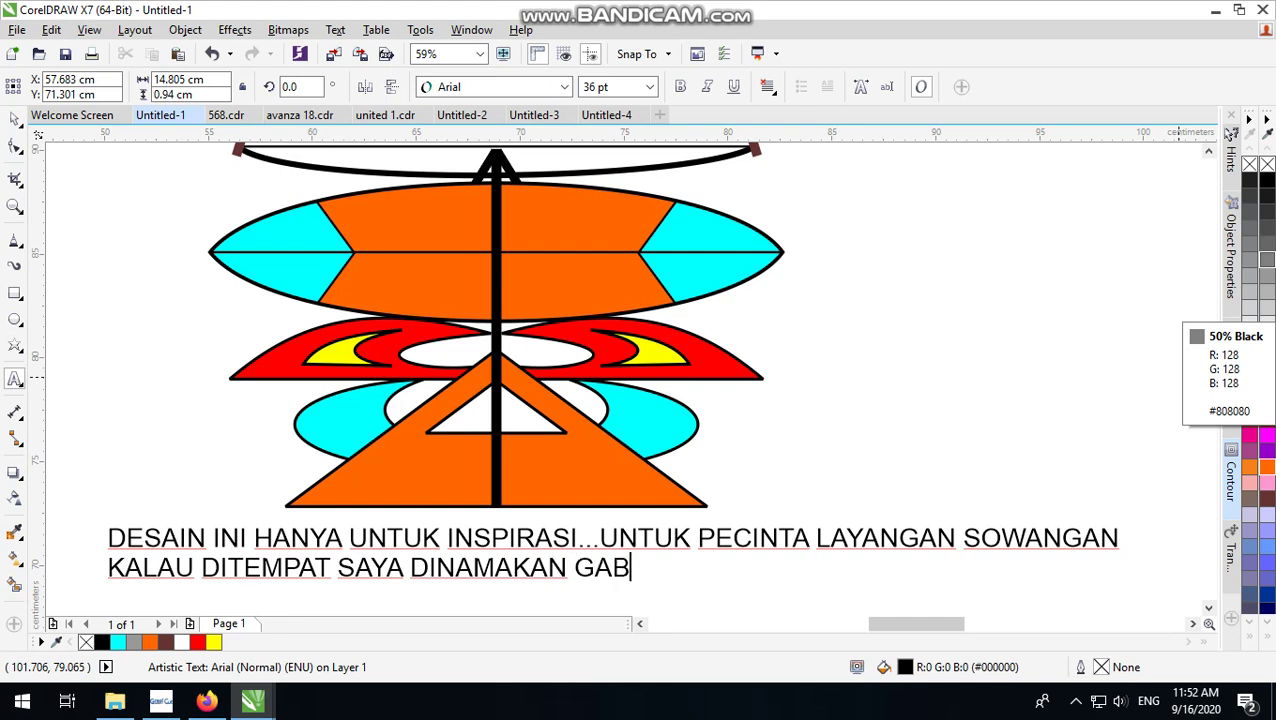
text(UNGAN )
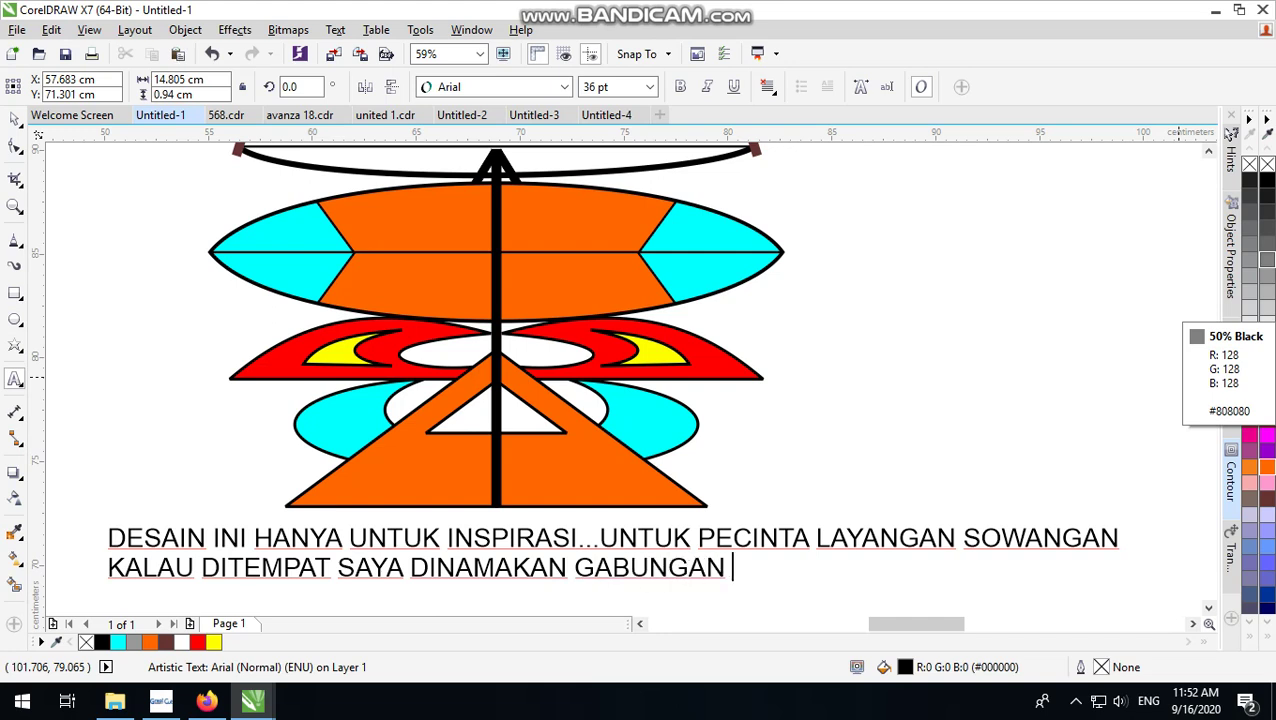
text(GUNUNG)
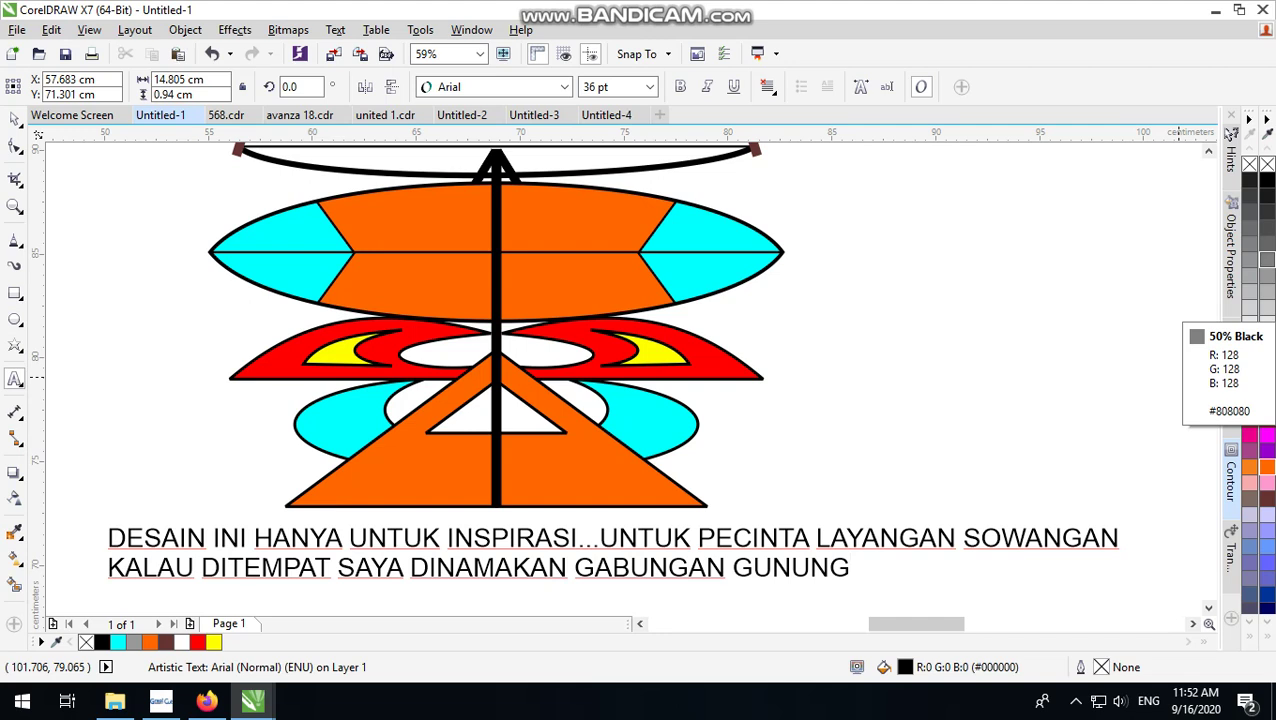
text(,,)
Step: Add a third caption line reading "DITEMPAT KALIAN APA?????????" and select the finished text as an object
key(Return)
text(DITEM)
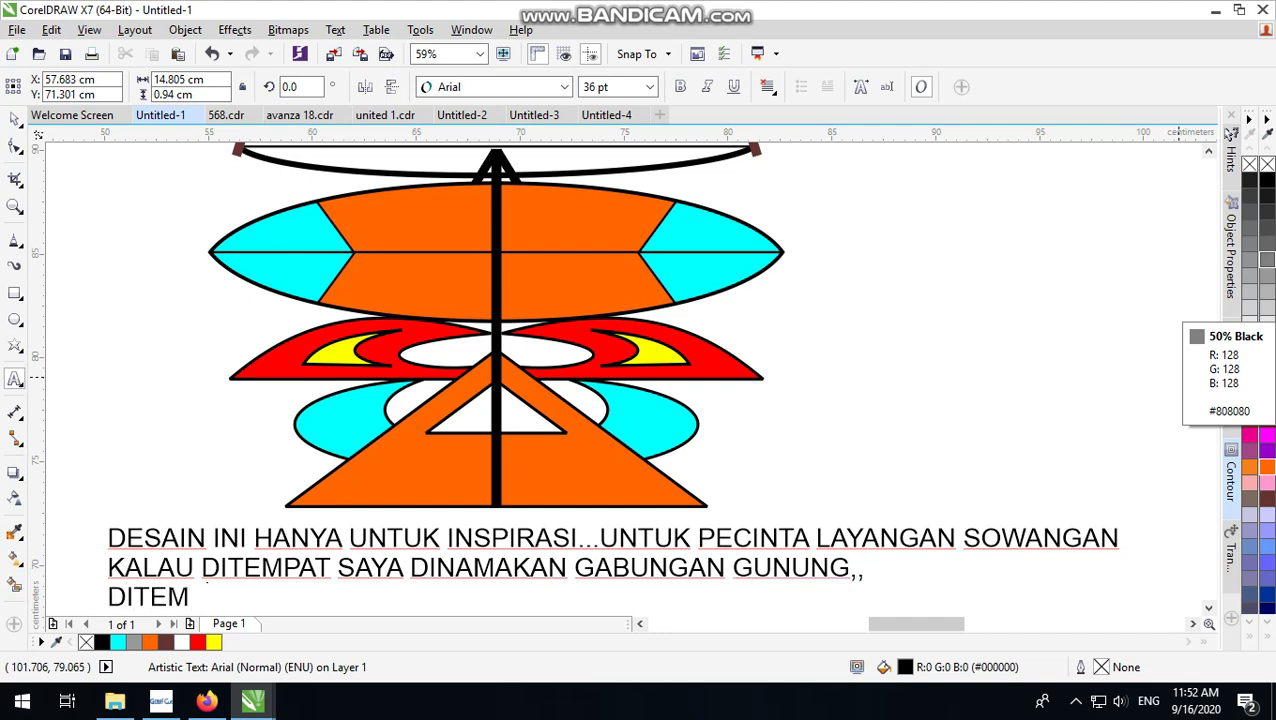
text(PAT KAL)
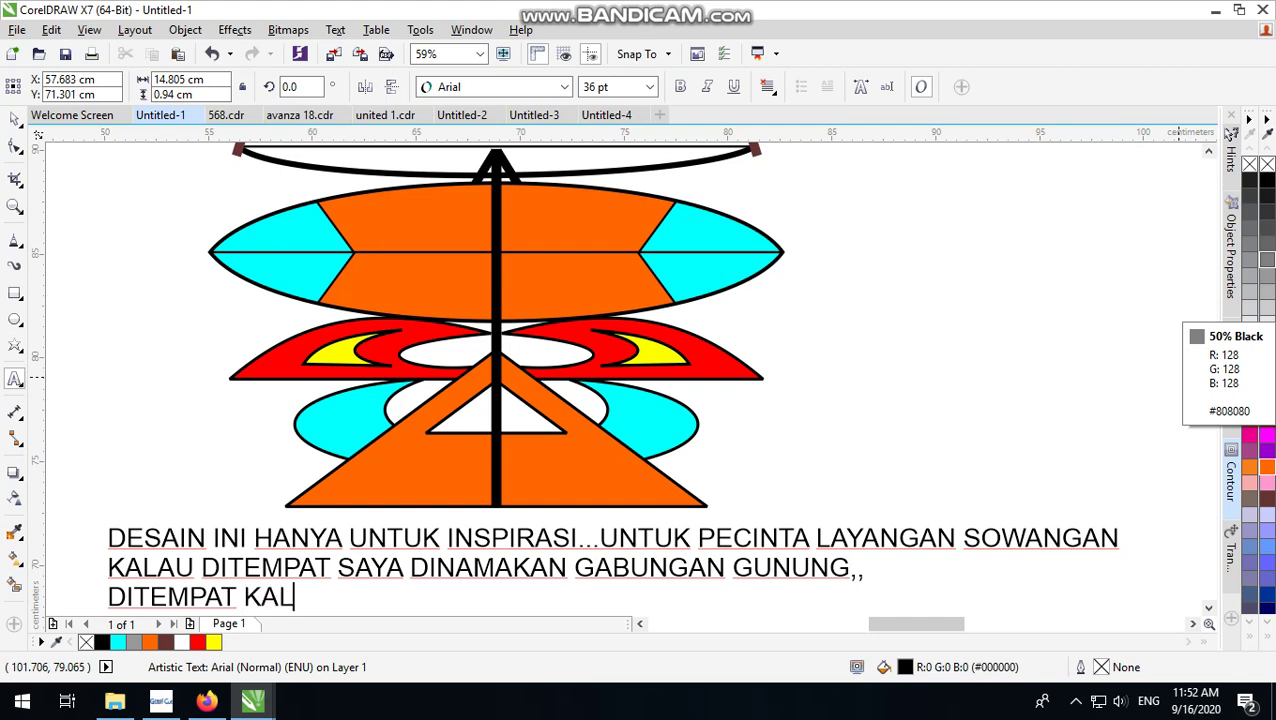
text(IAN A)
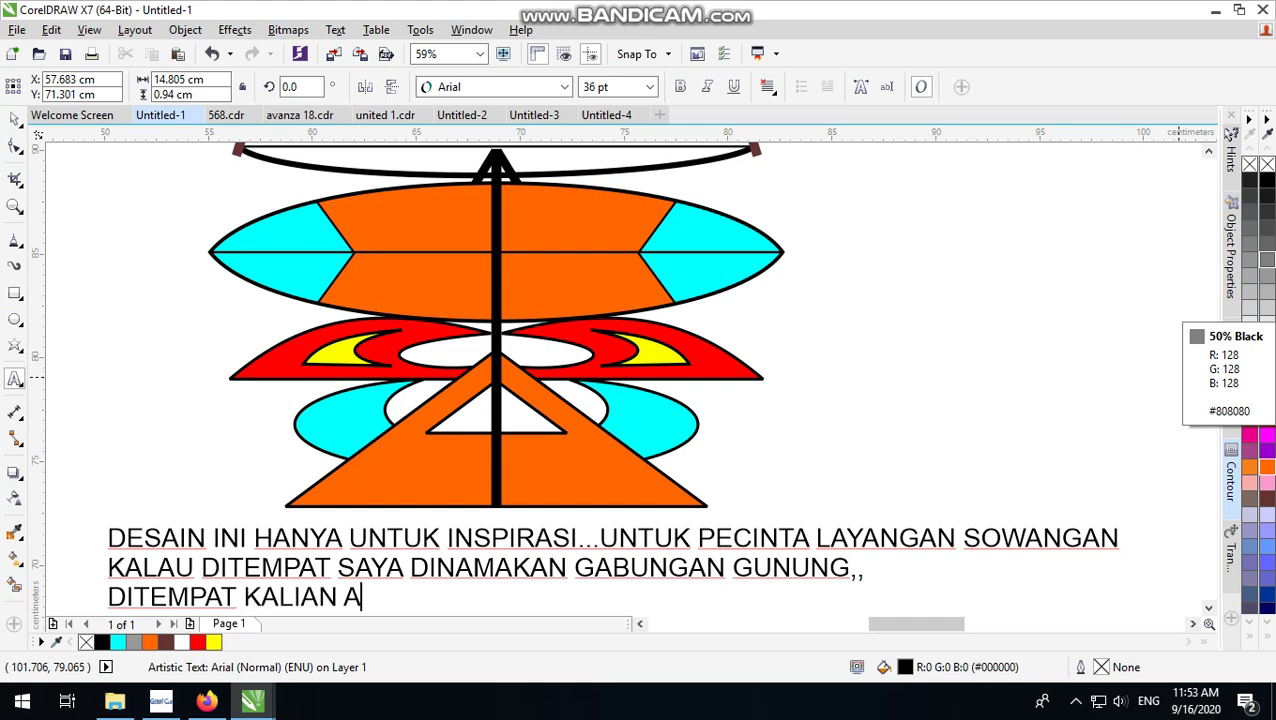
text(PA?????????)
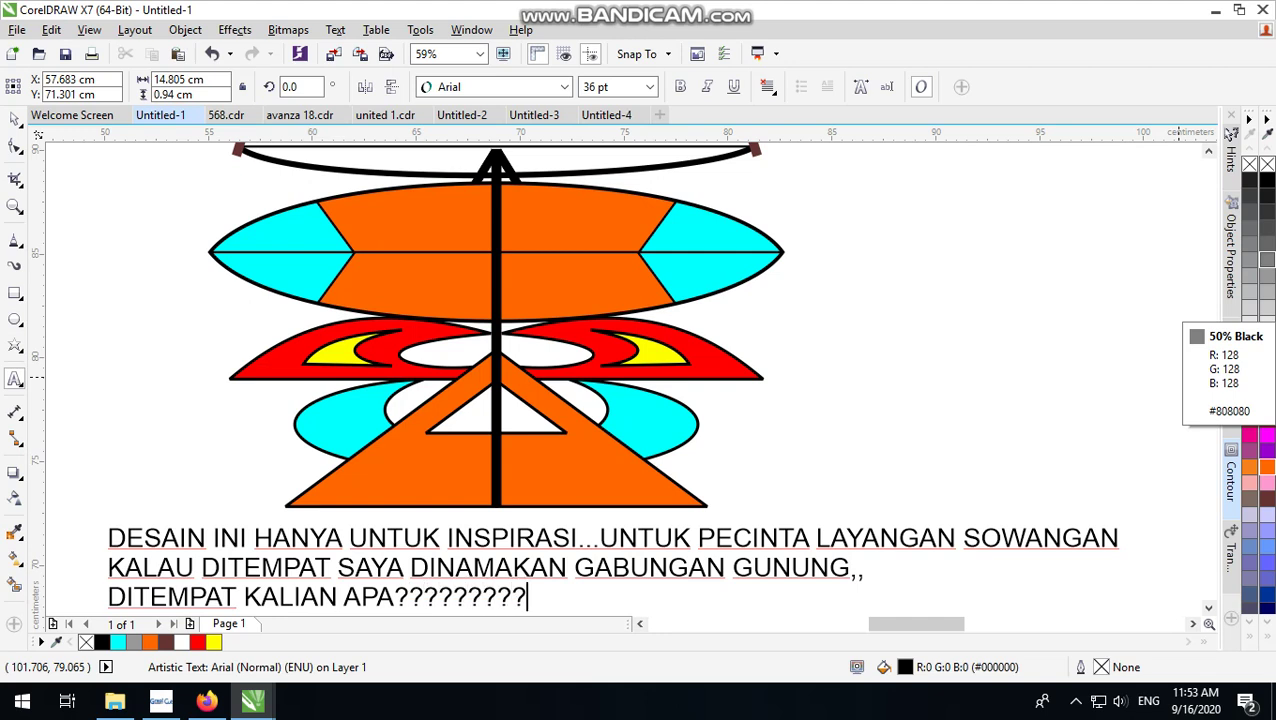
click(612, 568)
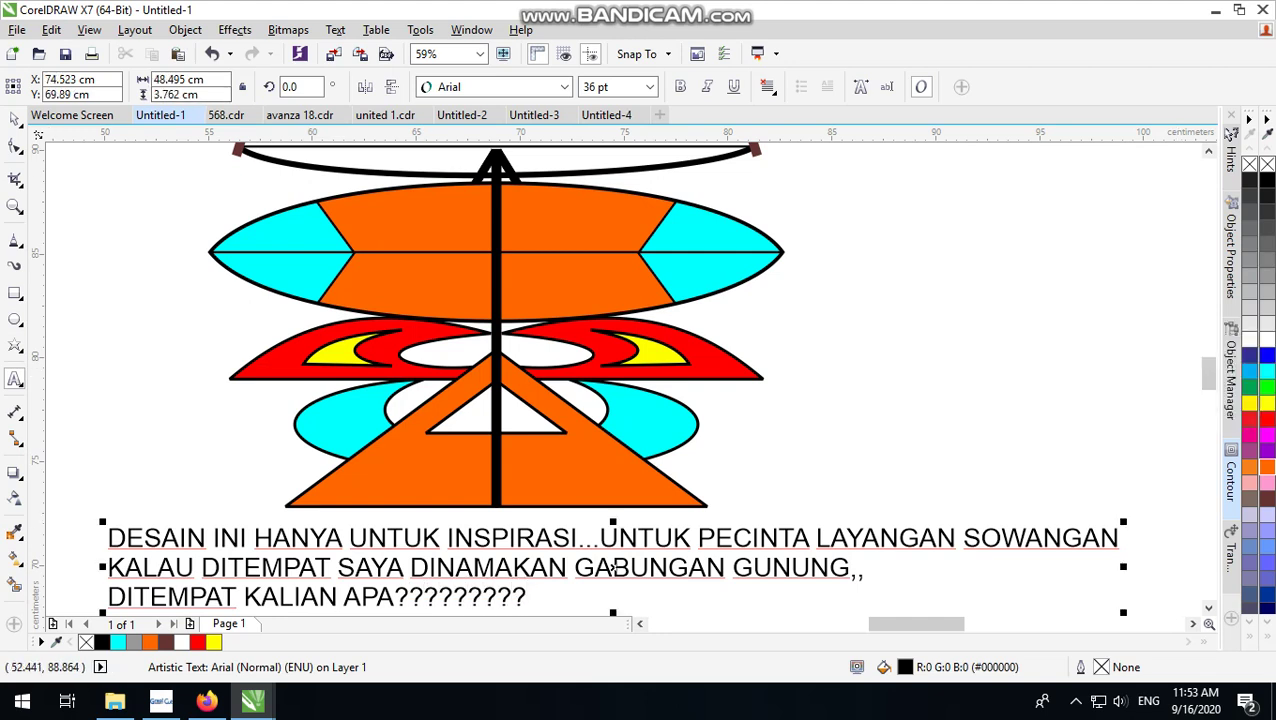